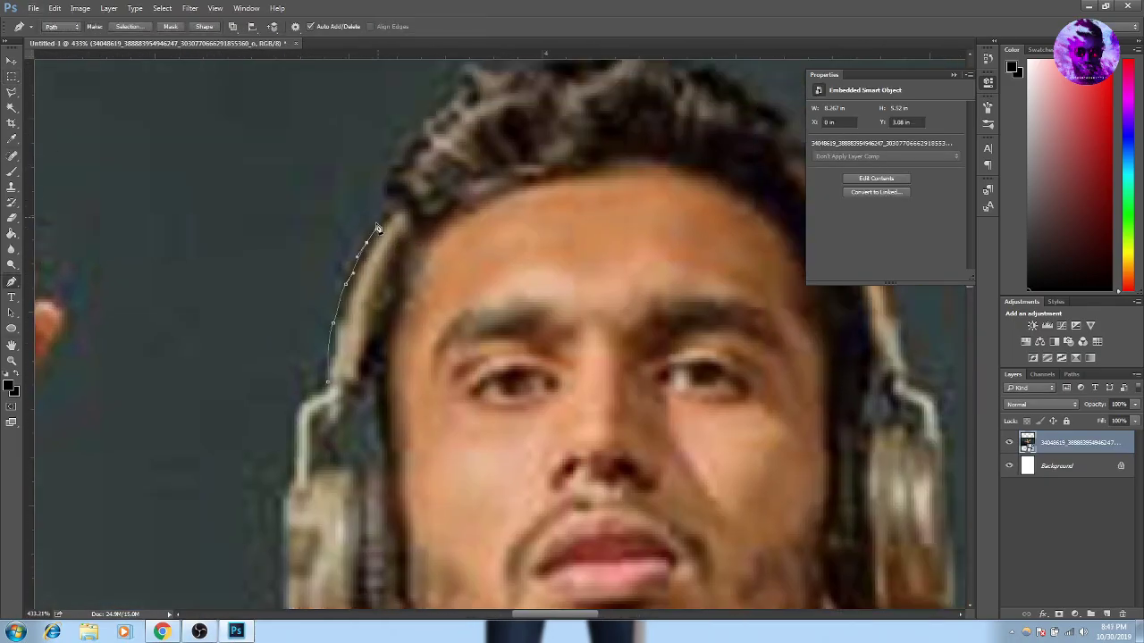
Start the Pen path along the man's hairline, down the right headphone to the chin
left_click(389, 210)
left_click(392, 188)
left_click(404, 159)
scroll(423, 208, "up", 2)
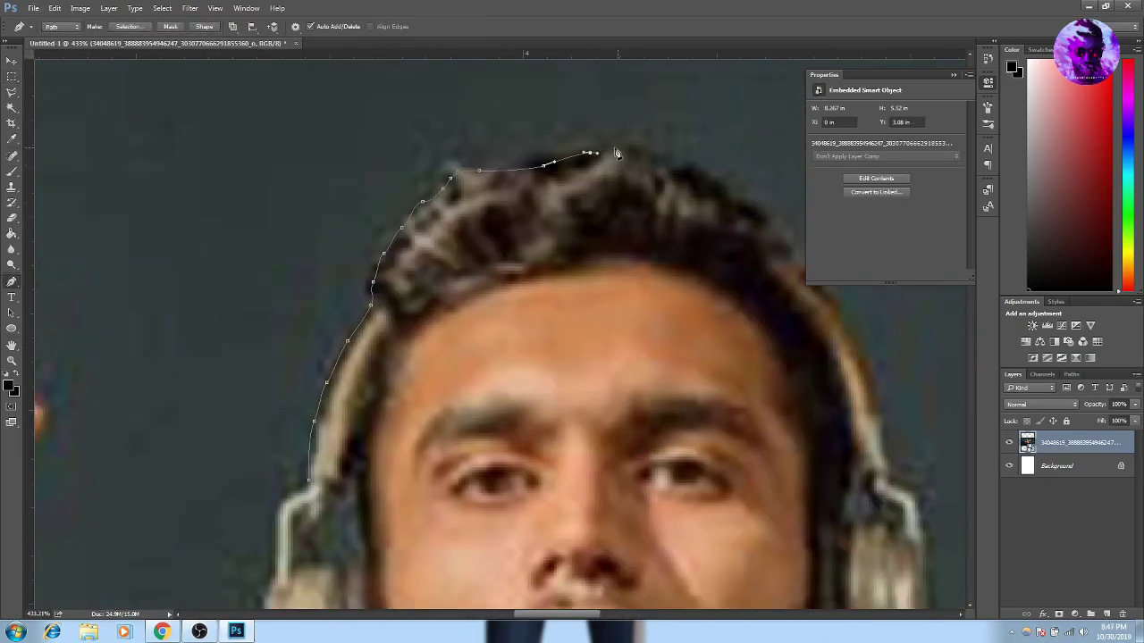
scroll(797, 274, "down", 2)
left_click(643, 344)
scroll(642, 344, "down", 2)
left_click(698, 429)
scroll(697, 429, "down", 2)
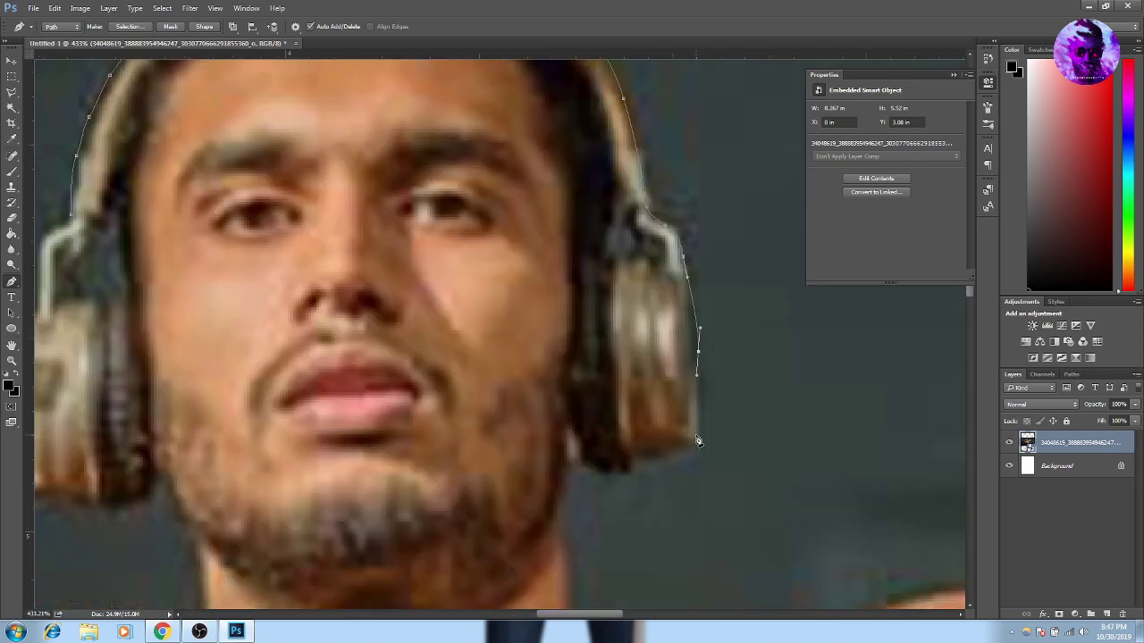
left_click(570, 465)
scroll(570, 464, "down", 3)
Continue the path along the man's shoulder line
left_click(749, 561)
scroll(749, 561, "right", 3)
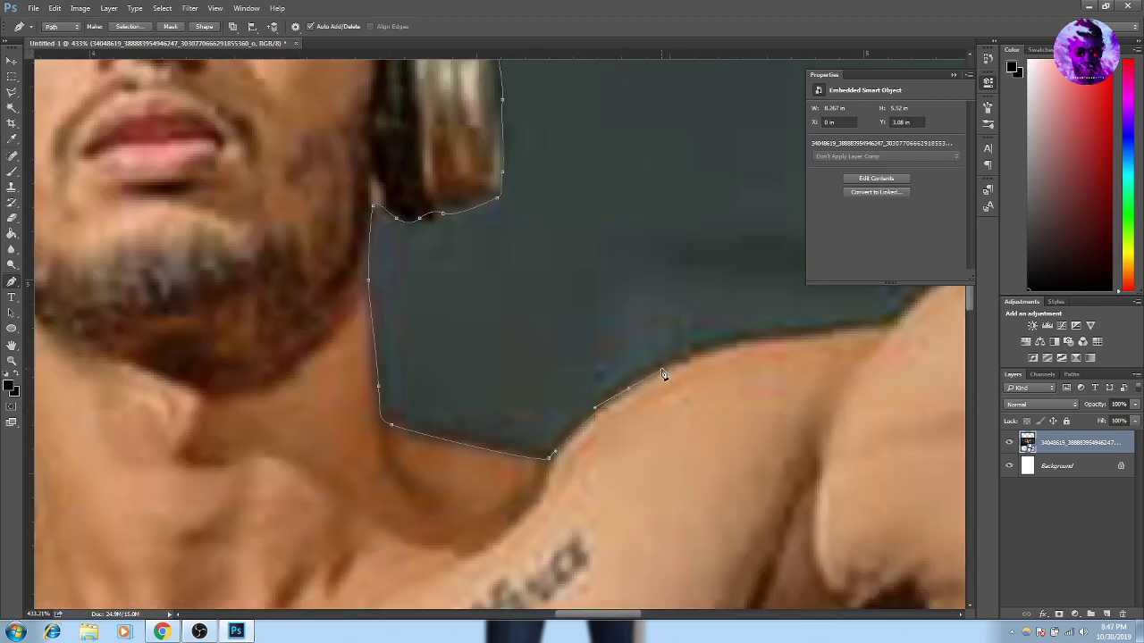
scroll(664, 378, "right", 1)
left_click(712, 366)
left_click(831, 365)
left_click(867, 359)
scroll(868, 359, "right", 2)
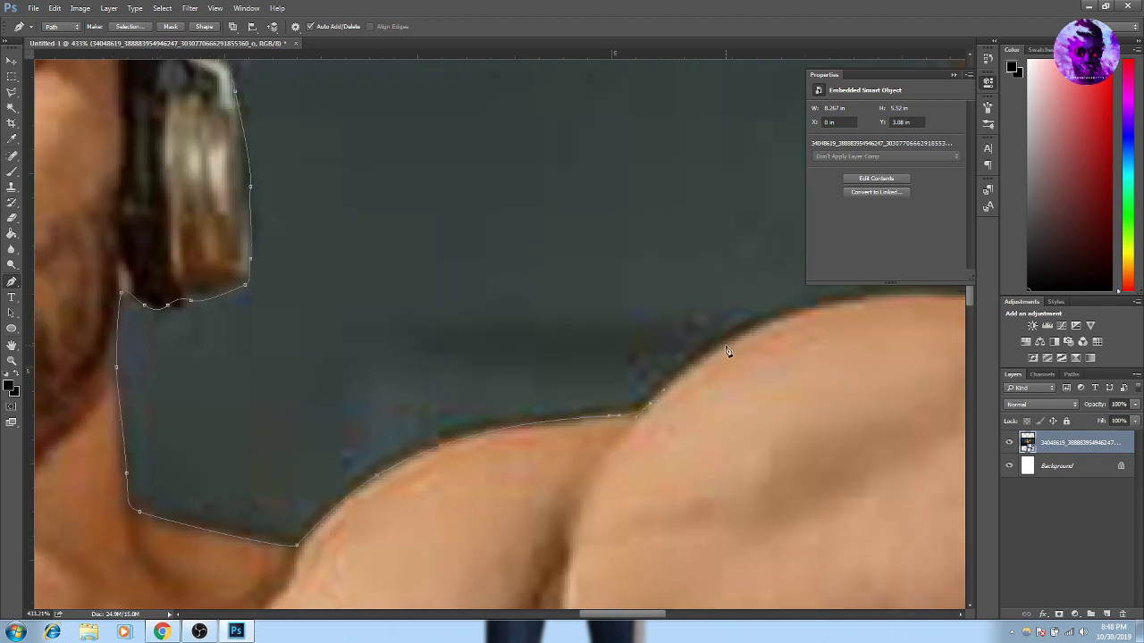
left_click(727, 357)
scroll(727, 358, "right", 2)
Trace the path up the forearm and wristband to the raised hand's fingertips
left_click(776, 247)
scroll(776, 247, "up", 3)
left_click(510, 224)
scroll(510, 225, "up", 3)
left_click(500, 310)
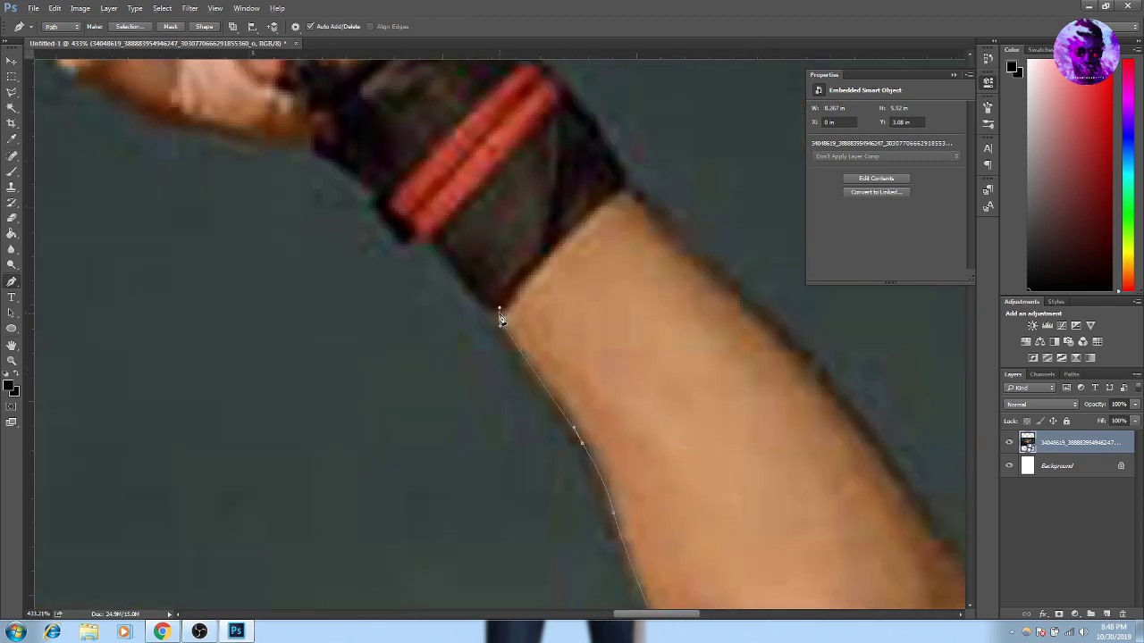
left_click(386, 223)
left_click(336, 162)
left_click_drag(272, 141, 483, 309)
left_click(268, 225)
scroll(268, 226, "up", 3)
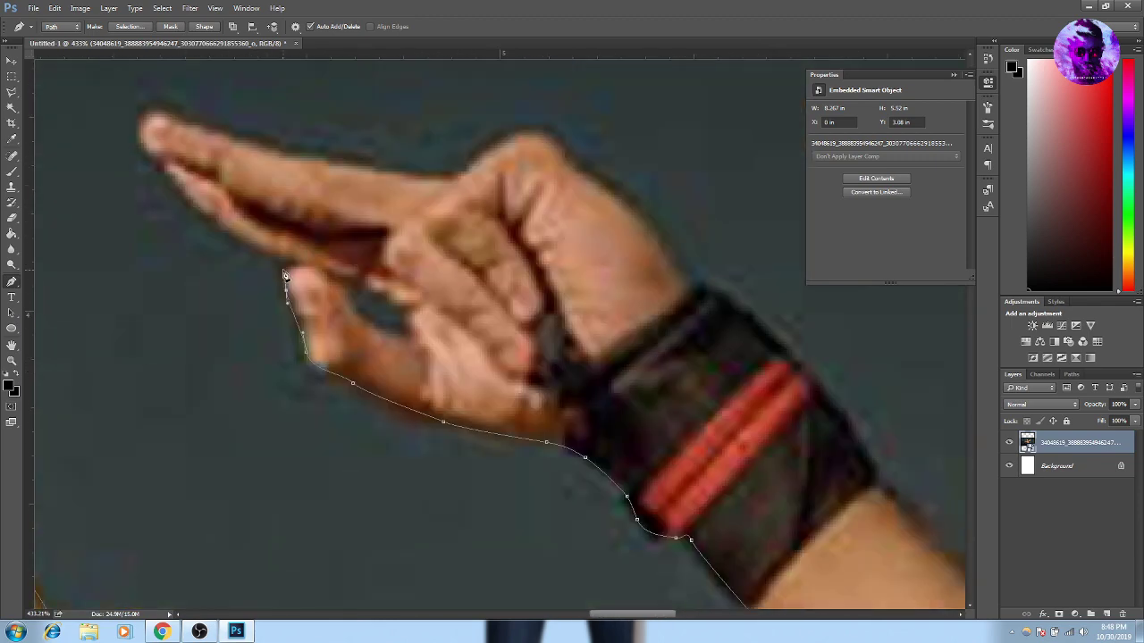
left_click(168, 172)
scroll(168, 172, "up", 3)
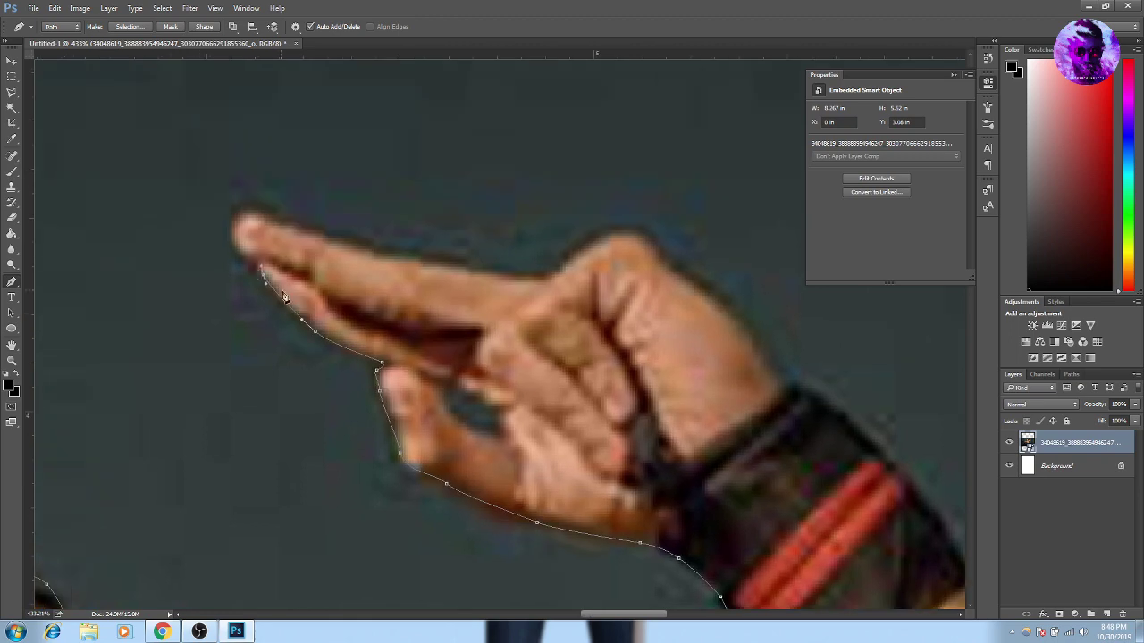
Trace the path down the hand, wrist, forearm and elbow
left_click(543, 281)
scroll(543, 281, "right", 3)
left_click(695, 439)
scroll(694, 439, "down", 5)
left_click(503, 413)
scroll(374, 324, "down", 5)
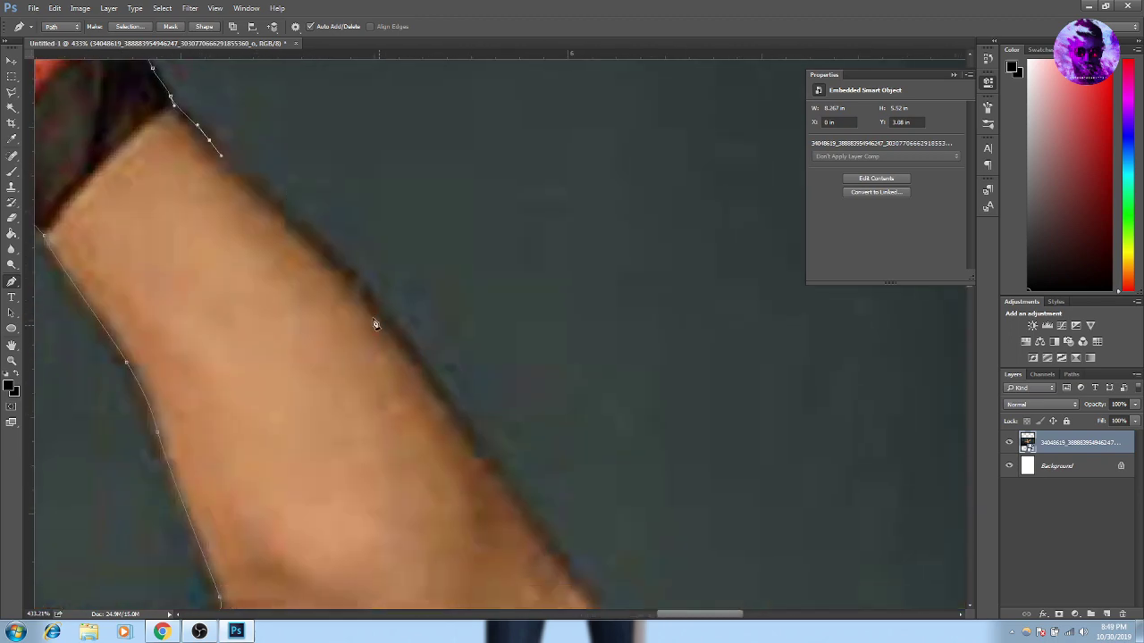
left_click(374, 324)
scroll(375, 324, "down", 5)
left_click(480, 327)
scroll(480, 327, "down", 5)
left_click(416, 544)
scroll(416, 544, "down", 5)
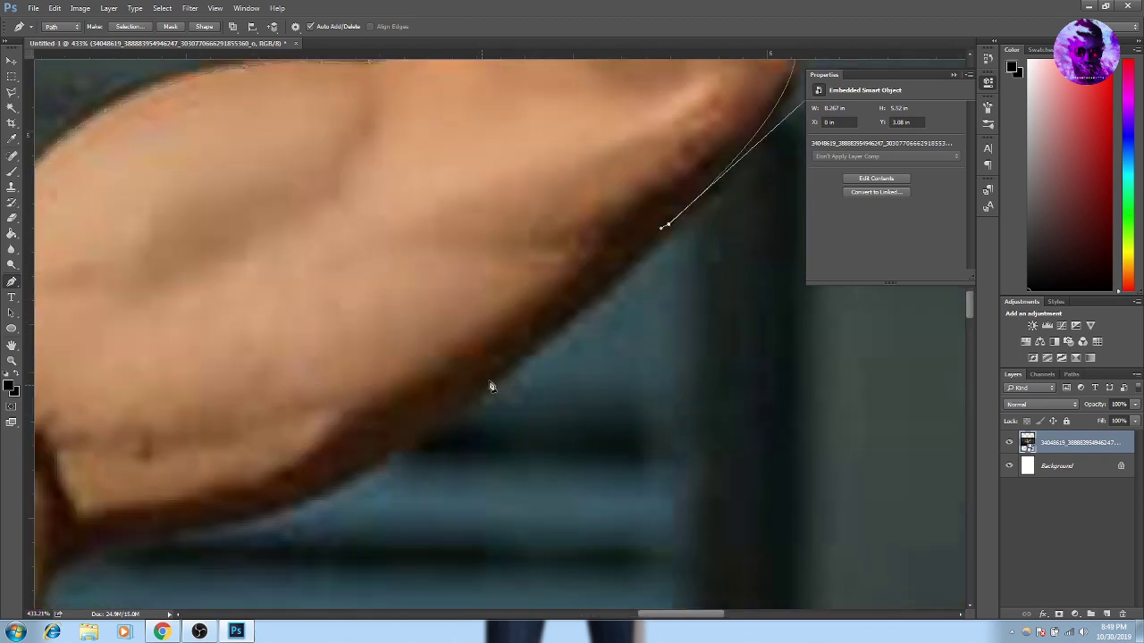
left_click(491, 386)
Continue the path along the body's edge and down the trouser leg
scroll(490, 386, "left", 5)
scroll(373, 472, "down", 5)
scroll(374, 473, "left", 2)
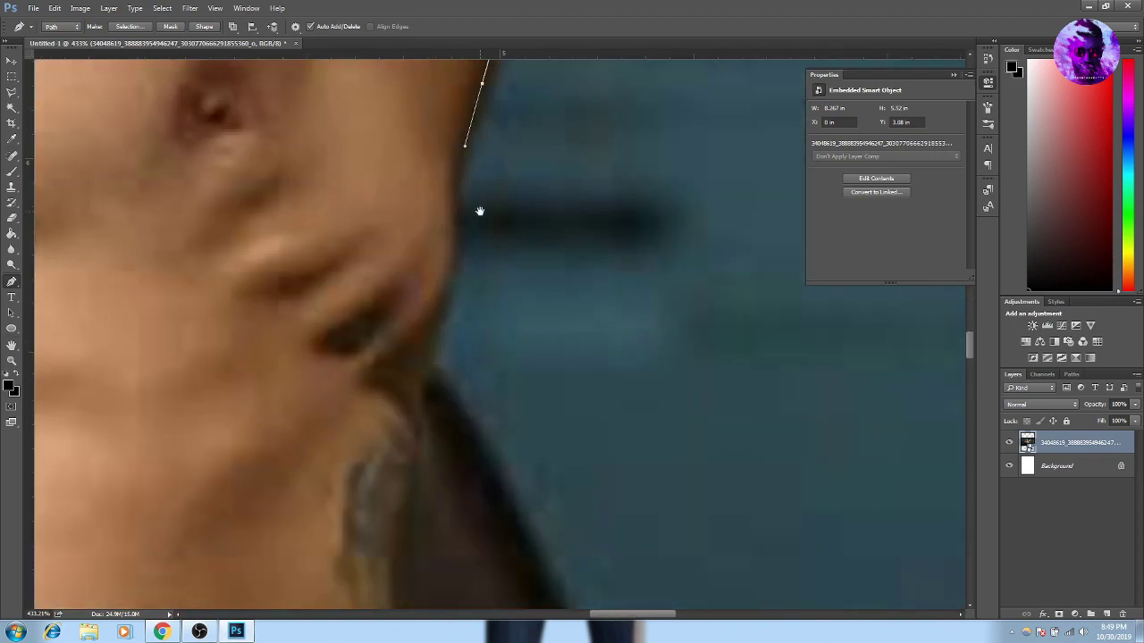
left_click(453, 290)
scroll(531, 170, "down", 5)
scroll(564, 378, "down", 3, "alt")
scroll(561, 380, "down", 3, "alt")
scroll(541, 384, "down", 1, "alt")
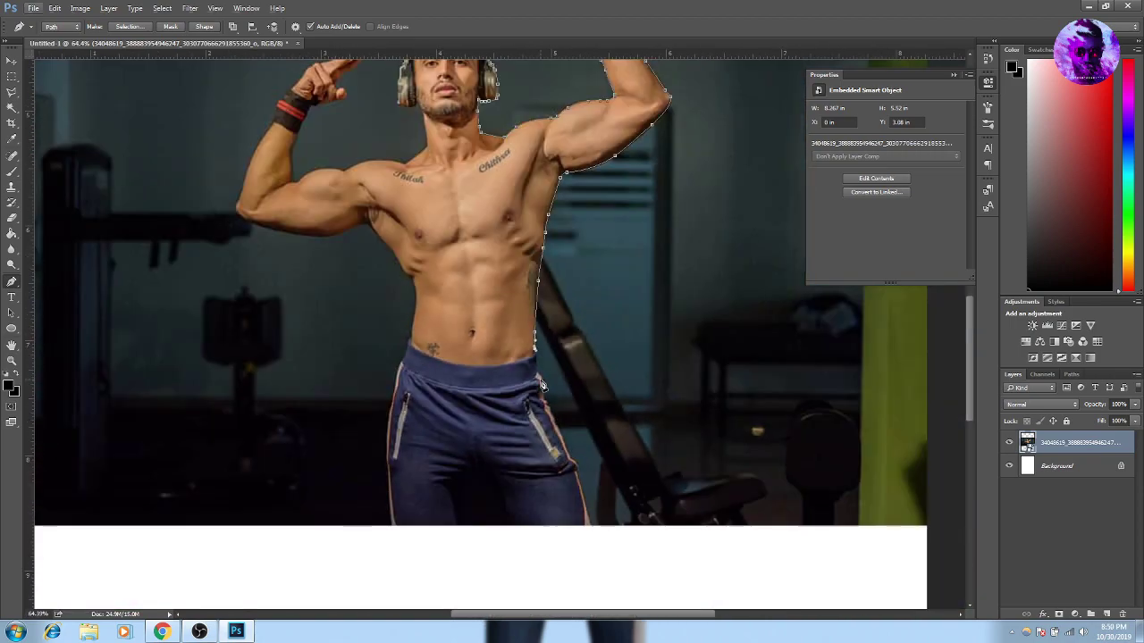
scroll(540, 385, "up", 5, "alt")
left_click(538, 311)
scroll(544, 289, "down", 3)
scroll(571, 295, "down", 3)
left_click(575, 299)
scroll(600, 261, "down", 2)
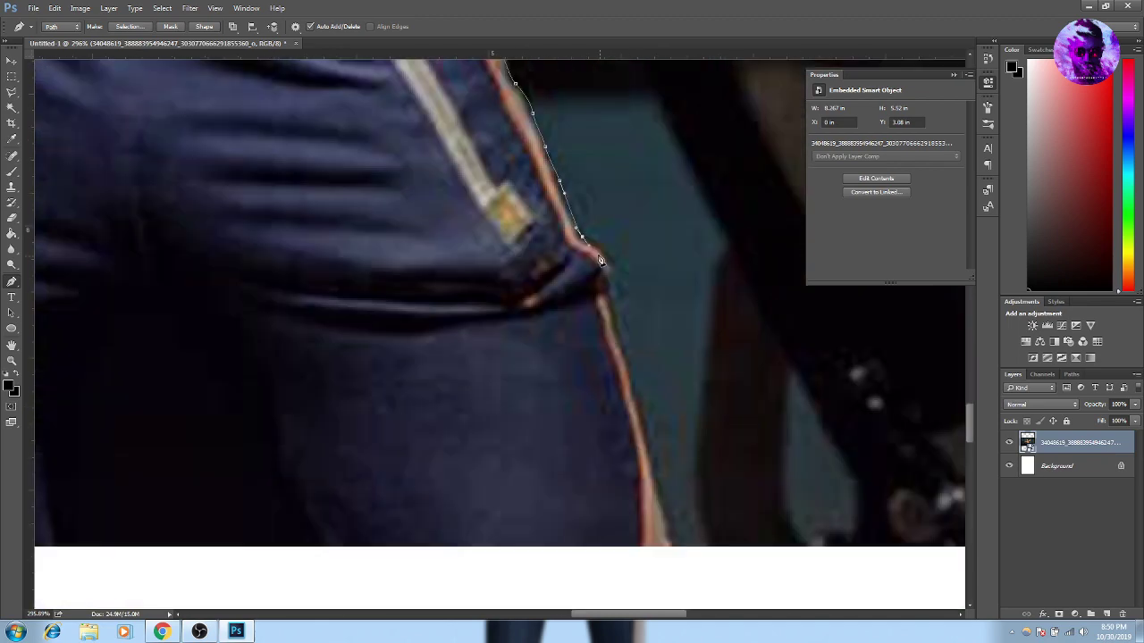
scroll(680, 547, "left", 10)
scroll(148, 479, "left", 5)
Trace the path up the trousers' other edge and along the torso
left_click(370, 332)
scroll(370, 332, "up", 3)
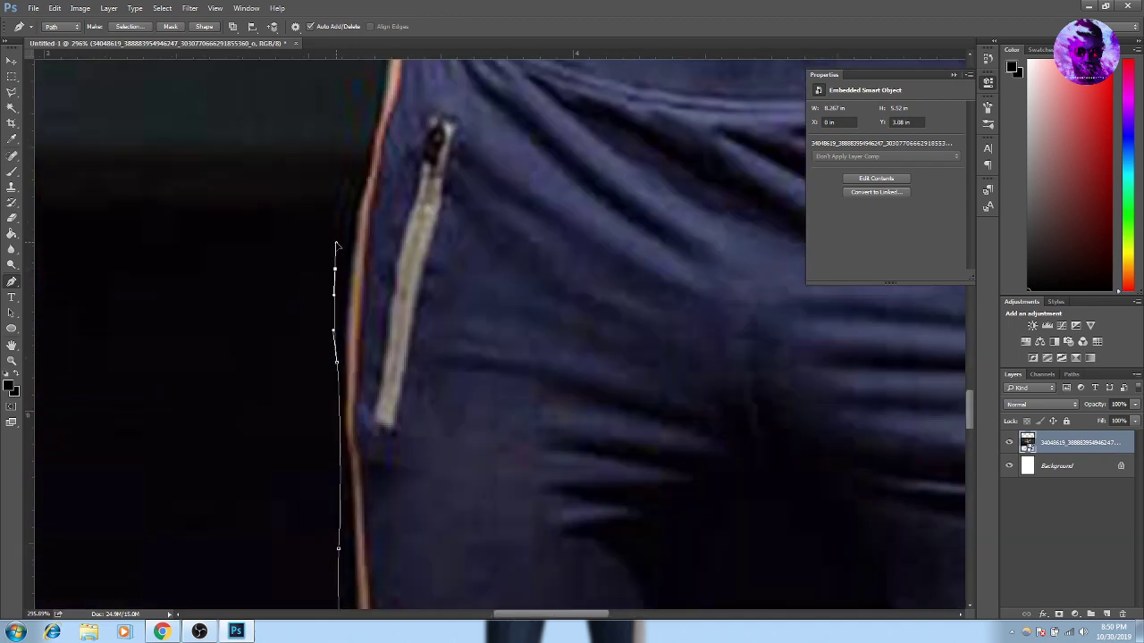
left_click(342, 252)
scroll(366, 268, "up", 8)
left_click(393, 255)
scroll(402, 286, "up", 3)
left_click(410, 311)
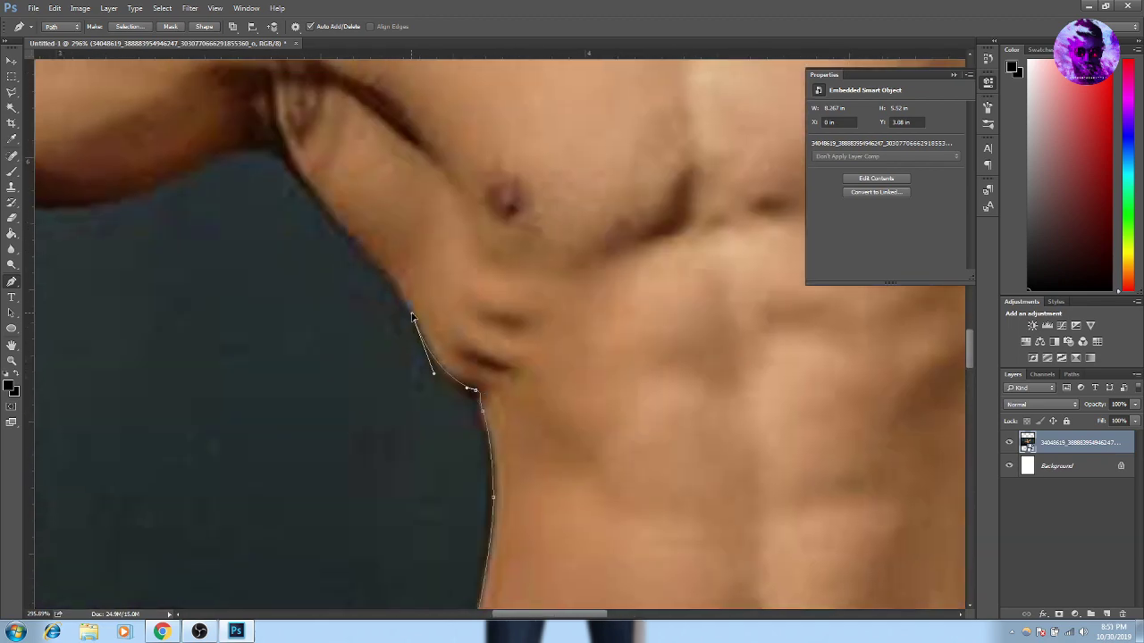
scroll(393, 295, "up", 3)
left_click(386, 290)
scroll(351, 289, "left", 5)
Trace the path along the other arm, elbow, wristband and fingers
left_click(242, 365)
scroll(357, 454, "left", 5)
scroll(384, 411, "up", 3)
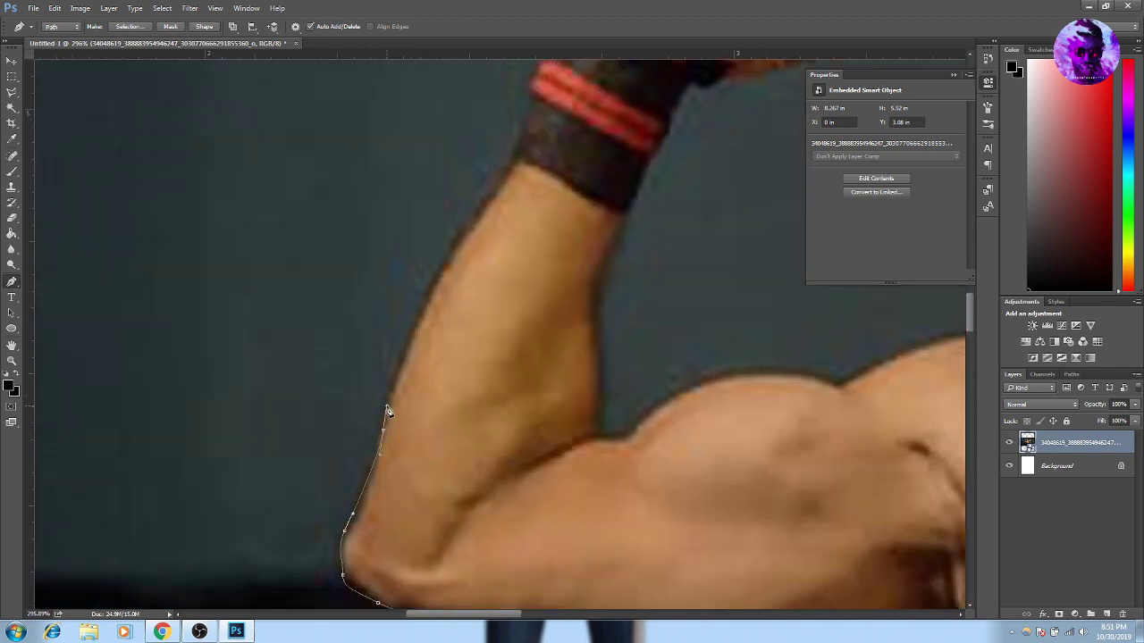
scroll(458, 355, "up", 3)
left_click(499, 288)
scroll(498, 288, "up", 5)
left_click(473, 354)
scroll(473, 357, "up", 2)
scroll(487, 349, "right", 3)
left_click(461, 347)
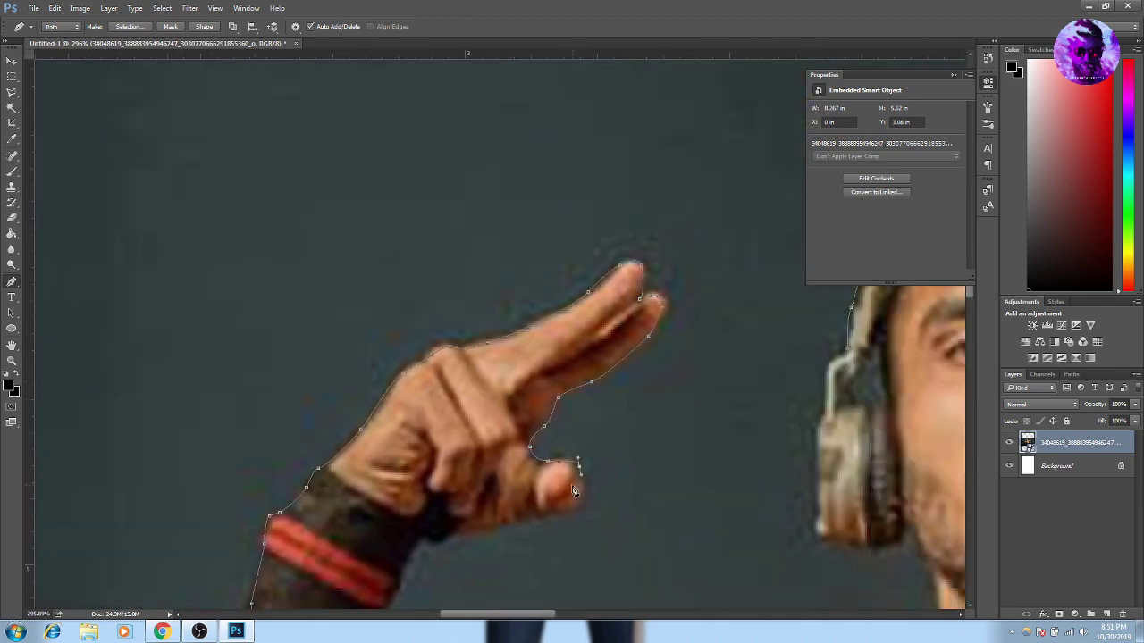
Finish the path along the inner forearm and shoulder, then fit the whole image in view
left_click(469, 537)
scroll(420, 447, "down", 5)
scroll(420, 447, "left", 2)
scroll(439, 383, "down", 3)
left_click(475, 362)
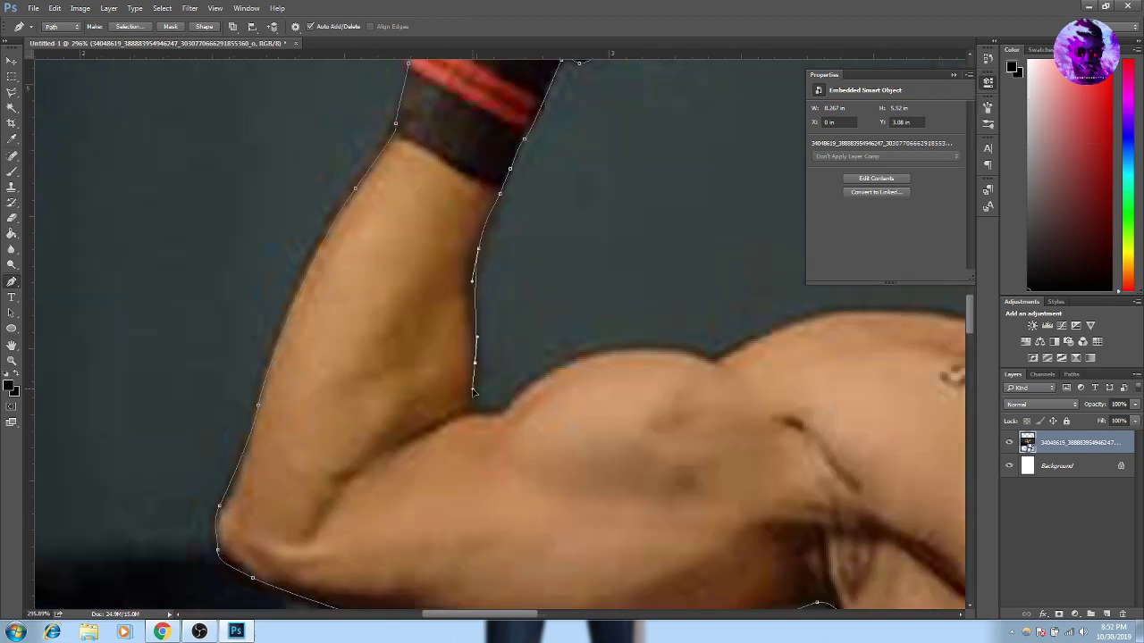
scroll(720, 368, "right", 5)
left_click_drag(494, 327, 570, 329)
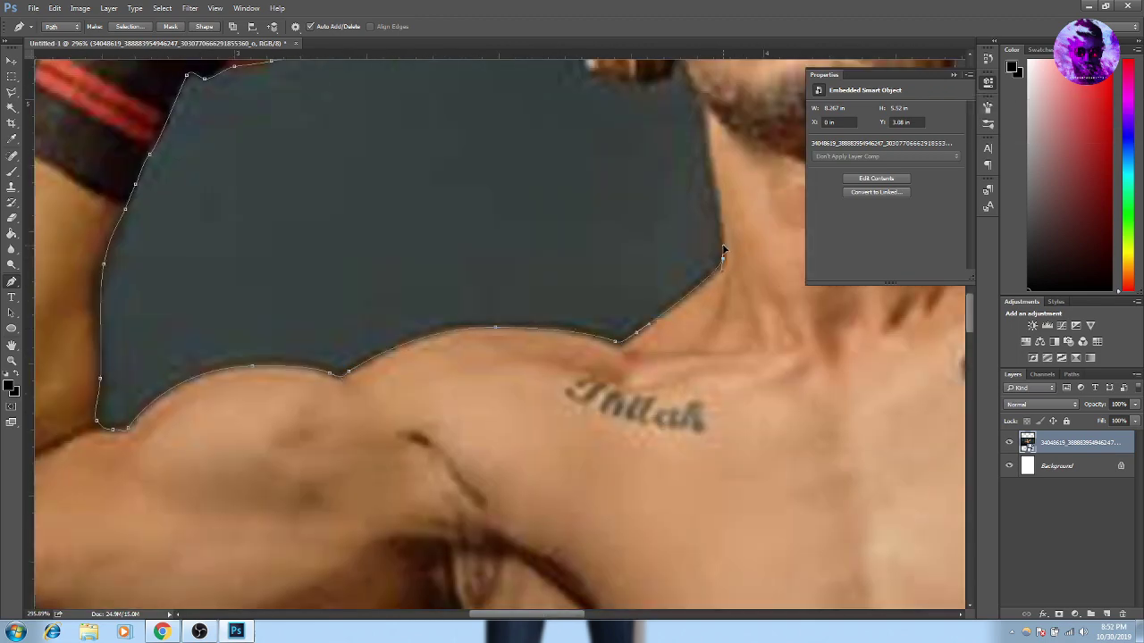
scroll(724, 250, "up", 5)
scroll(558, 360, "right", 2)
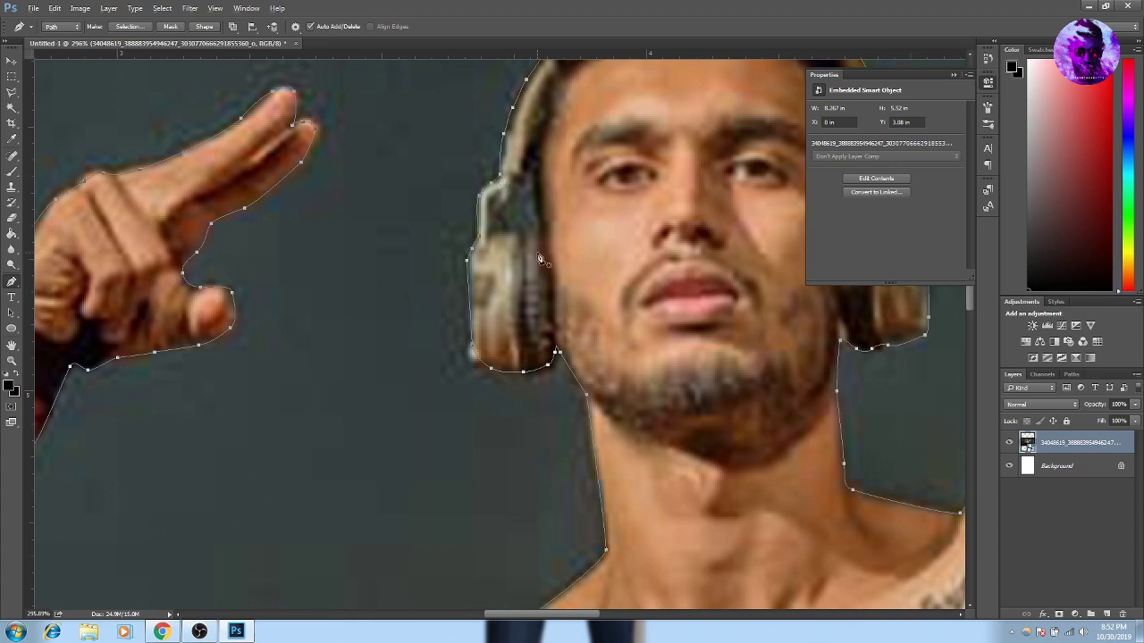
key("ctrl+0")
right_click(563, 288)
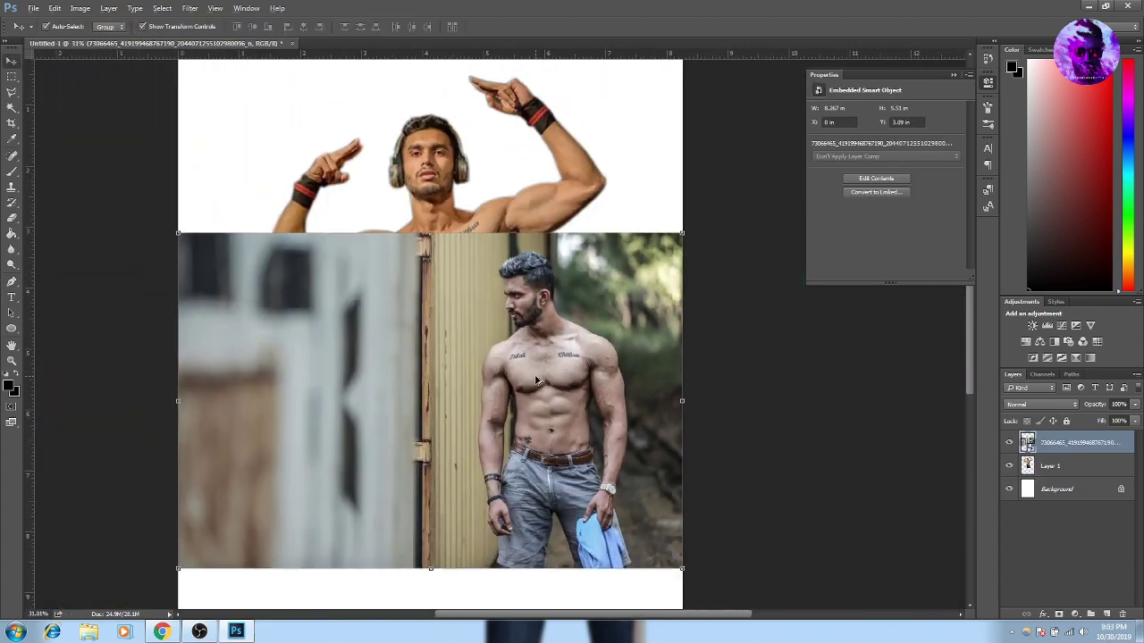
With the Pen tool active, pan along the standing man's figure to reach his arm edge
scroll(536, 380, "up", 5)
key("p")
scroll(500, 220, "up", 1)
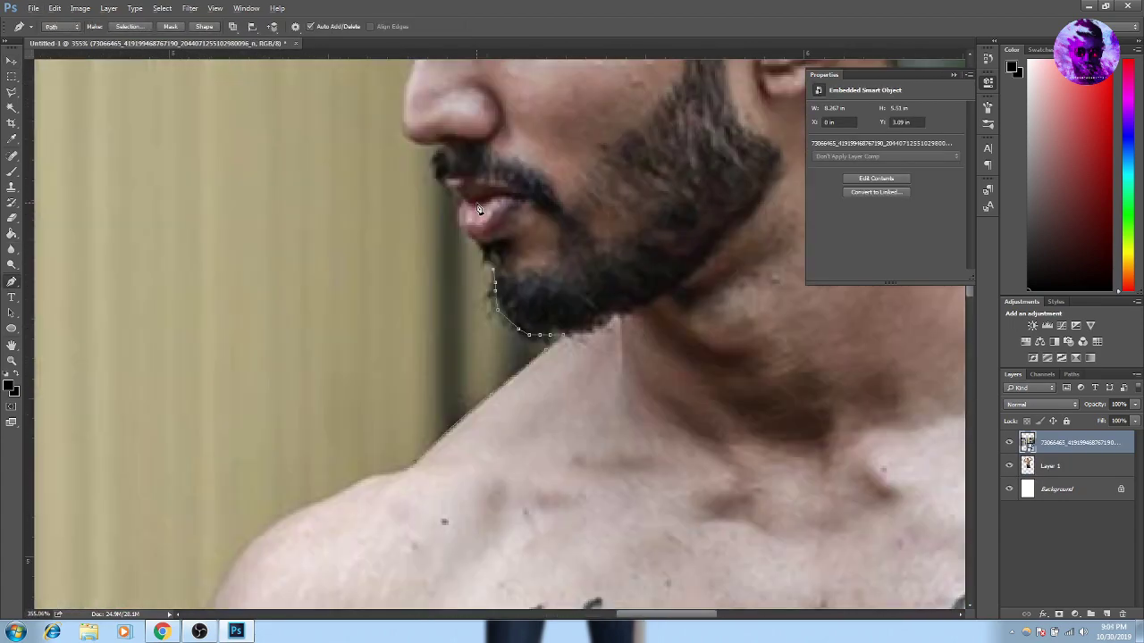
scroll(501, 223, "up", 1)
scroll(500, 228, "up", 1)
scroll(500, 233, "up", 1)
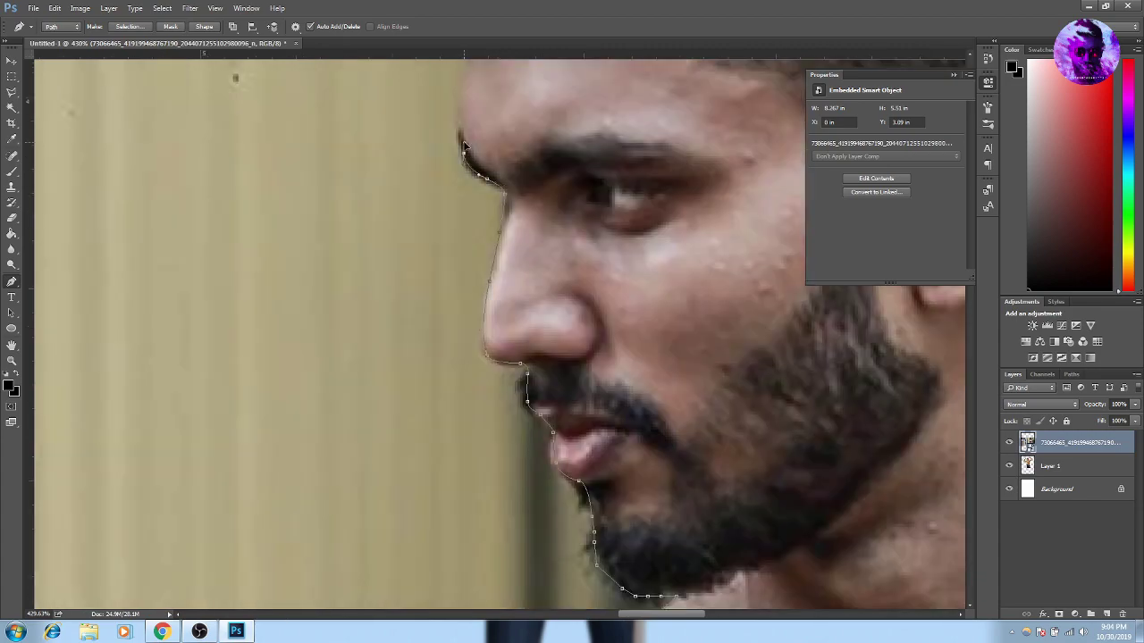
scroll(524, 217, "up", 3)
scroll(327, 442, "up", 3)
scroll(518, 302, "up", 3)
scroll(607, 303, "up", 3)
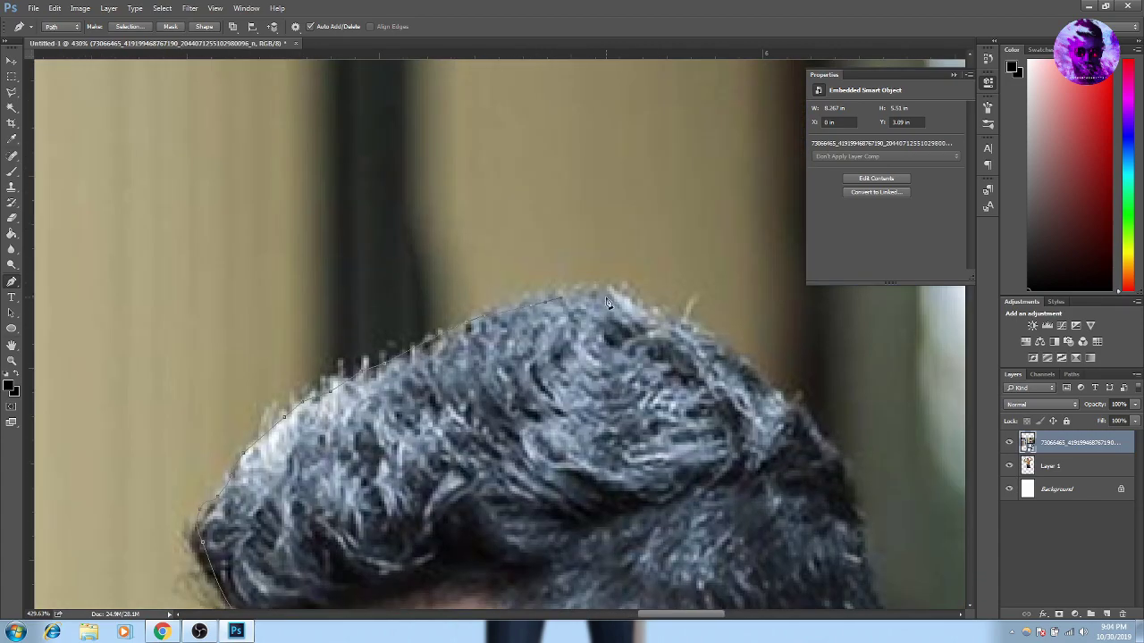
scroll(607, 303, "down", 3)
scroll(572, 295, "down", 3)
scroll(518, 281, "down", 3)
scroll(478, 269, "down", 3)
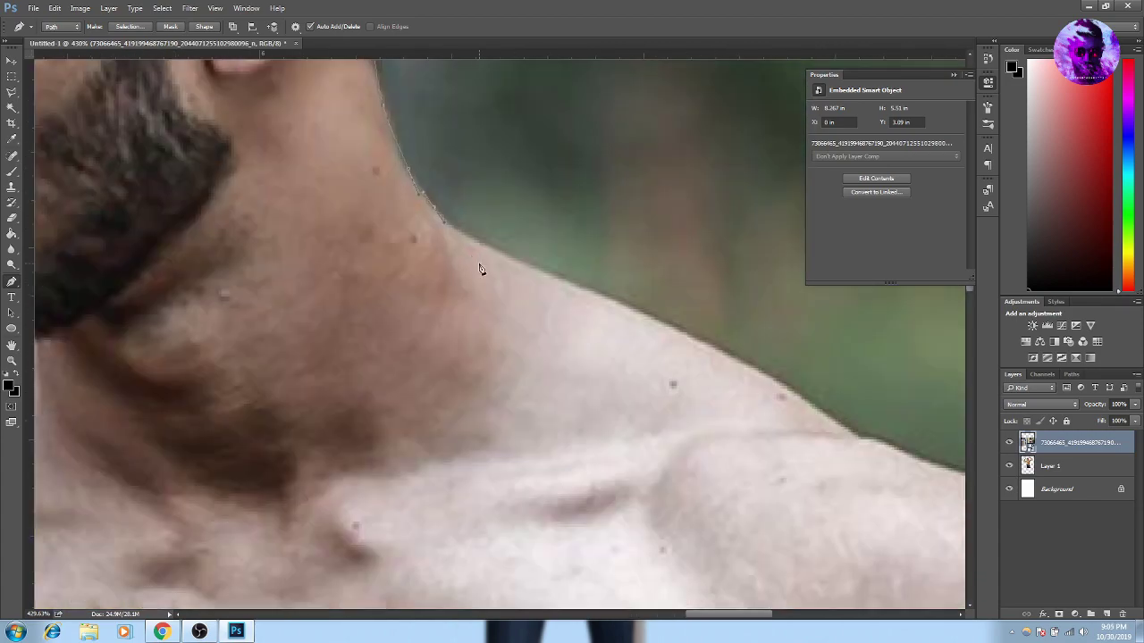
scroll(479, 269, "down", 1)
scroll(755, 386, "right", 3)
scroll(755, 386, "down", 3)
scroll(635, 331, "down", 1)
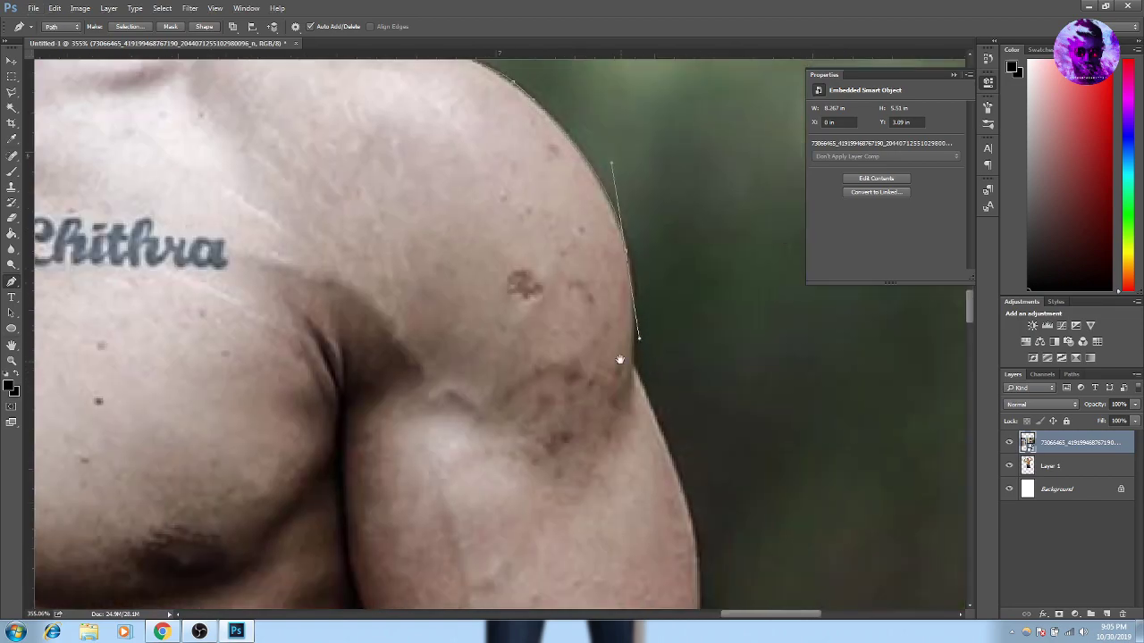
scroll(682, 409, "down", 2)
scroll(658, 298, "down", 3)
scroll(658, 297, "down", 3)
scroll(625, 250, "down", 3)
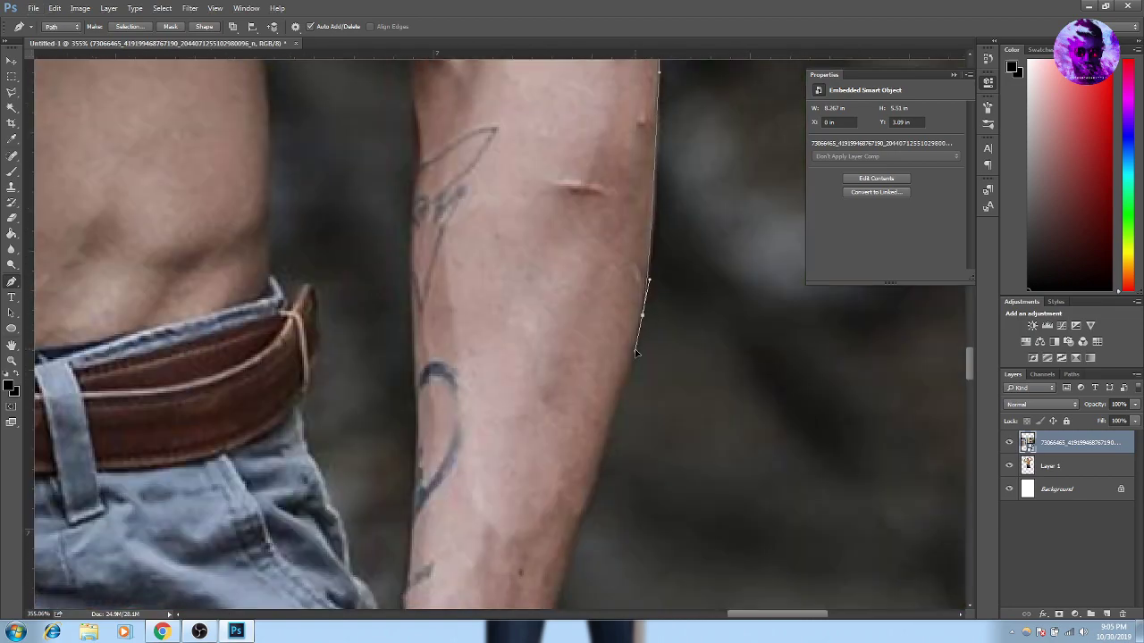
scroll(643, 274, "down", 3)
scroll(659, 340, "down", 3)
scroll(655, 317, "down", 3)
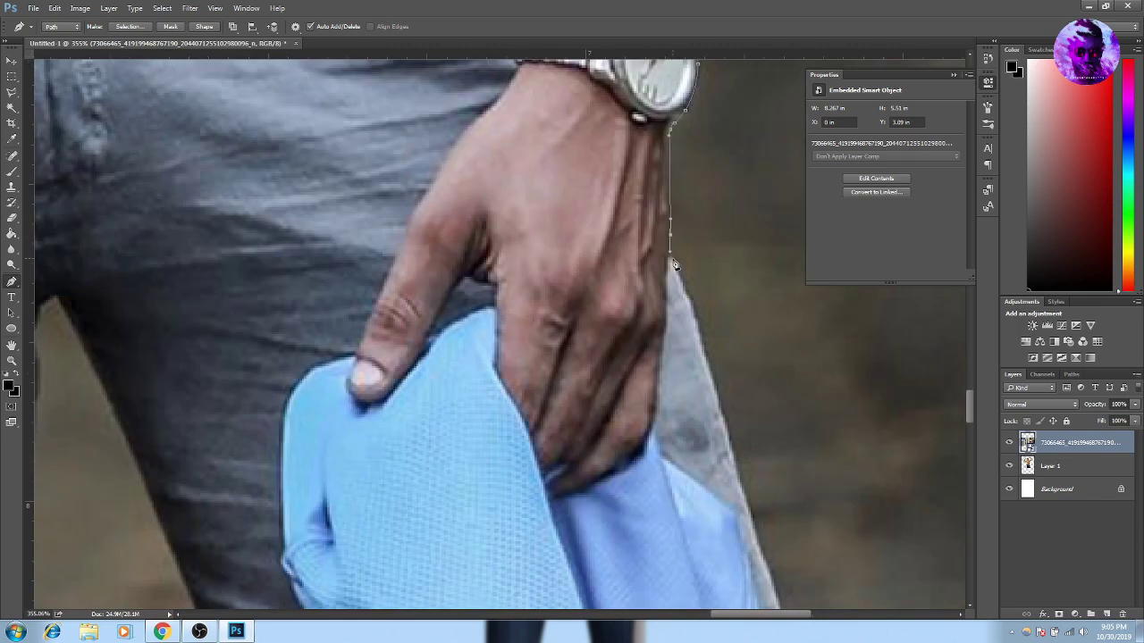
scroll(625, 331, "down", 3)
scroll(581, 348, "down", 3)
scroll(487, 379, "left", 2)
scroll(487, 379, "left", 1)
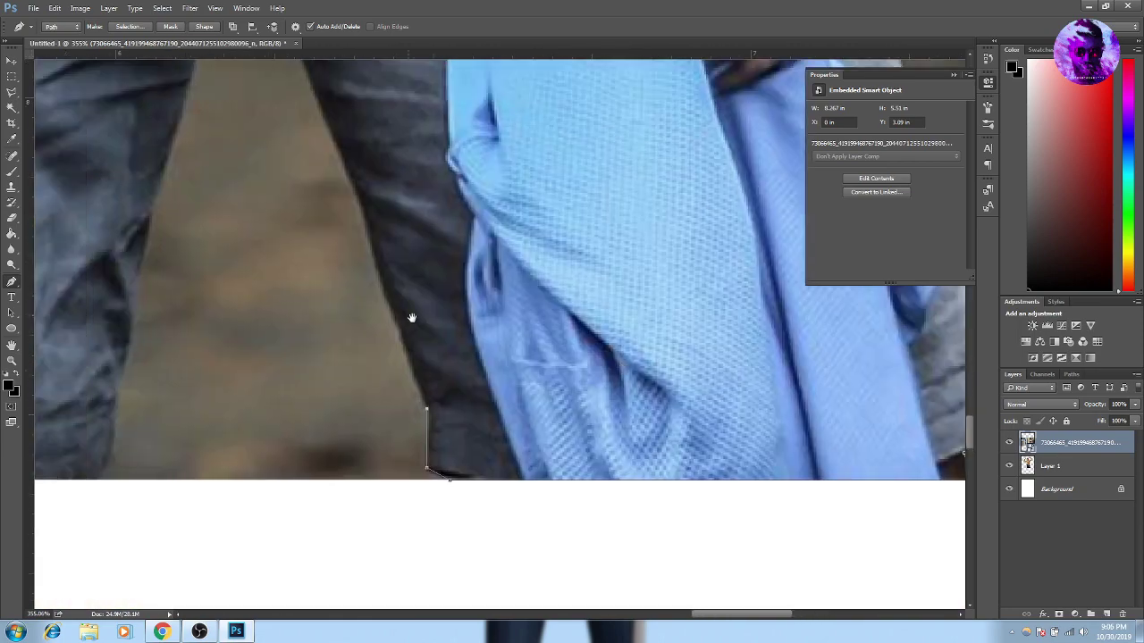
scroll(408, 319, "up", 3)
scroll(410, 204, "left", 3)
scroll(357, 251, "down", 3)
scroll(509, 485, "left", 2)
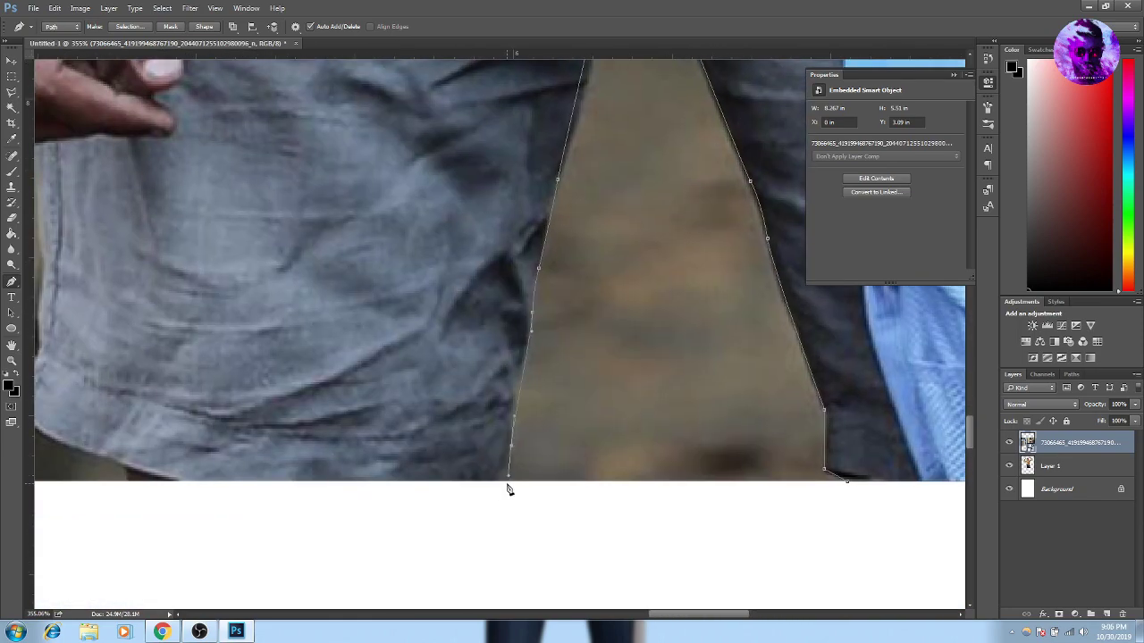
scroll(262, 442, "left", 2)
scroll(423, 485, "left", 2)
scroll(423, 485, "up", 3)
scroll(473, 373, "left", 2)
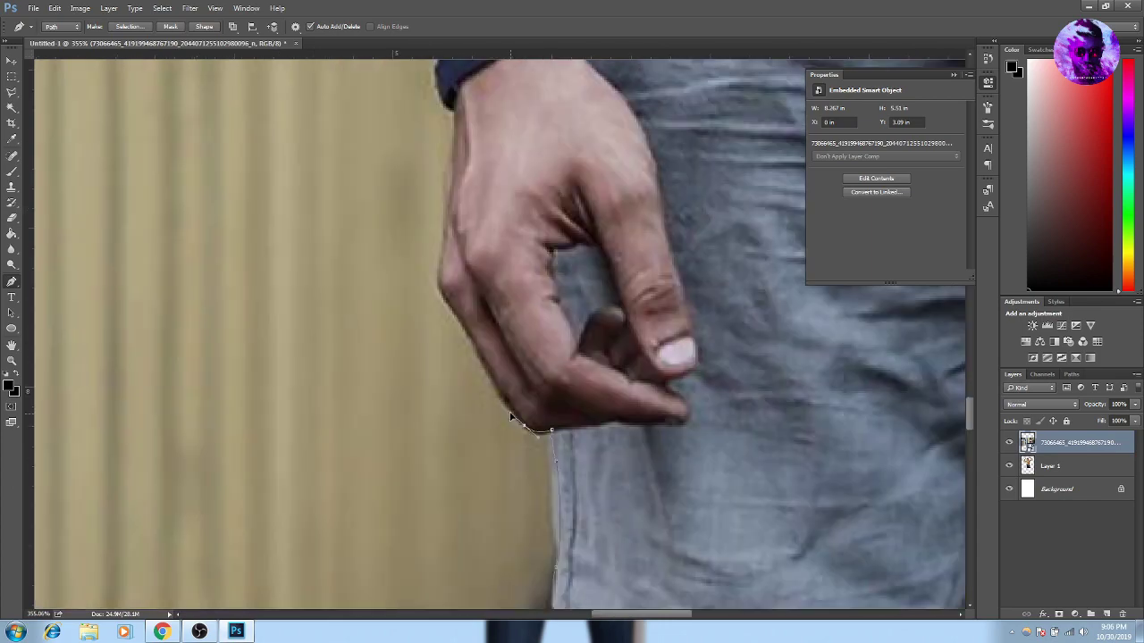
scroll(449, 209, "up", 3)
scroll(473, 282, "up", 3)
scroll(549, 357, "up", 2)
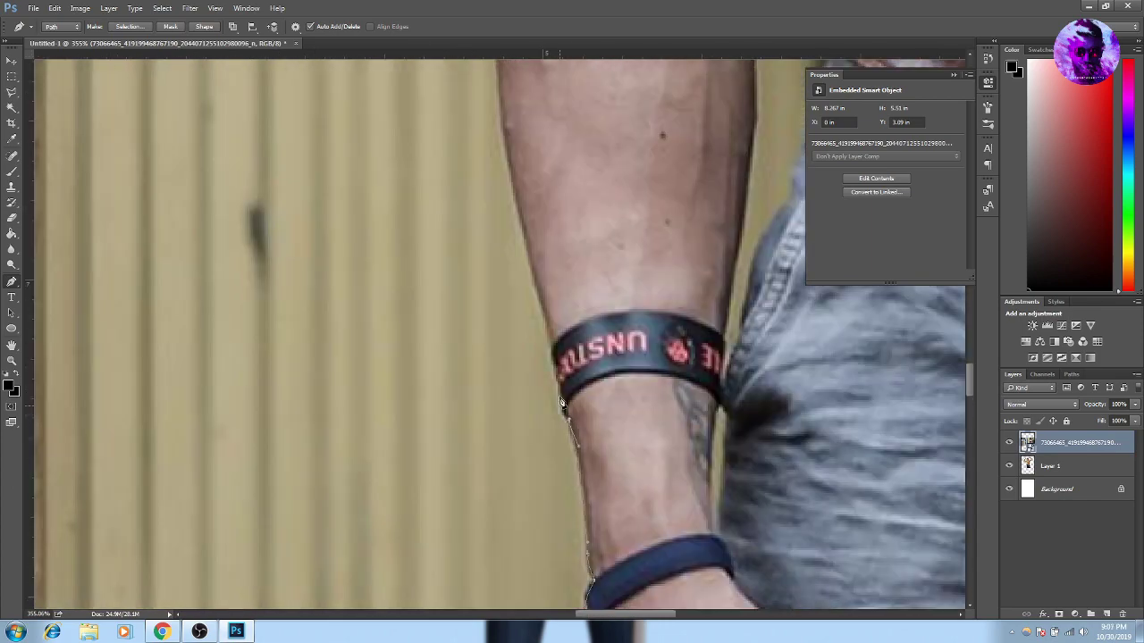
scroll(522, 309, "up", 2)
scroll(503, 175, "up", 3)
Place the last anchor points up the arm so the path surrounds the whole man
left_click(521, 128)
scroll(521, 127, "up", 3)
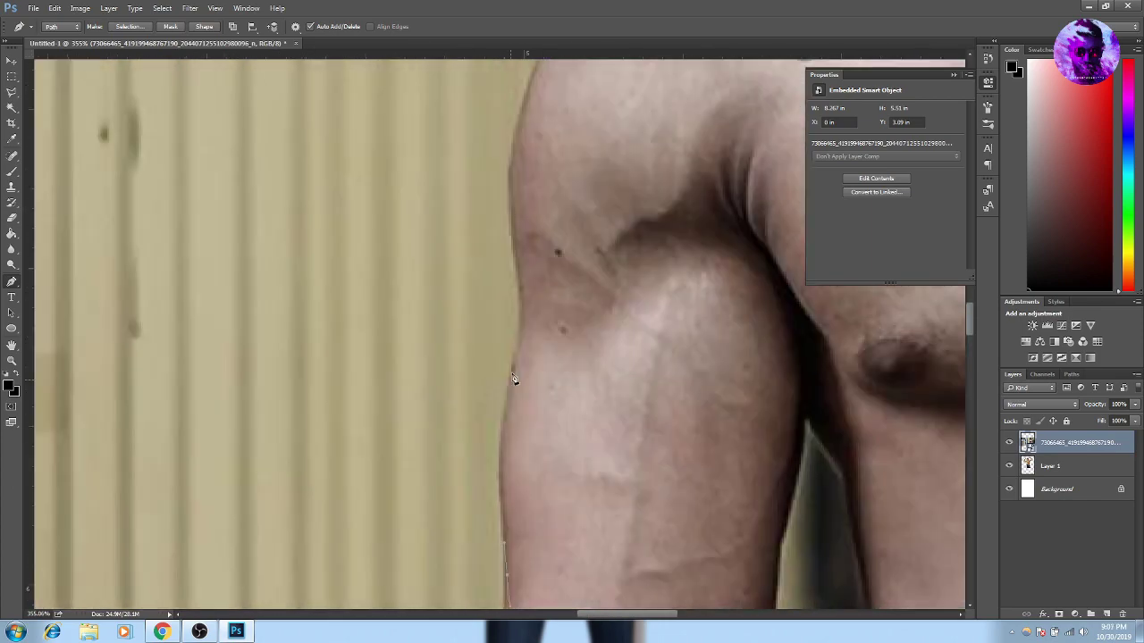
left_click(515, 378)
scroll(515, 378, "up", 3)
scroll(524, 263, "up", 3)
scroll(590, 340, "down", 3)
scroll(590, 341, "down", 3)
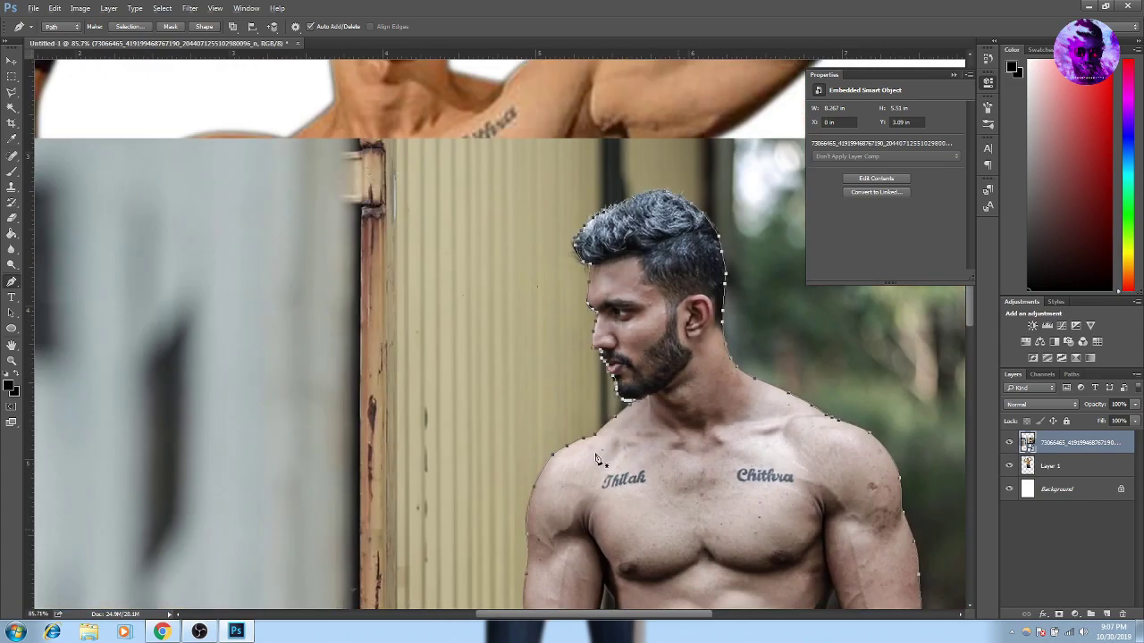
scroll(590, 341, "down", 3)
Turn the man's path into a selection and refine it with the Lasso
right_click(637, 192)
left_click(659, 222)
key("Return")
key("l")
scroll(353, 342, "up", 5)
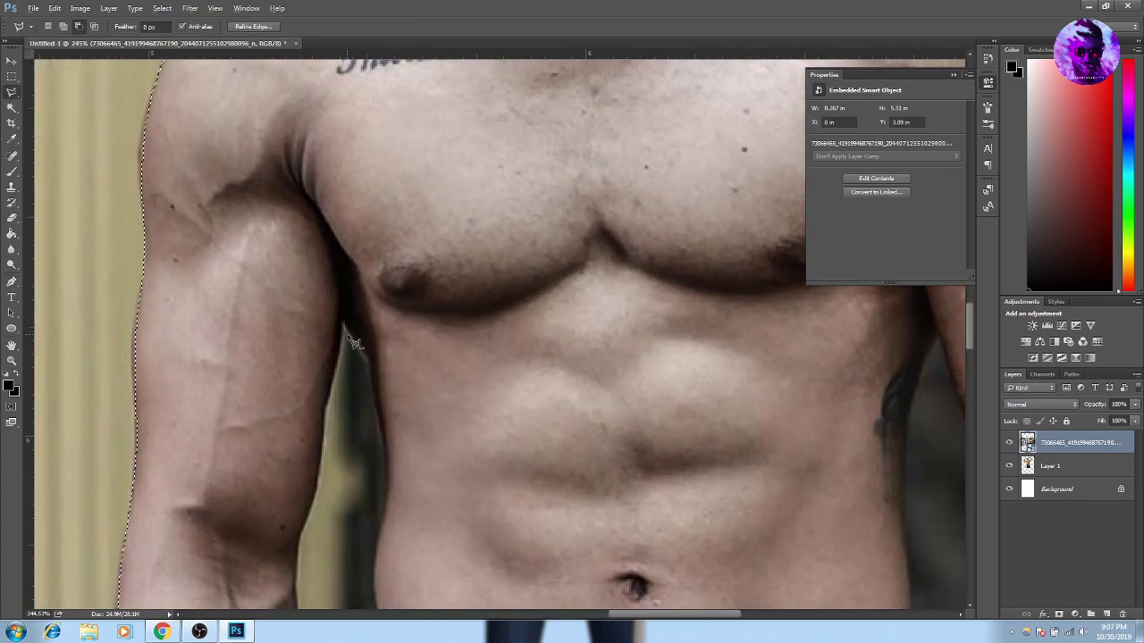
scroll(374, 402, "down", 3)
scroll(408, 420, "down", 3)
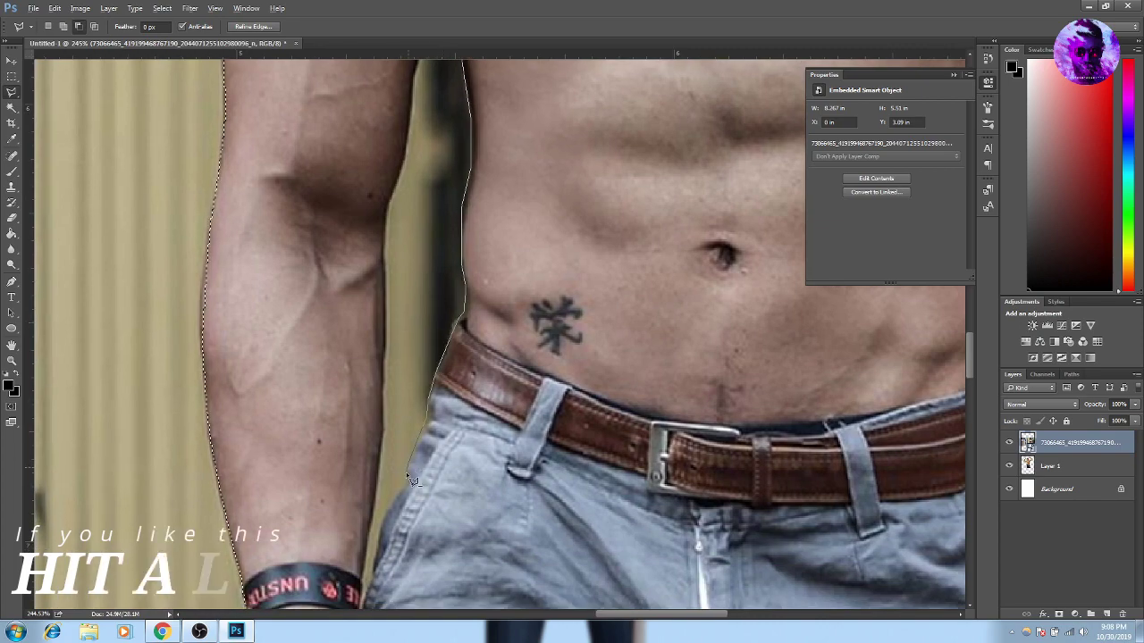
scroll(370, 608, "down", 3)
scroll(380, 366, "up", 4)
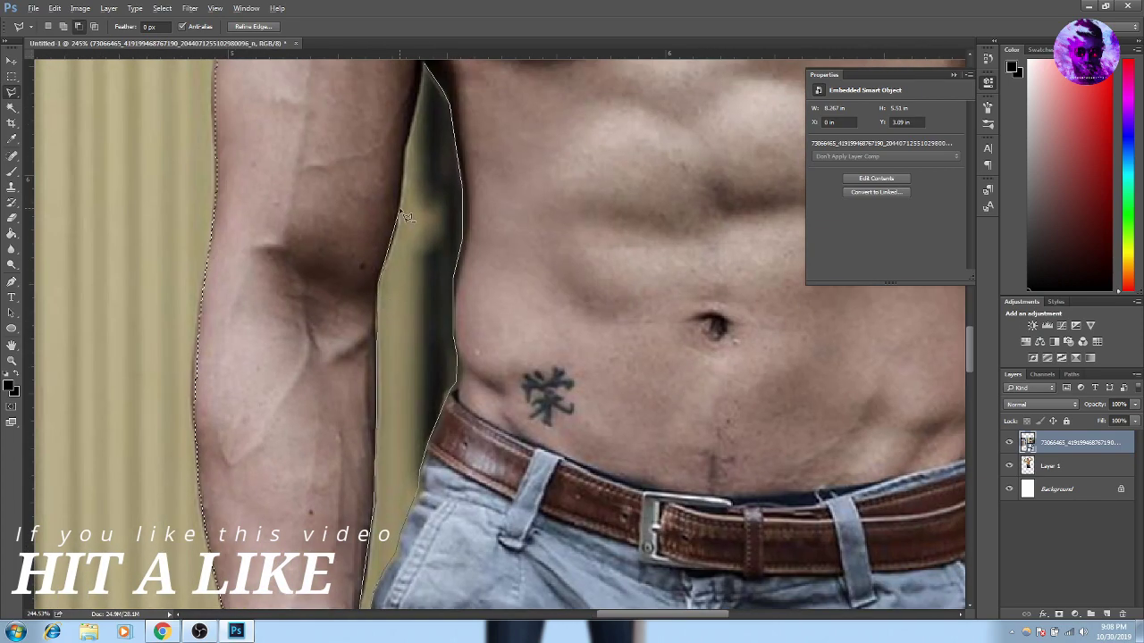
scroll(405, 216, "up", 1)
scroll(375, 407, "down", 5)
scroll(375, 462, "down", 3)
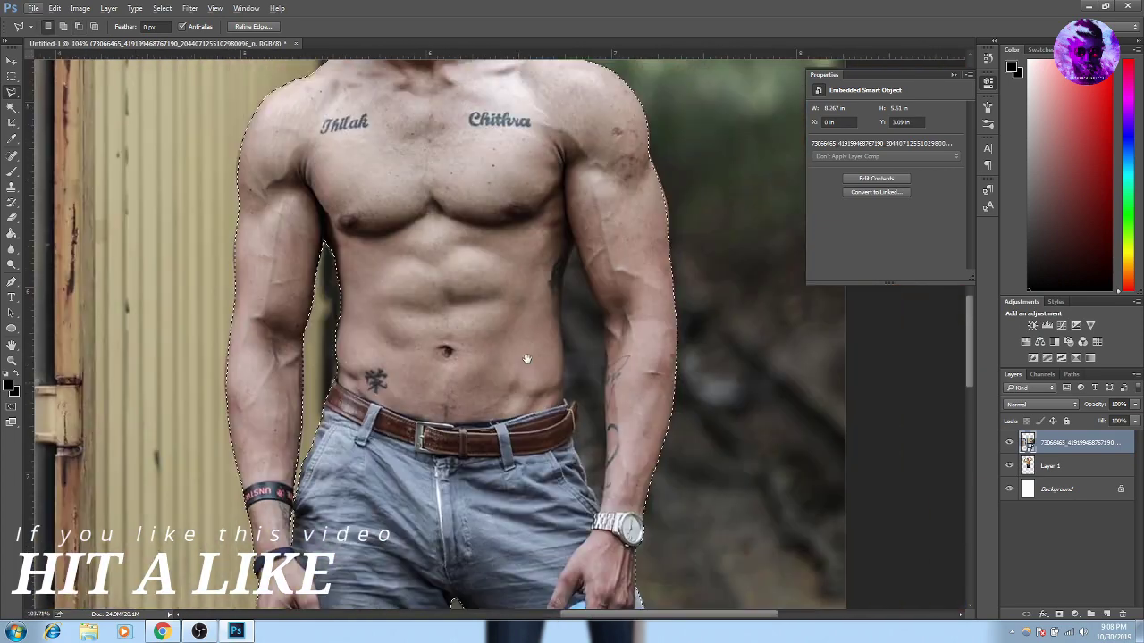
scroll(590, 254, "up", 4)
scroll(559, 545, "down", 3)
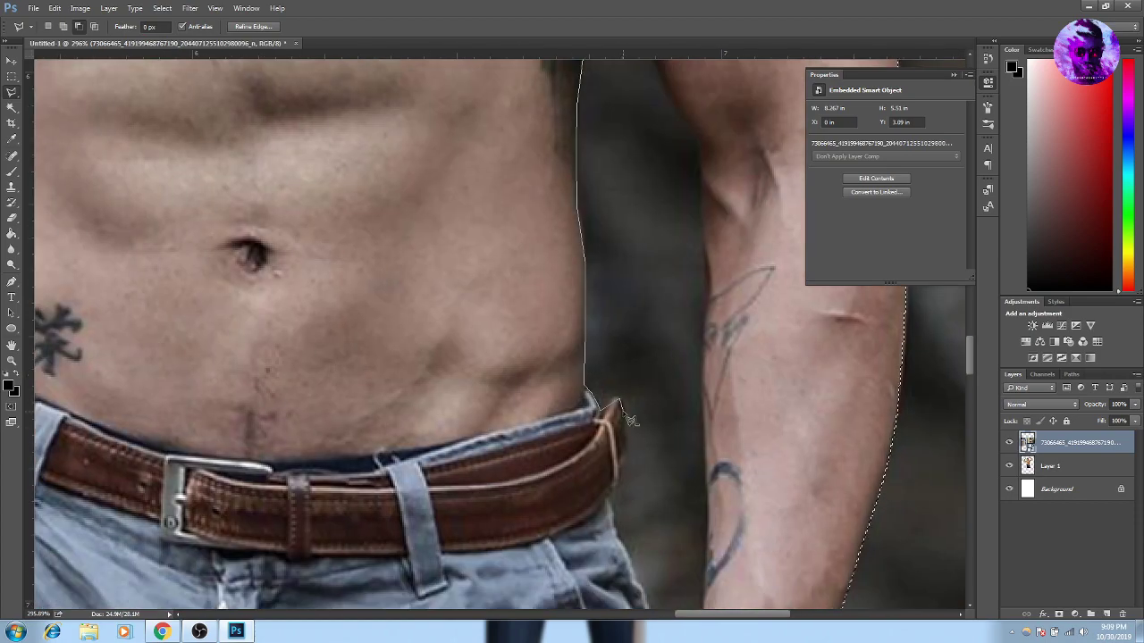
scroll(633, 582, "down", 2)
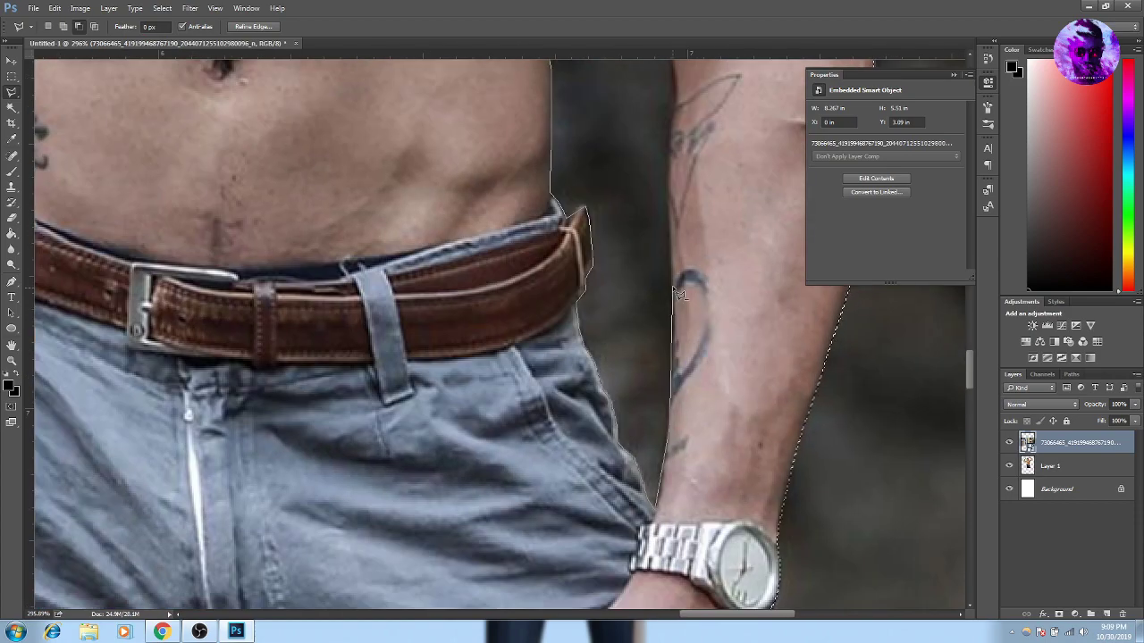
scroll(679, 293, "up", 2)
scroll(560, 323, "up", 2)
double_click(507, 208)
Copy the standing man onto Layer 2 and scale him down beneath the flexing man
key("ctrl+0")
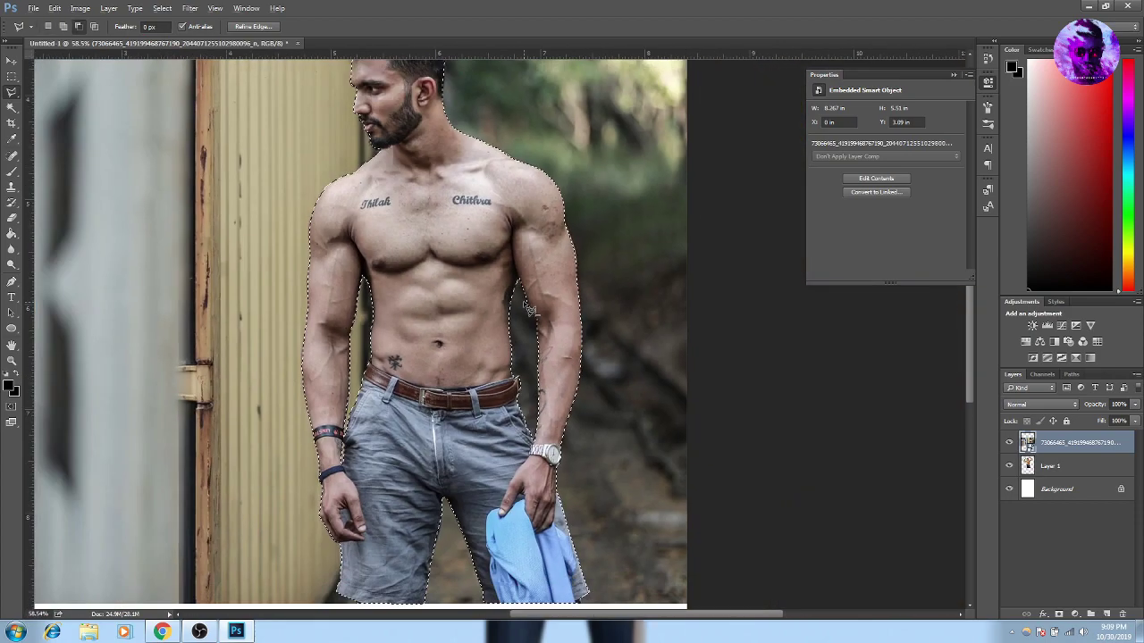
key("ctrl+j")
key("ctrl+minus")
key("ctrl+t")
left_click_drag(625, 420, 598, 351)
key("Return")
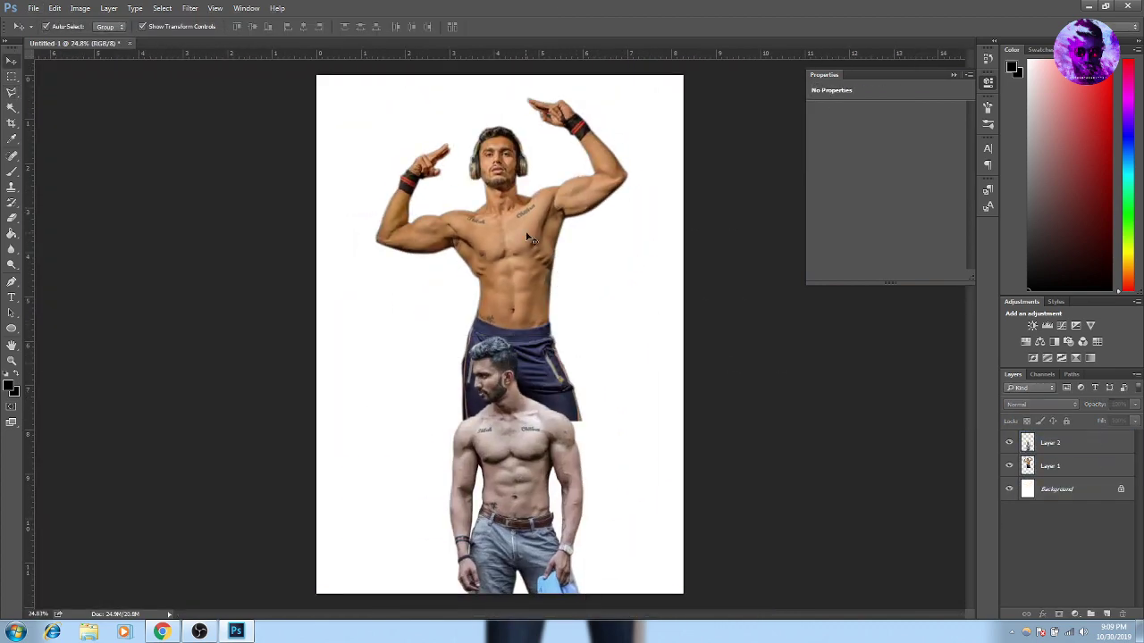
Enlarge the flexing man on Layer 1 at the top of the poster
left_click(1050, 465)
key("ctrl+t")
left_click_drag(388, 378, 368, 416)
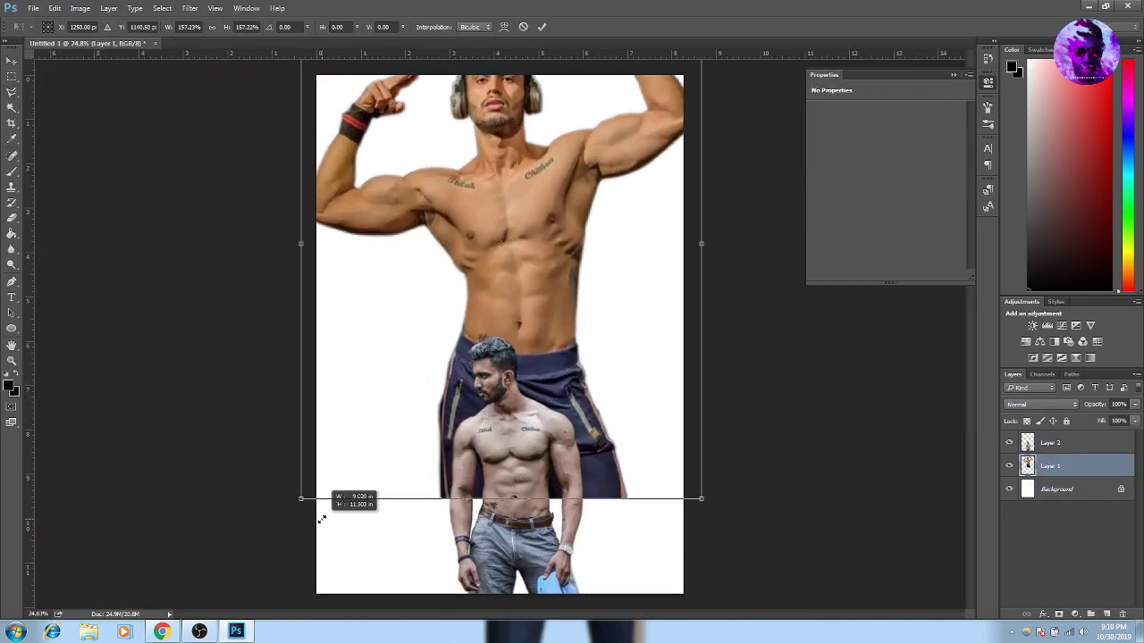
left_click(541, 26)
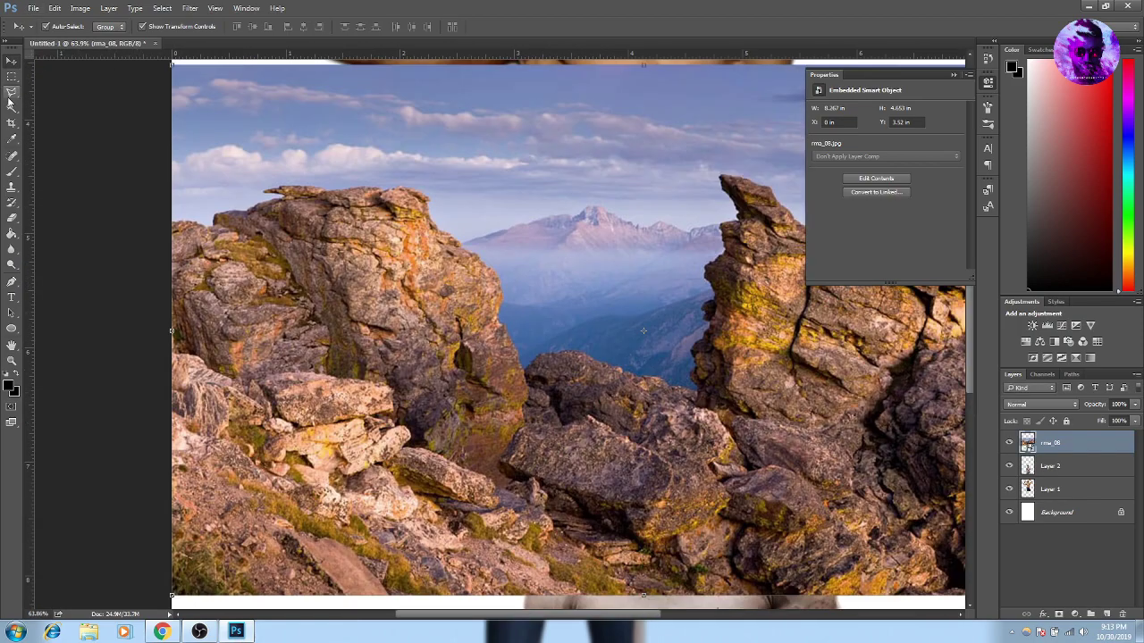
Lasso the rock pillar and set the cut-out rocks along the poster bottom
key("l")
scroll(201, 226, "up", 3)
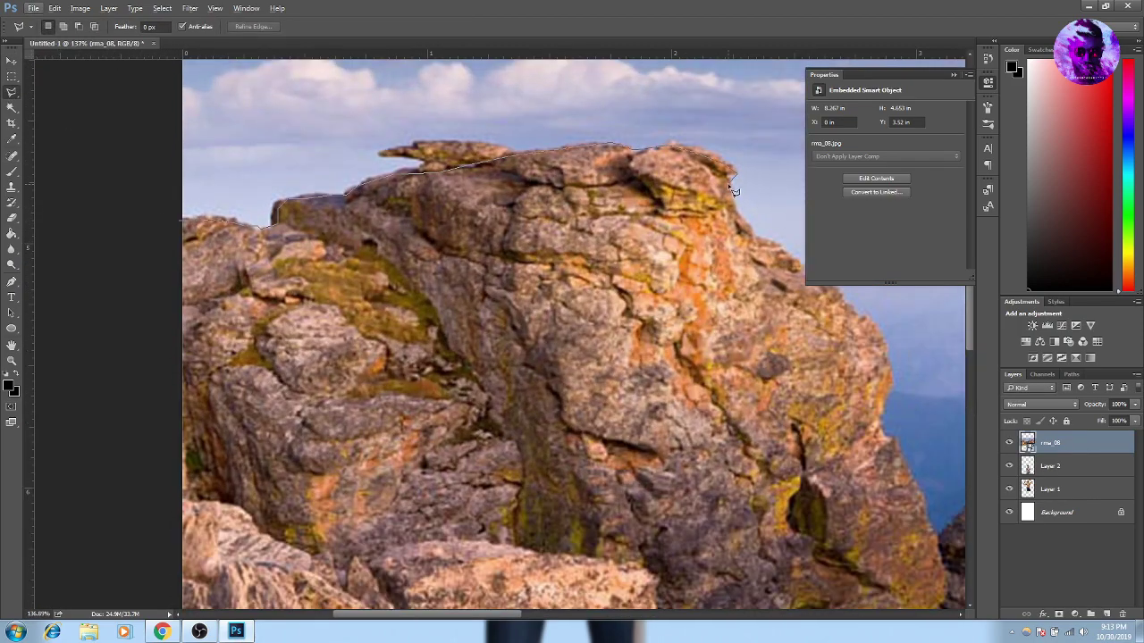
left_click_drag(733, 189, 517, 277)
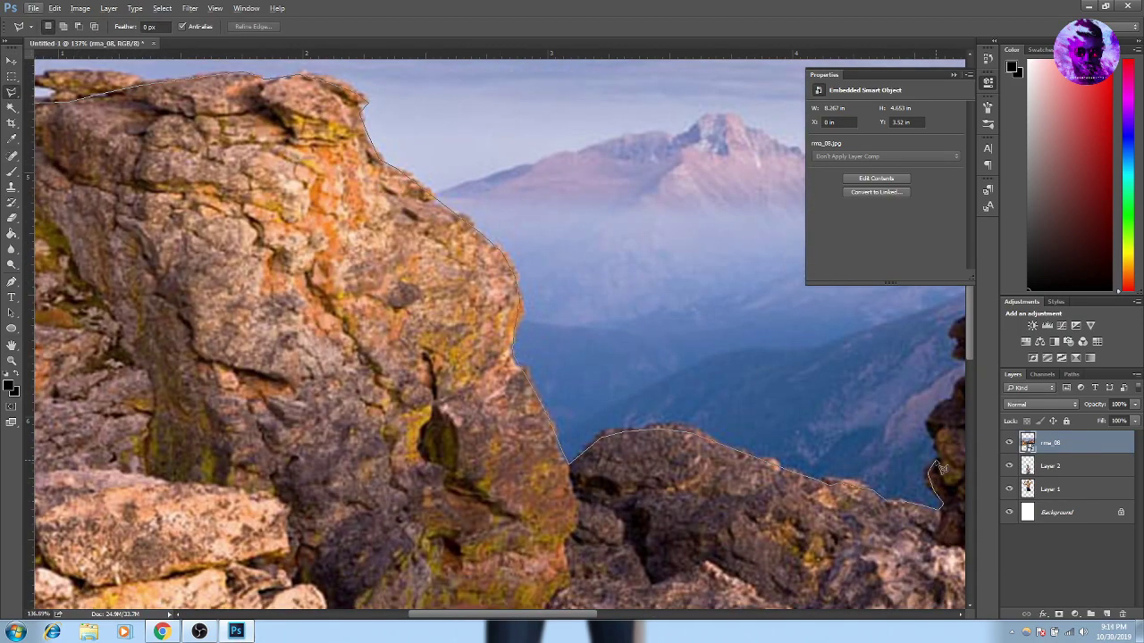
left_click_drag(940, 469, 411, 403)
left_click_drag(637, 251, 418, 251)
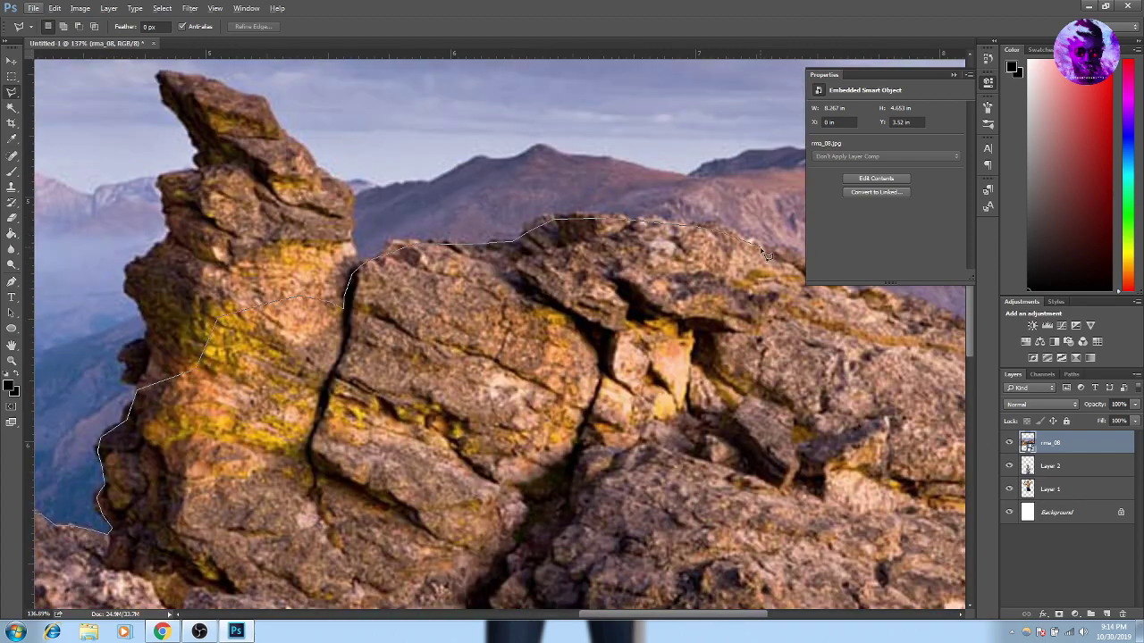
left_click_drag(766, 255, 719, 332)
left_click_drag(794, 517, 281, 168)
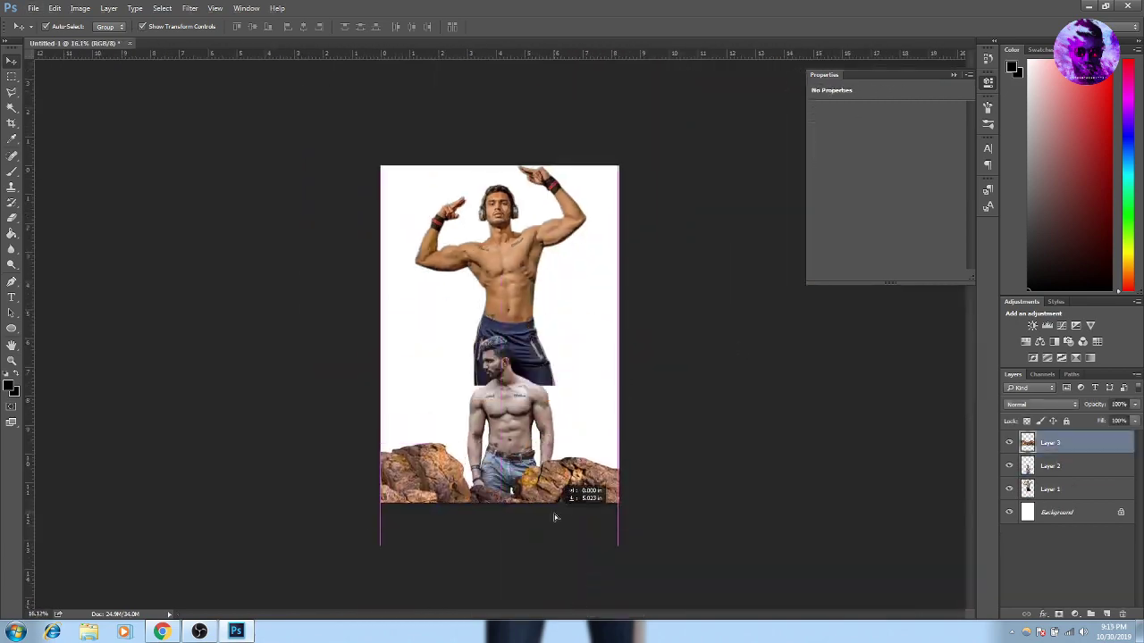
left_click_drag(554, 516, 554, 525)
Raise the flexing man and shrink the standing man on Layer 2 to about 80.76%
left_click_drag(554, 345, 554, 313)
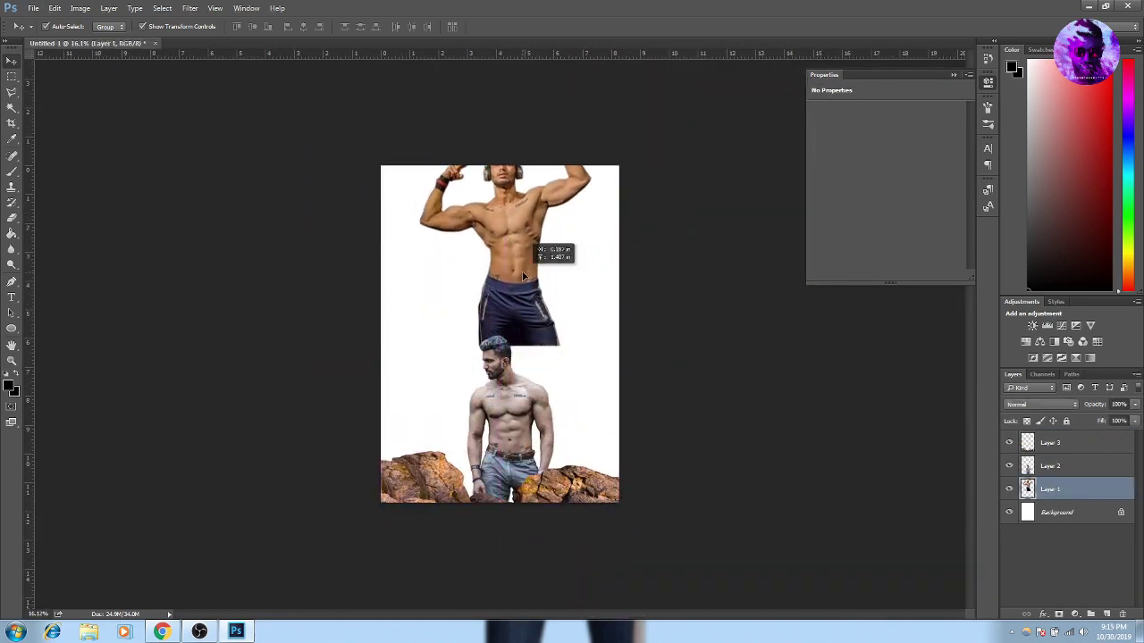
left_click(509, 429)
key("ctrl+t")
left_click_drag(554, 524, 548, 502)
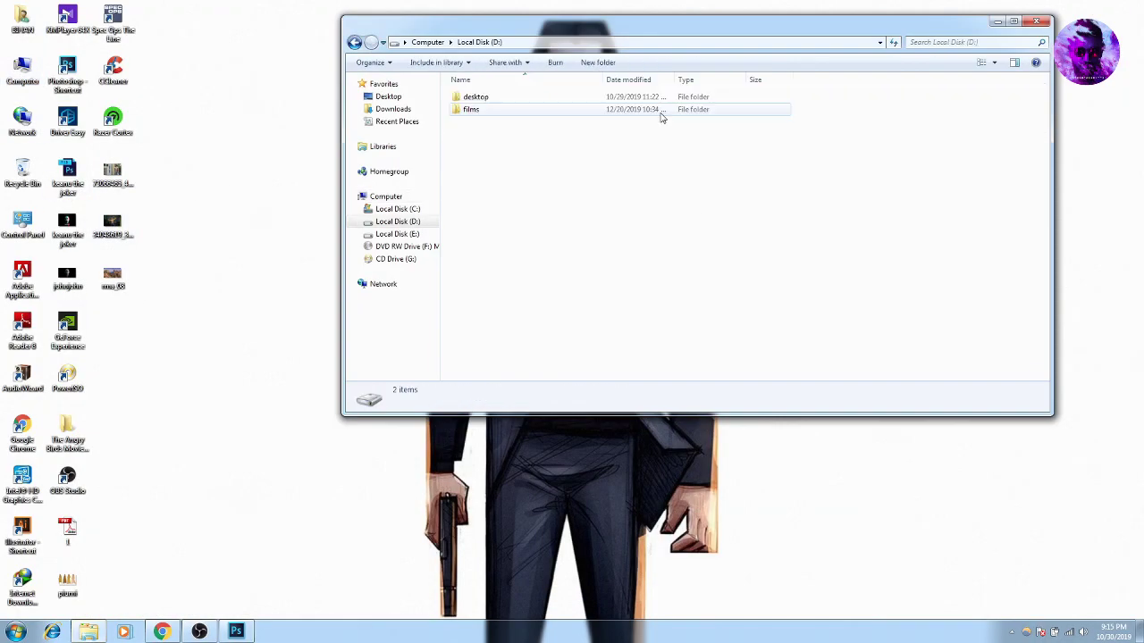
Drag a smoke cloud image from the background folder into the poster
double_click(476, 97)
left_click(421, 402)
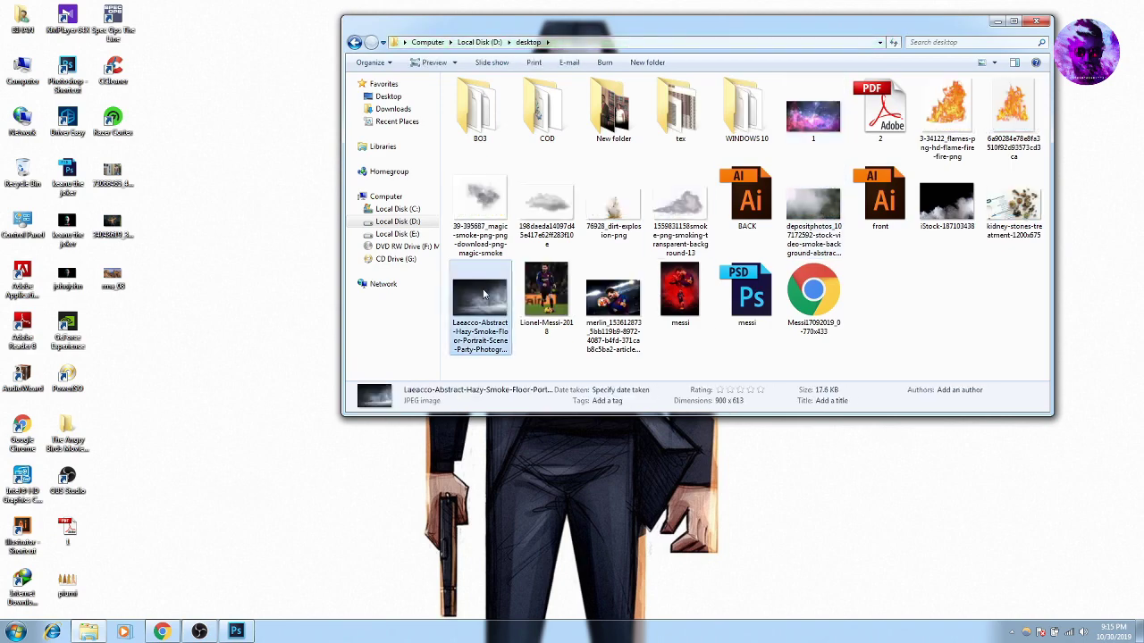
mouse_move(740, 370)
left_mouse_down()
mouse_move(666, 235)
mouse_move(702, 84)
left_mouse_up()
Put the smoke behind the figures and mute the flexing man with Color Balance and Hue/Saturation
key("Return")
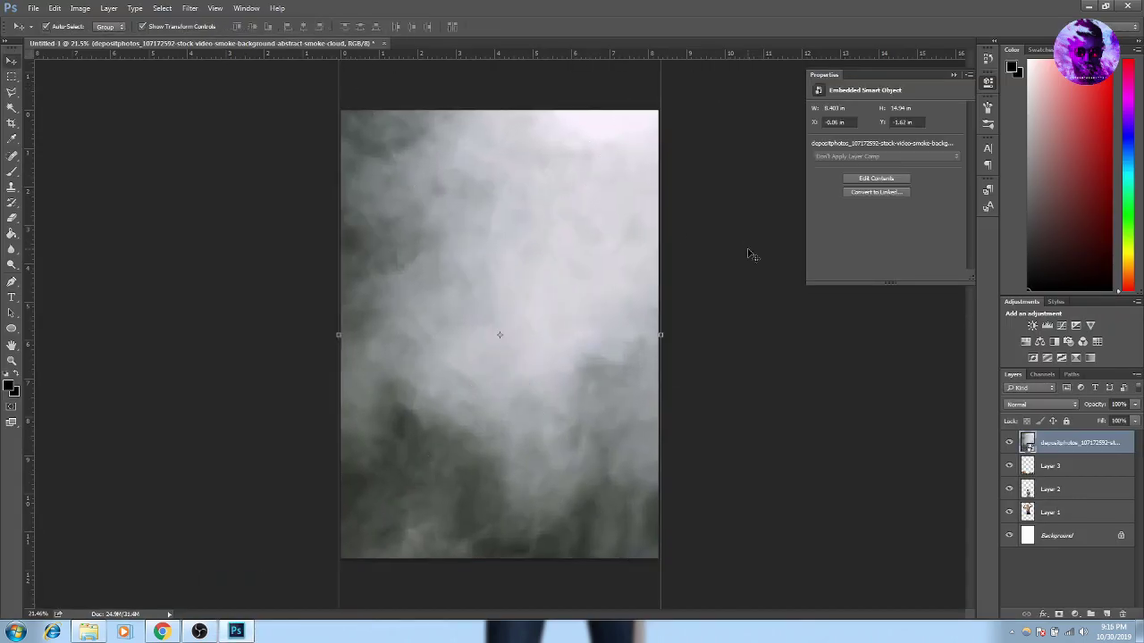
key("ctrl+bracketleft")
key("ctrl+bracketleft")
key("ctrl+bracketleft")
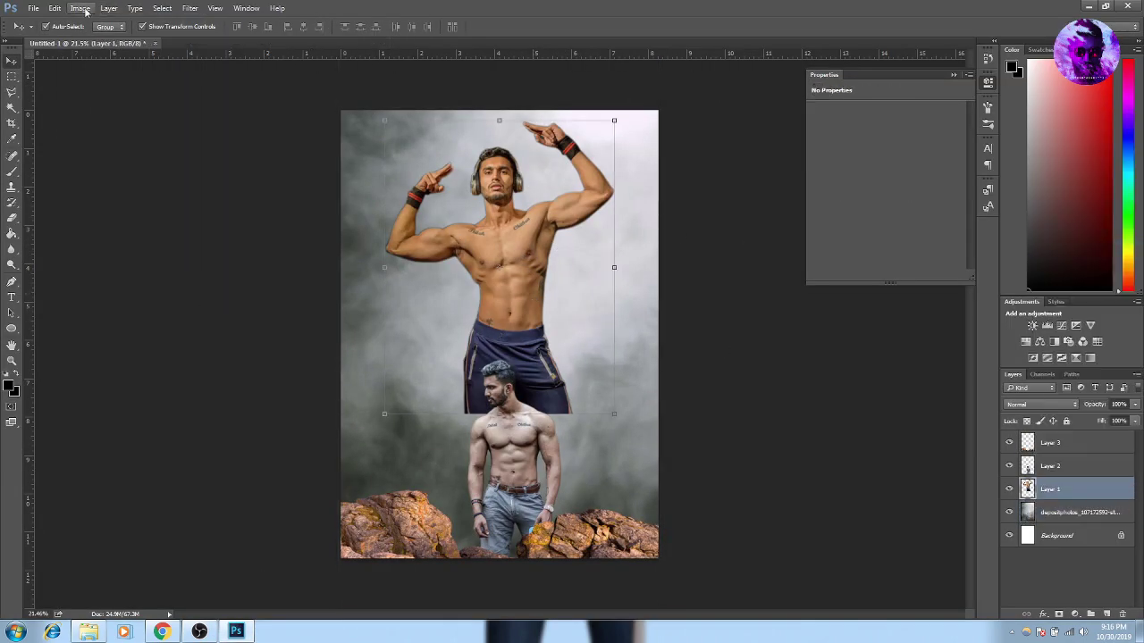
left_click(352, 167)
left_click(79, 8)
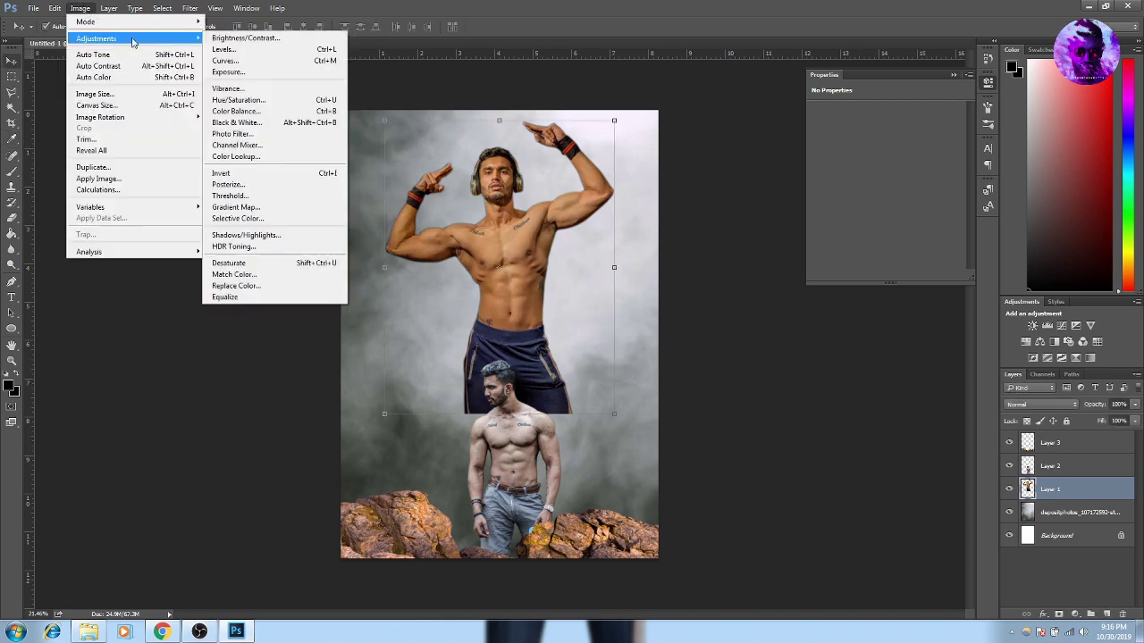
left_click(268, 111)
key("Return")
key("ctrl+u")
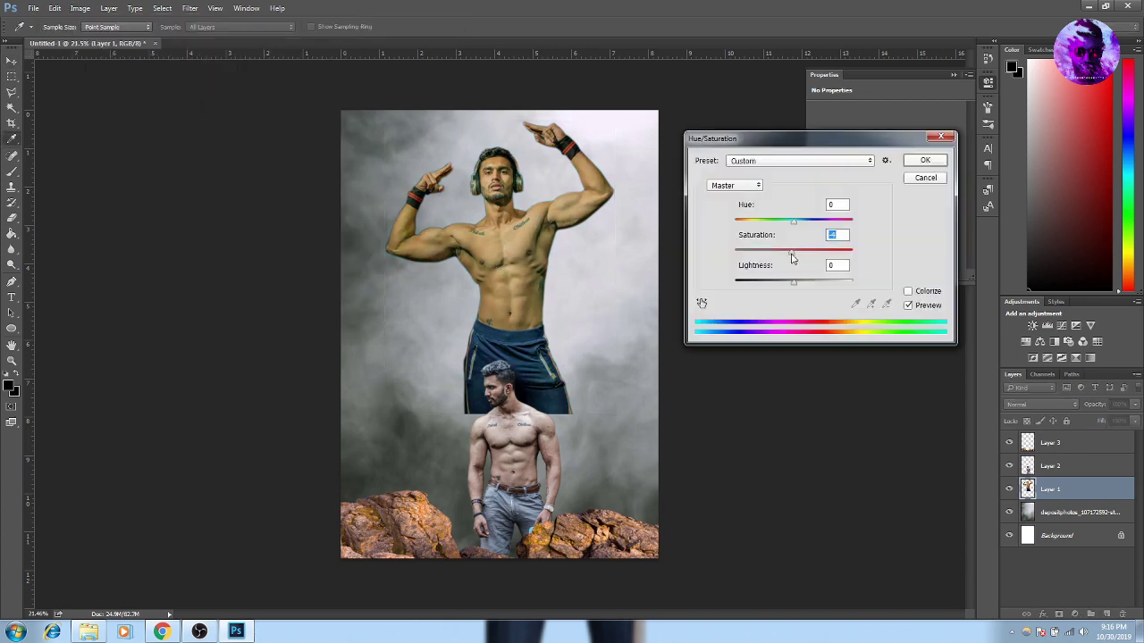
key("Return")
Mask the flexing man's layer and erase his lower body with a 1400 px soft brush
key("v")
left_click(1058, 615)
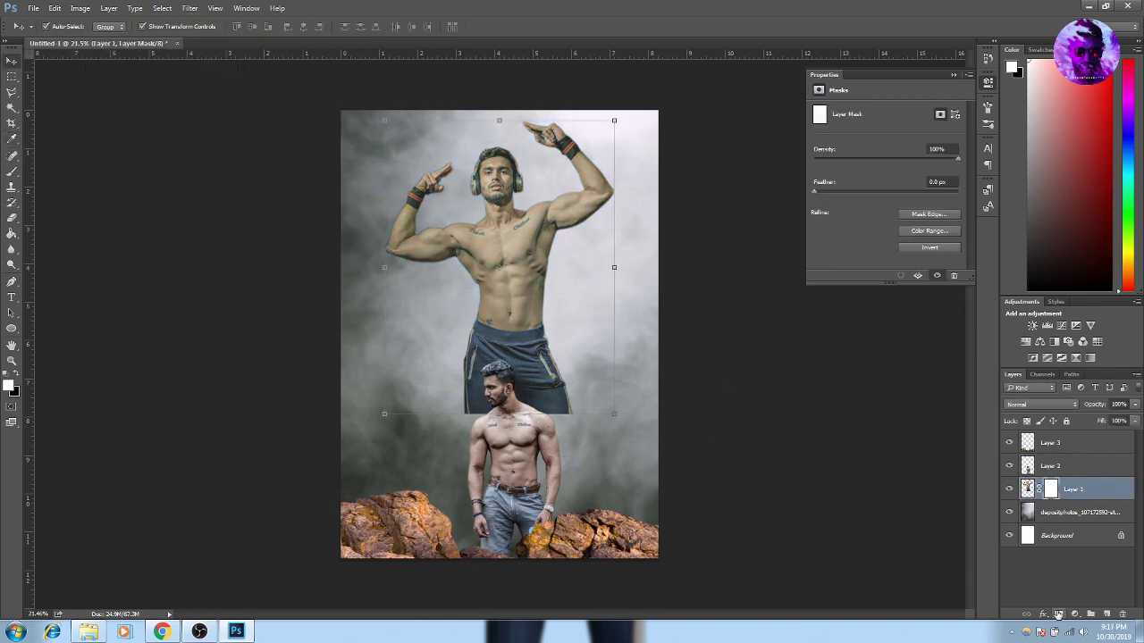
right_click(71, 120)
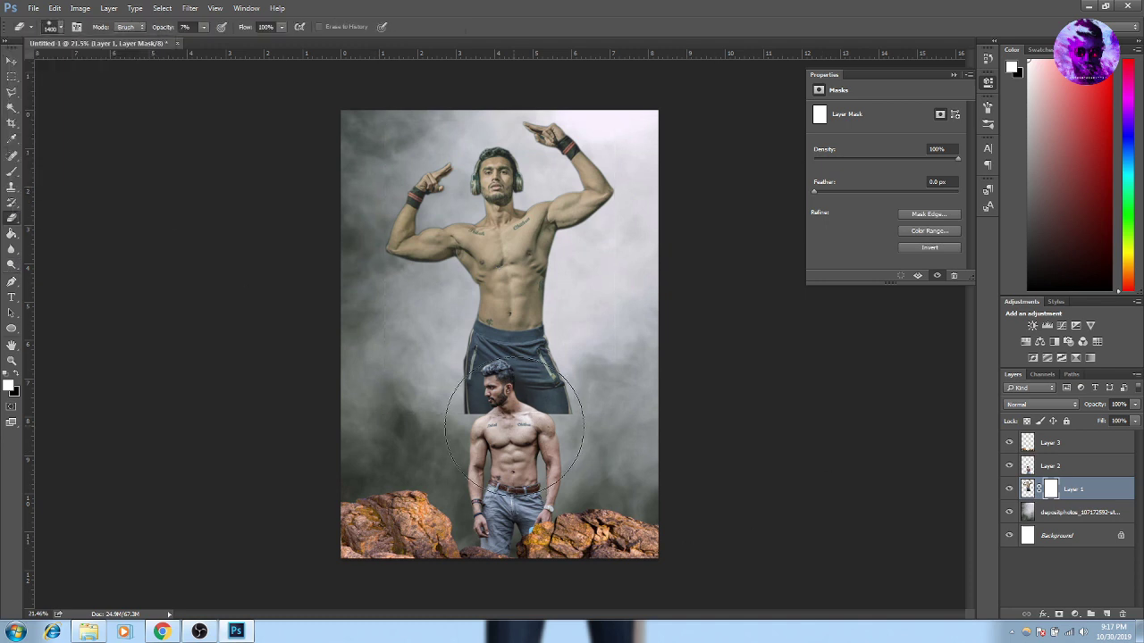
mouse_move(474, 428)
left_mouse_down()
mouse_move(402, 307)
mouse_move(590, 286)
left_mouse_up()
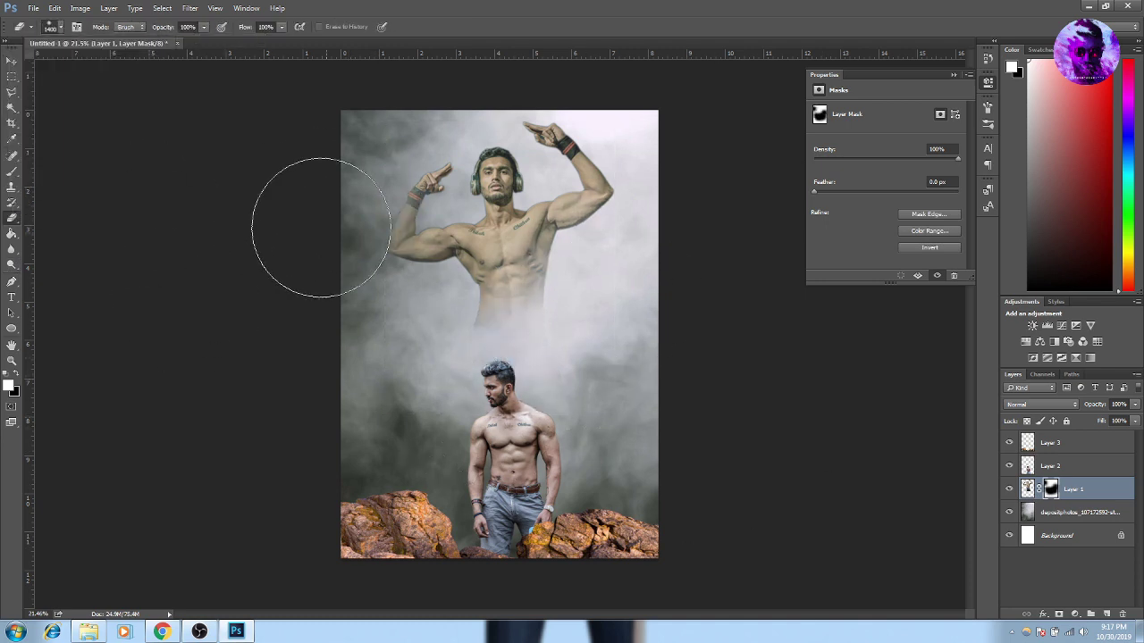
Scale the flexing man to about 147% across the top and nudge the standing man down
key("v")
key("ctrl+t")
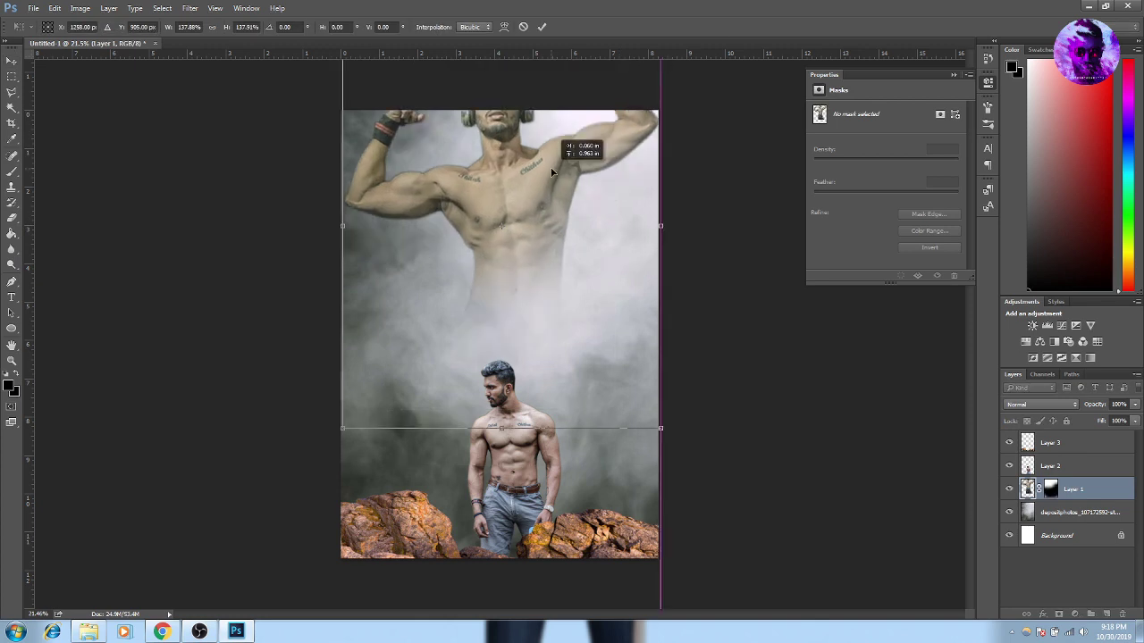
left_click_drag(532, 267, 512, 210)
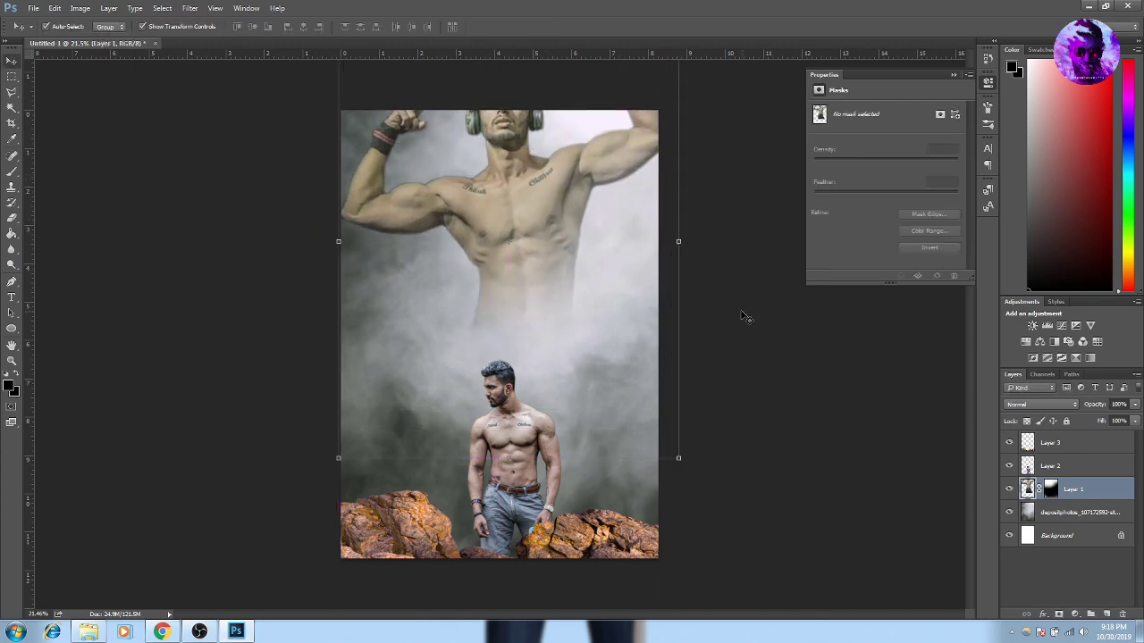
key("Return")
left_click_drag(514, 420, 514, 424)
Select the standing man's layer and bring up the Image adjustments menu
left_click(745, 337)
left_click(643, 411)
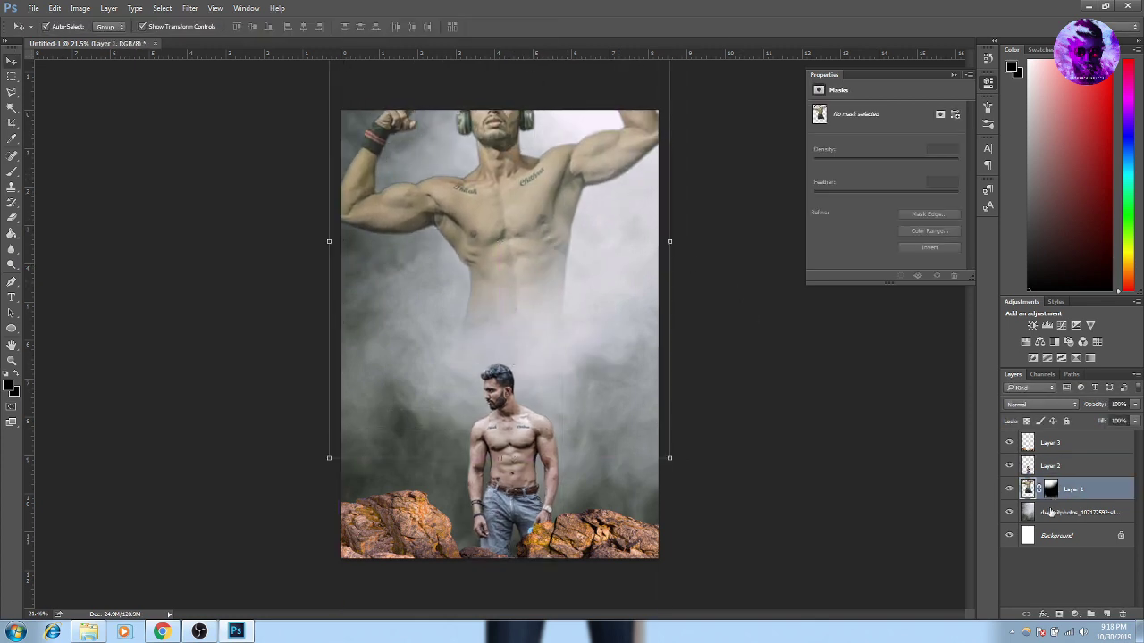
left_click(718, 475)
left_click(80, 8)
left_click(235, 111)
Paint black into the bottom-left corner on Layer 4 with a large soft brush
key("Escape")
left_click(79, 8)
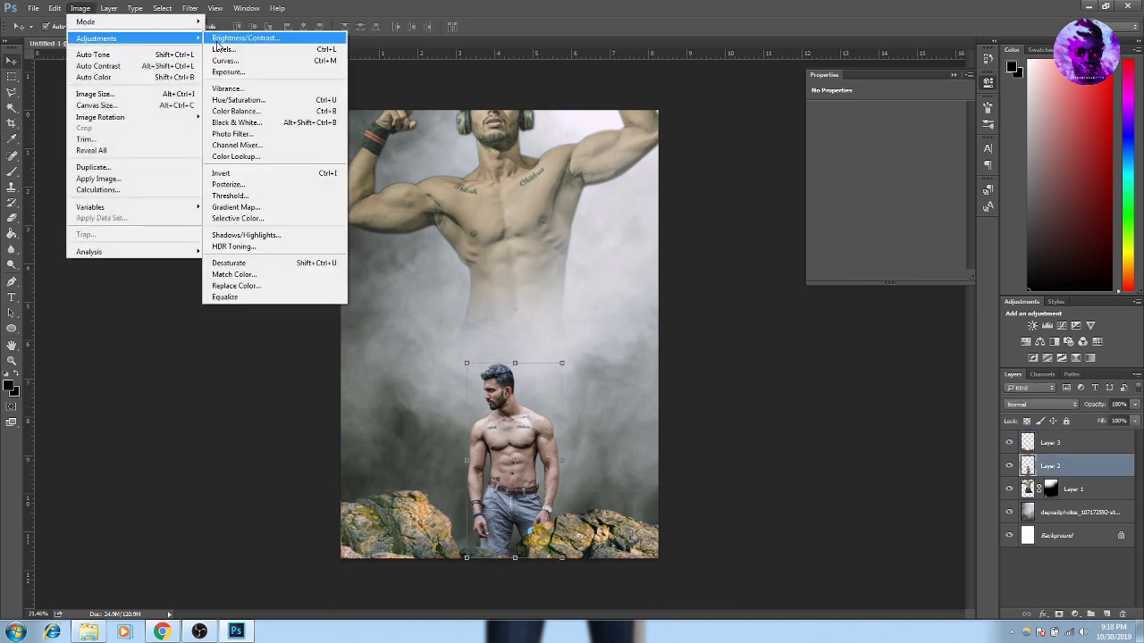
left_click(244, 373)
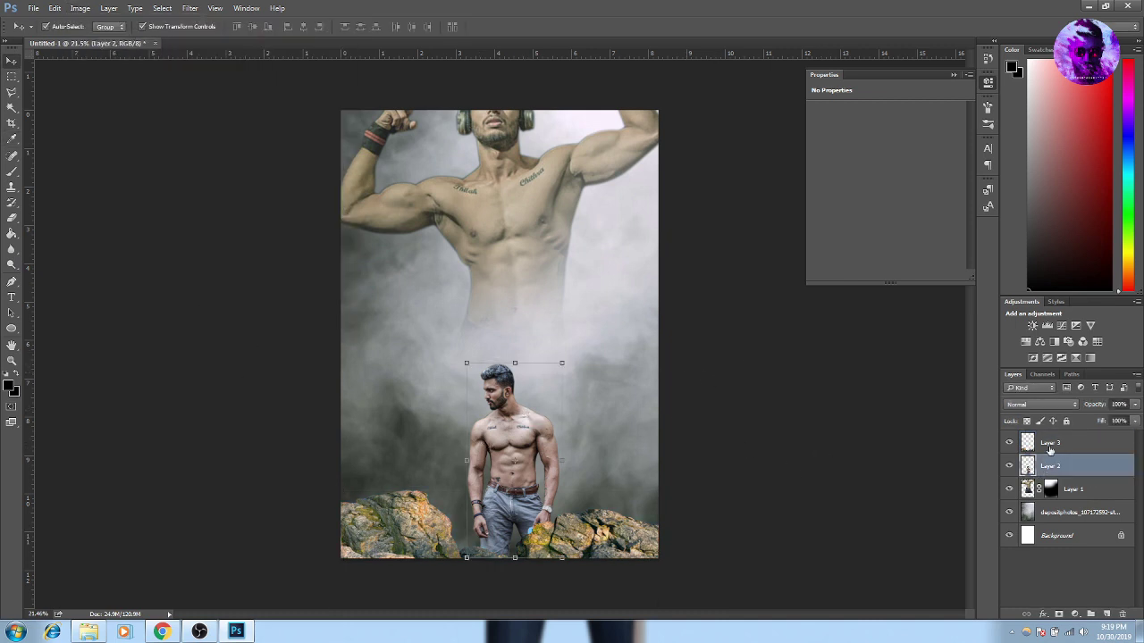
left_click(10, 173)
left_click(49, 27)
left_click_drag(345, 530, 381, 563)
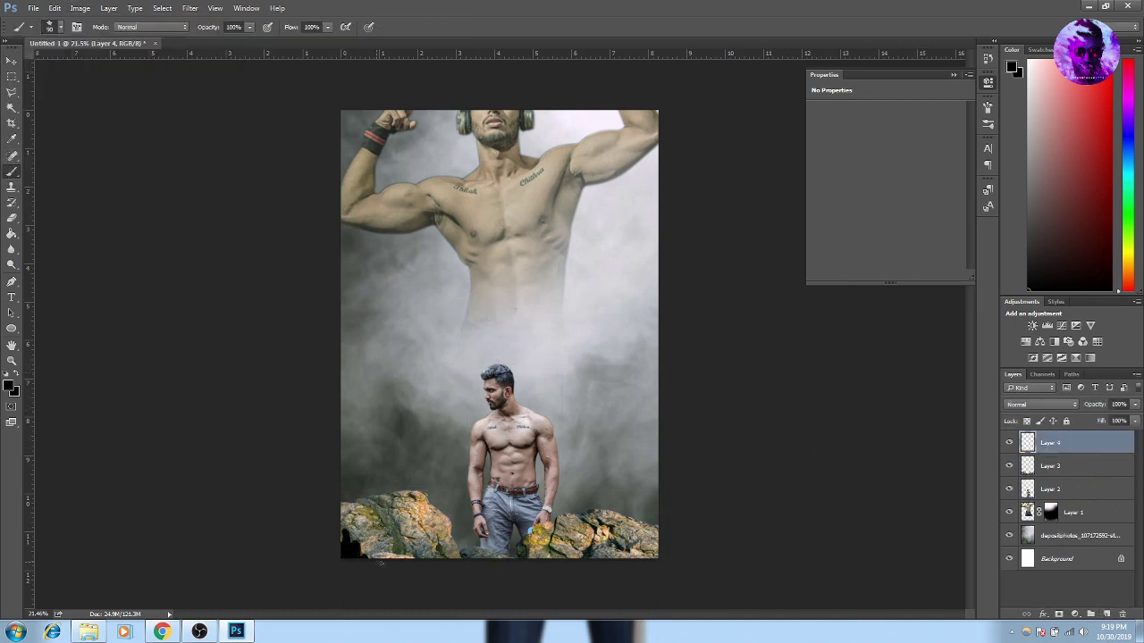
Darken the rocks and all canvas edges in black with a 1500 px brush
key("]")
key("]")
key("]")
left_click_drag(651, 587, 425, 518)
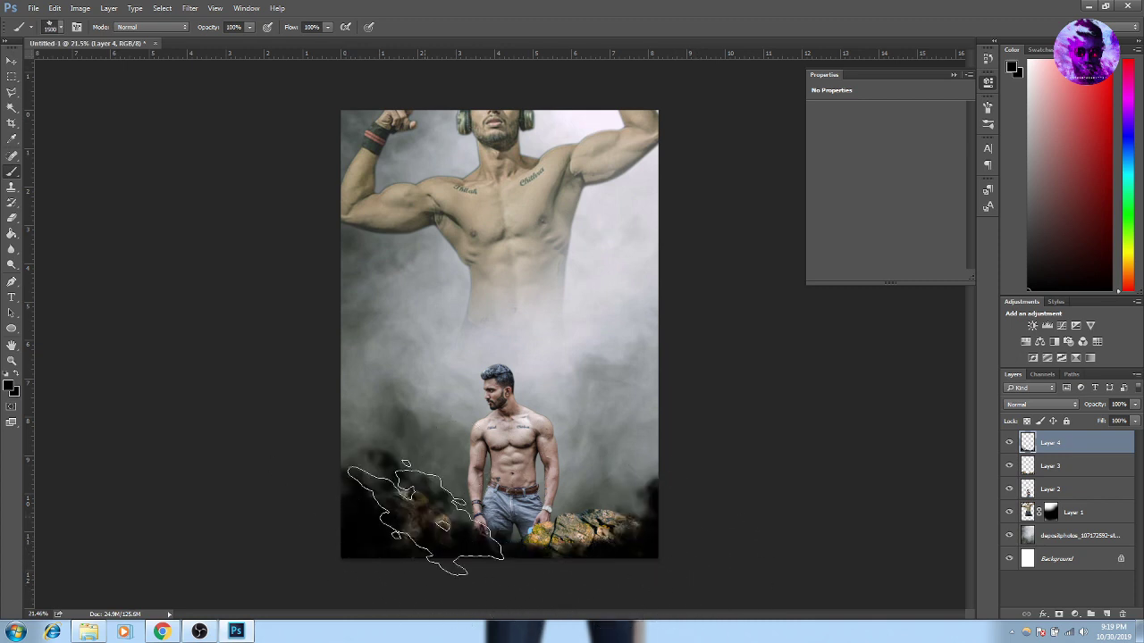
mouse_move(318, 197)
left_mouse_down()
mouse_move(677, 153)
mouse_move(688, 511)
left_mouse_up()
key("v")
left_click_drag(480, 215, 480, 257)
key("ctrl+alt+z")
key("ctrl+alt+z")
key("b")
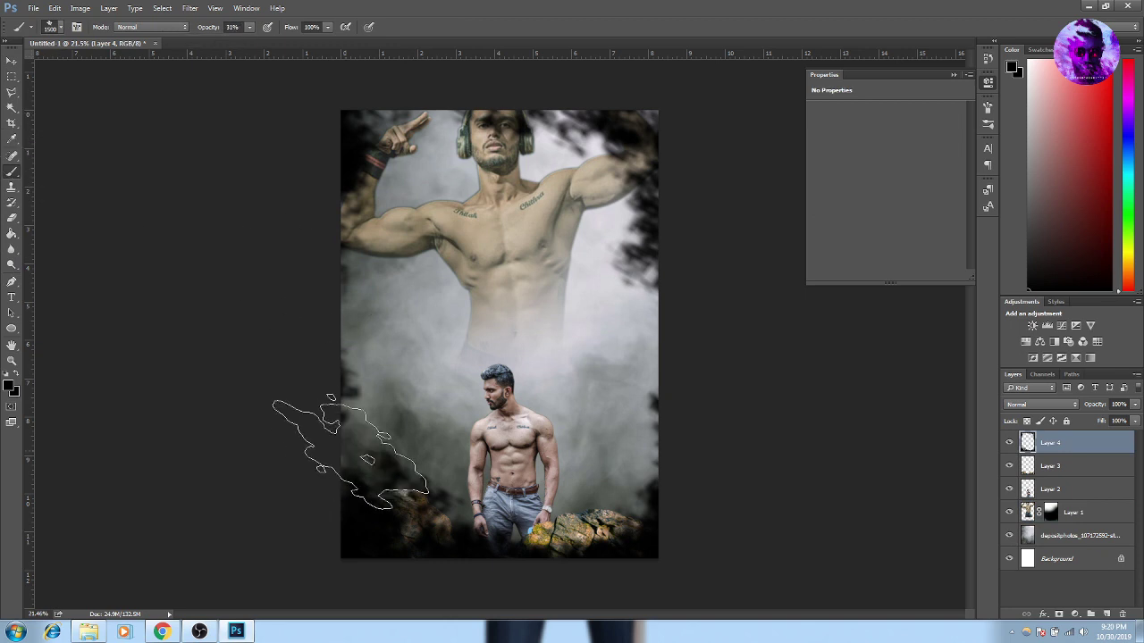
mouse_move(350, 451)
left_mouse_down()
mouse_move(613, 574)
mouse_move(727, 421)
mouse_move(702, 306)
mouse_move(351, 157)
mouse_move(303, 371)
left_mouse_up()
left_click(10, 386)
Brighten the smoke with a white 1200 px brush, then bring up Gaussian Blur settings
left_click(572, 158)
key("Return")
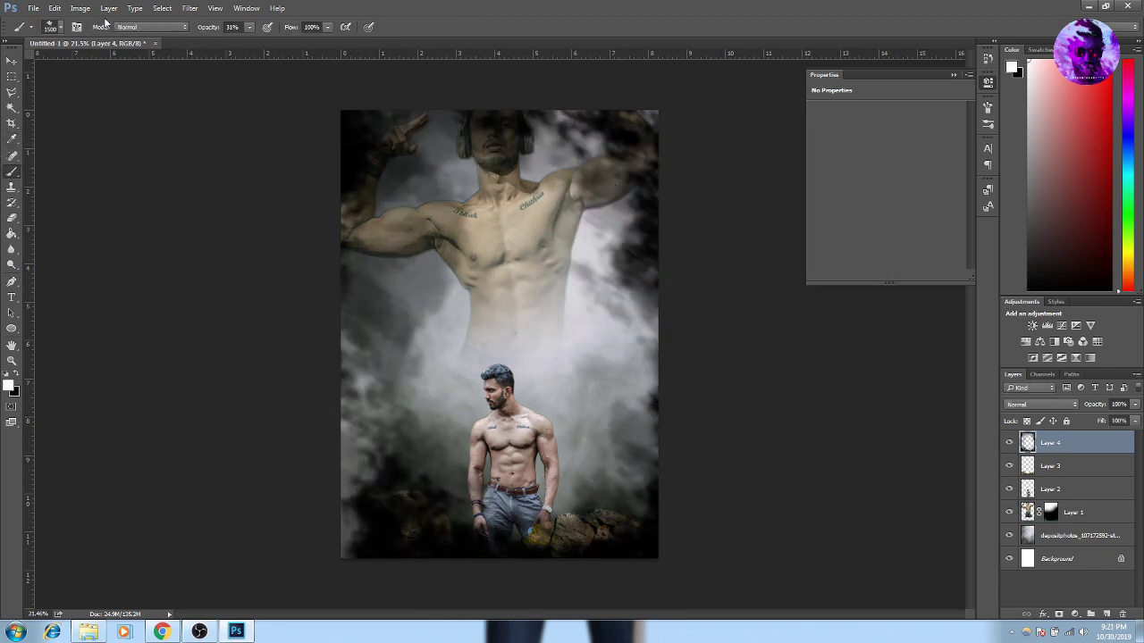
left_click(59, 27)
left_click(134, 121)
mouse_move(358, 444)
left_mouse_down()
mouse_move(581, 429)
mouse_move(375, 170)
left_mouse_up()
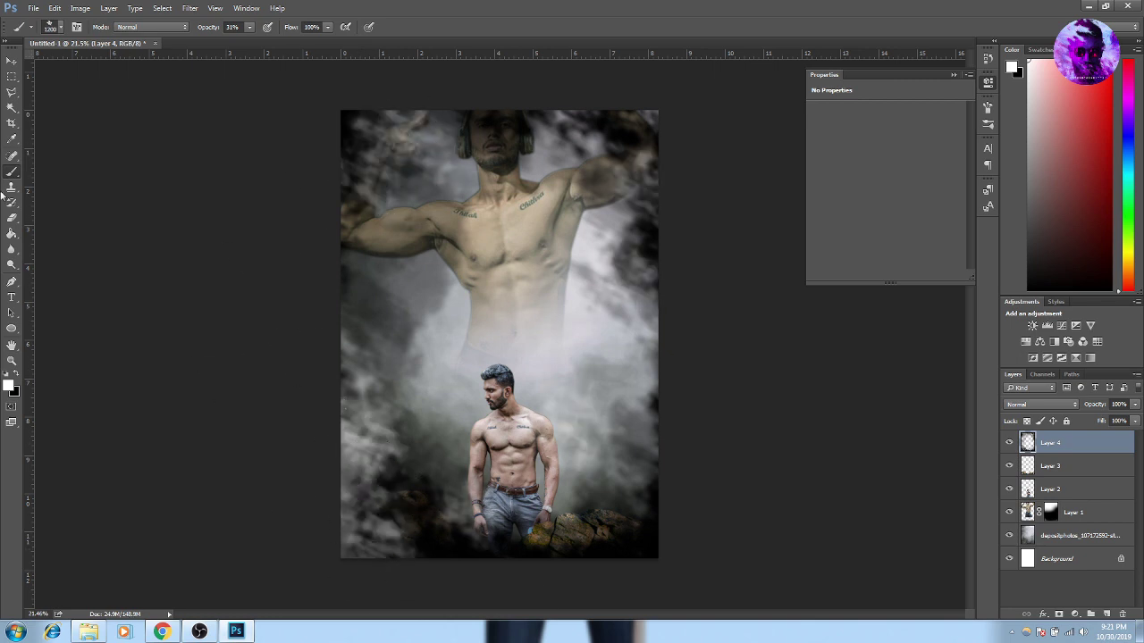
left_click(190, 8)
left_click(393, 207)
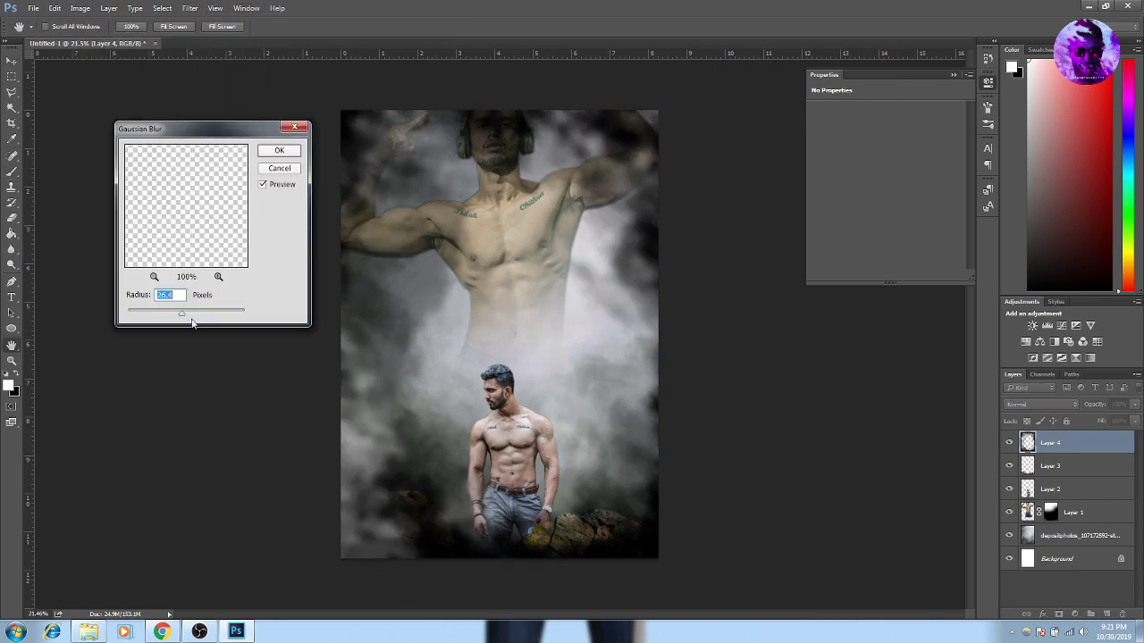
Apply the blur to the painted smoke layer and try blend modes on Layer 4
key("Return")
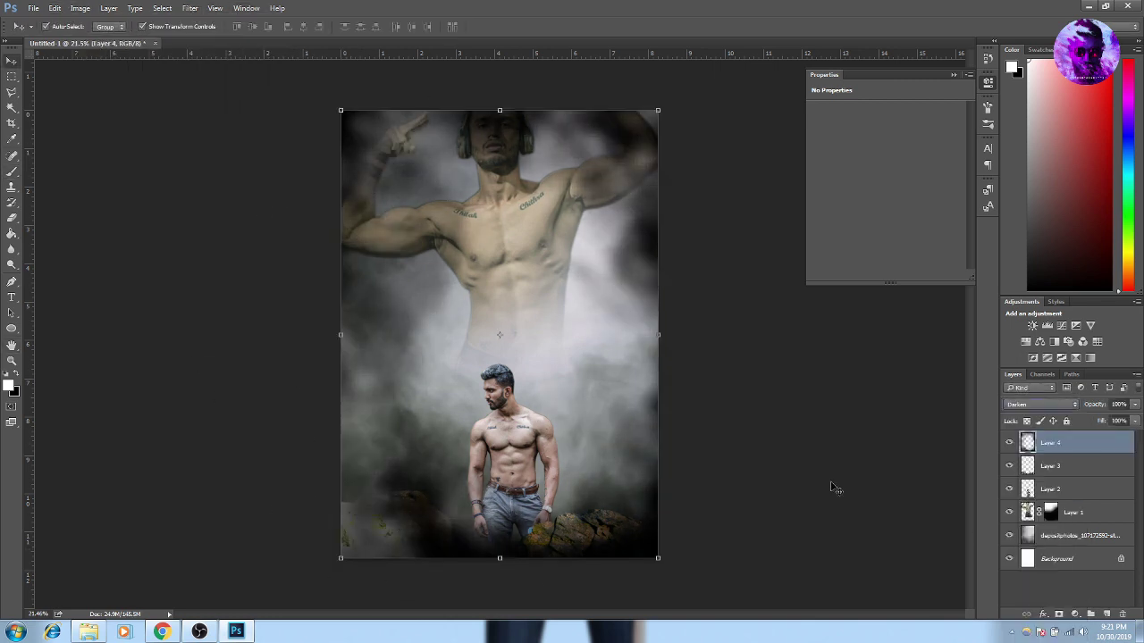
key("shift+minus")
key("shift+minus")
key("shift+minus")
key("shift+minus")
key("shift+minus")
key("shift+minus")
key("shift+minus")
key("shift+minus")
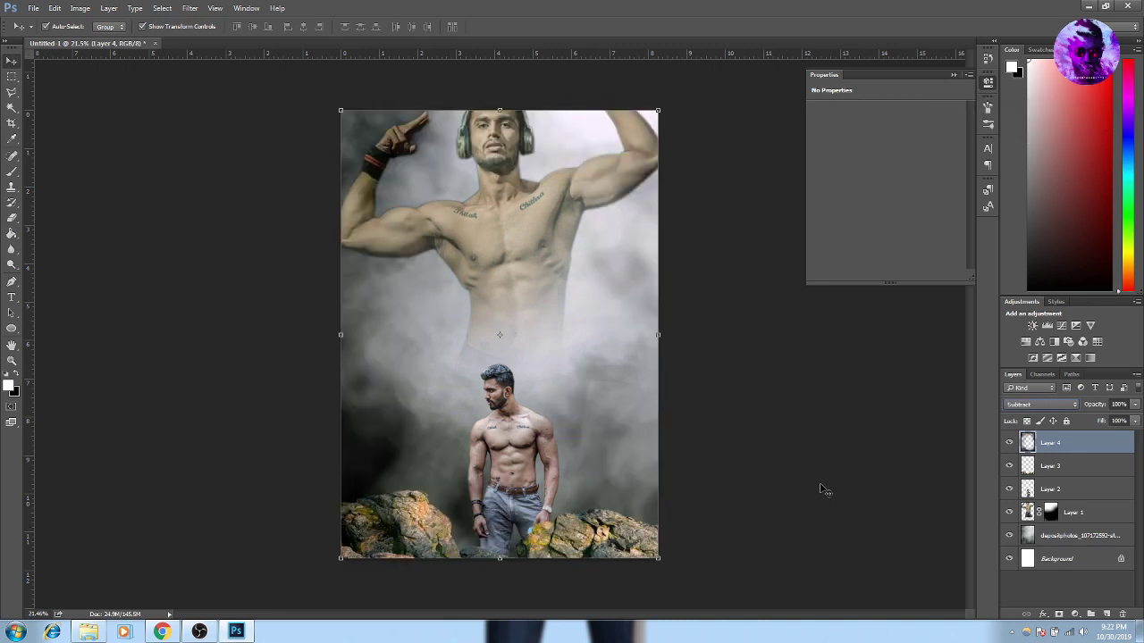
left_click(746, 416)
Enlarge the flexing man on Layer 1 across the top and move him up
left_click(500, 223)
key("ctrl+t")
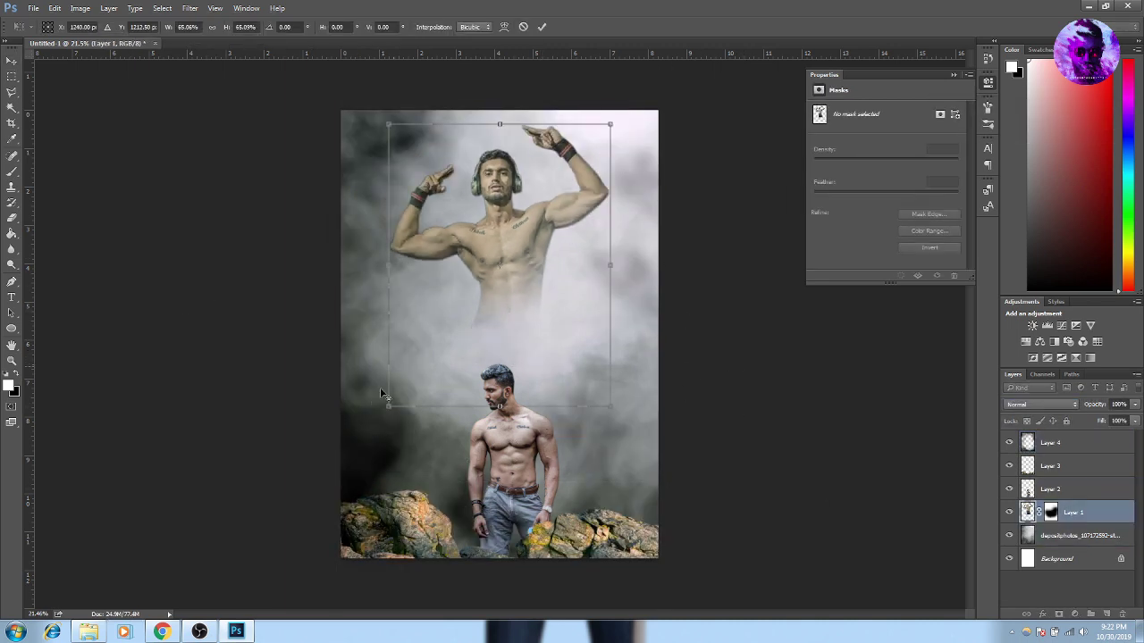
mouse_move(658, 111)
left_mouse_down()
mouse_move(640, 94)
mouse_move(660, 90)
left_mouse_up()
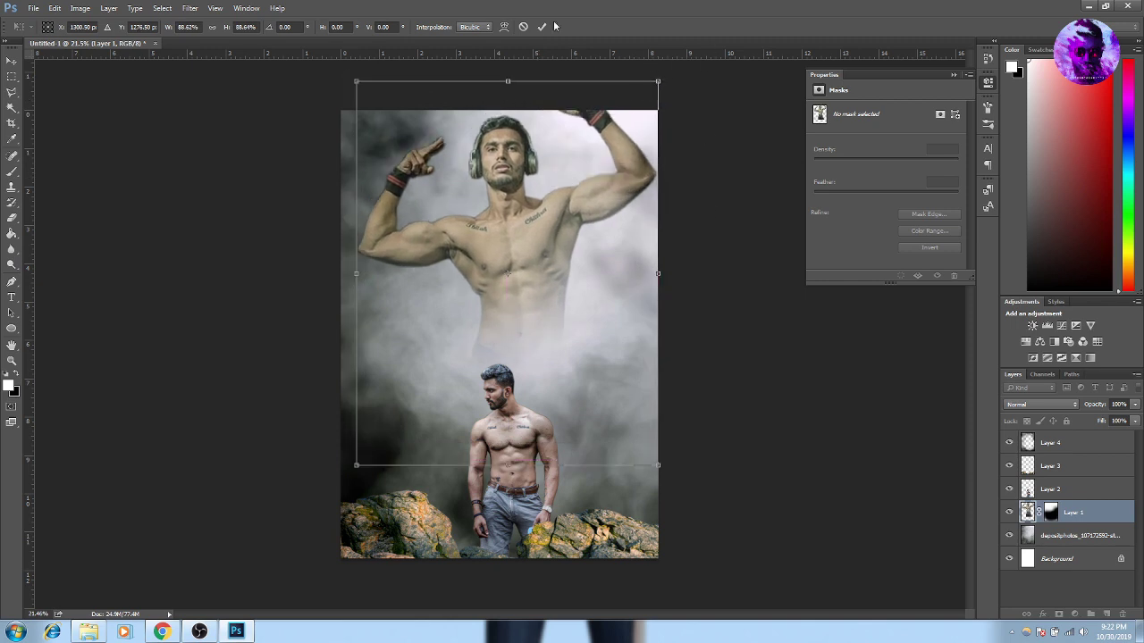
key("Return")
left_click_drag(506, 322, 499, 263)
Duplicate Layer 1 as Layer 1 copy and reposition the copy
left_click(1050, 512)
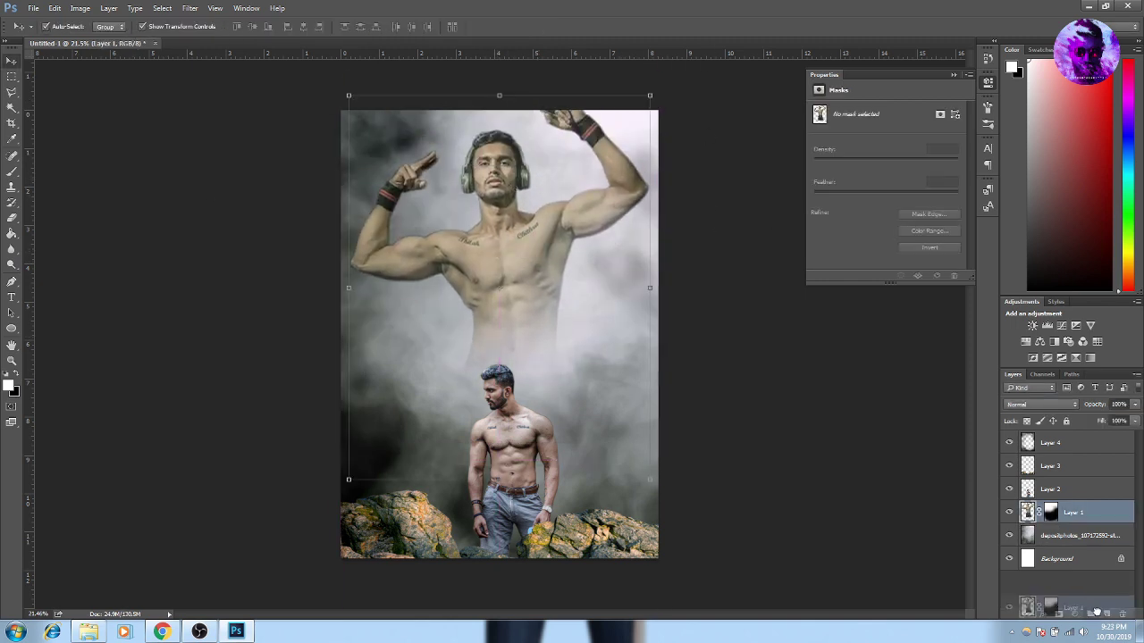
key("ctrl+j")
key("ctrl+t")
left_click_drag(1032, 535, 1050, 535)
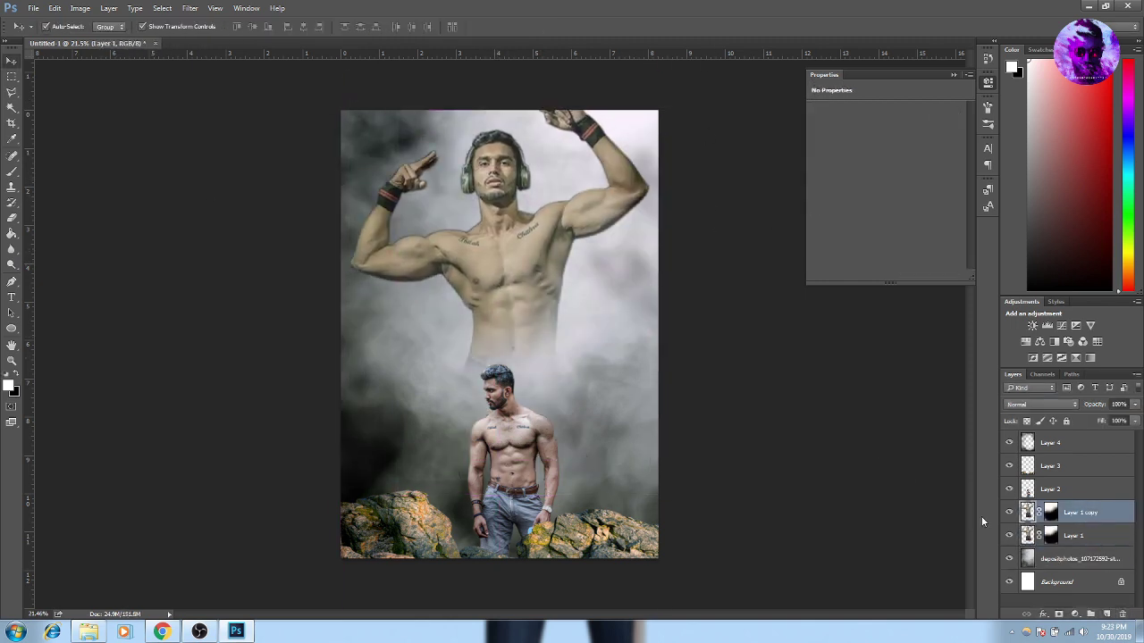
left_click_drag(501, 244, 513, 273)
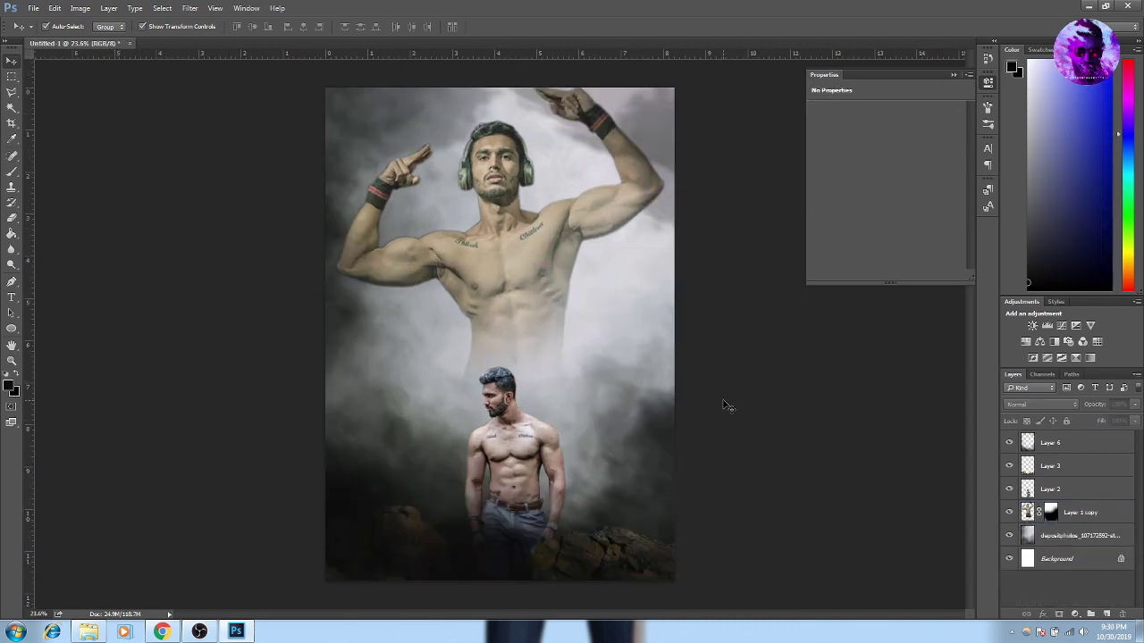
Bring the raised arm into view and select Layer 1 copy
scroll(473, 157, "up", 5)
left_click_drag(444, 171, 429, 249)
left_click(429, 249, "ctrl")
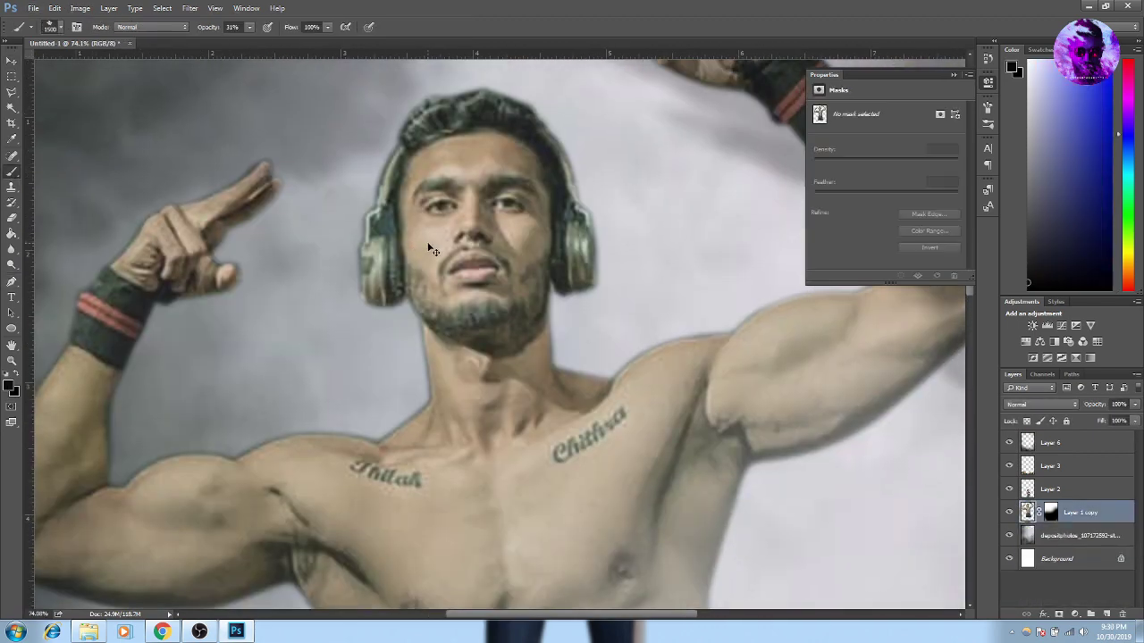
scroll(402, 357, "down", 2)
scroll(223, 268, "left", 3)
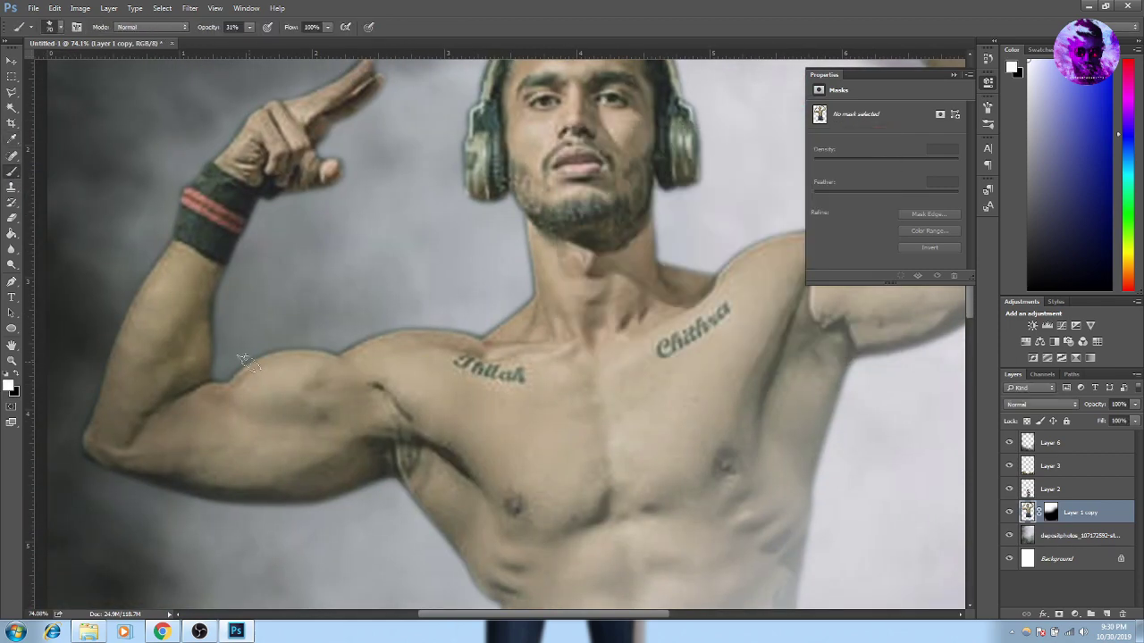
At 100% brush opacity, paint white highlights beside the face, along the neck and jaw
key("0")
scroll(45, 249, "up", 2)
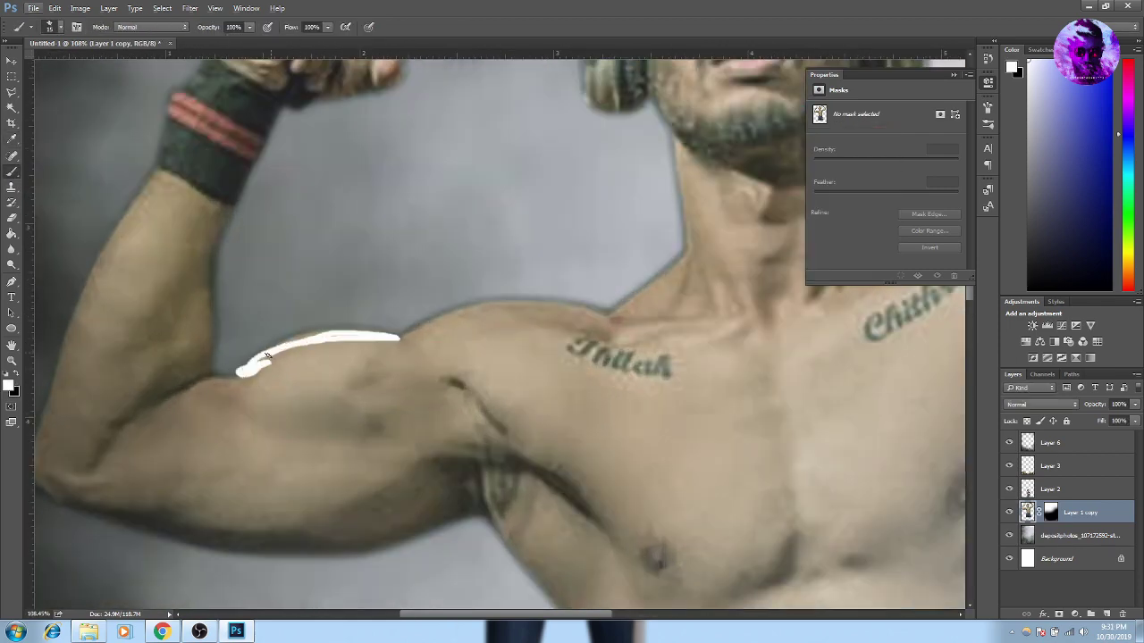
scroll(679, 265, "down", 1)
scroll(536, 286, "up", 2)
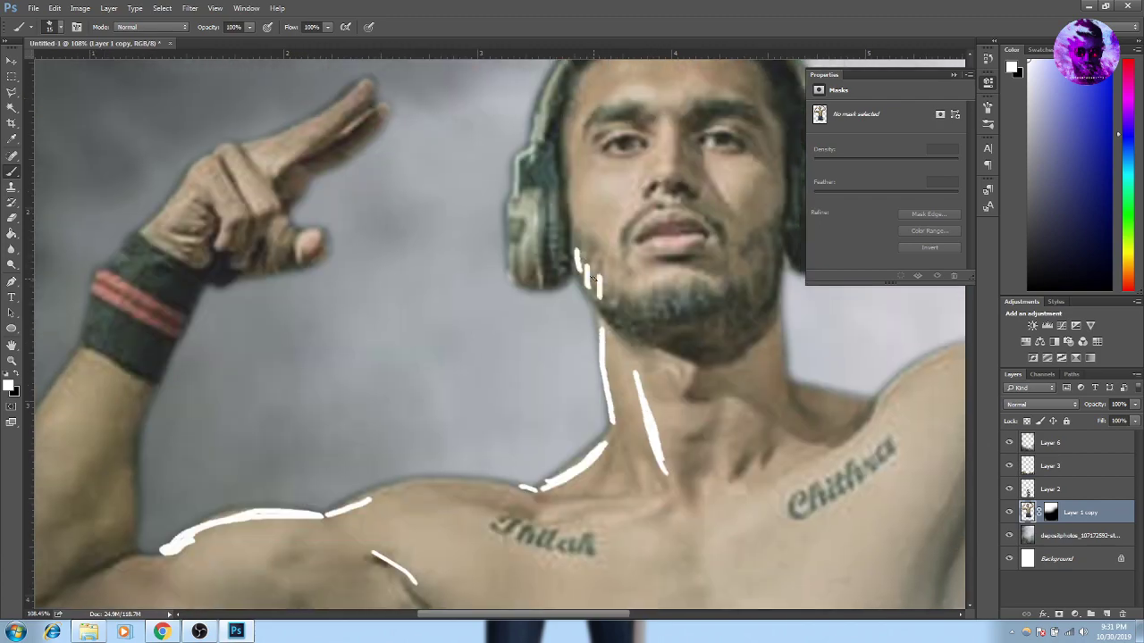
scroll(420, 310, "down", 5)
scroll(513, 454, "down", 2)
left_click_drag(517, 347, 510, 474)
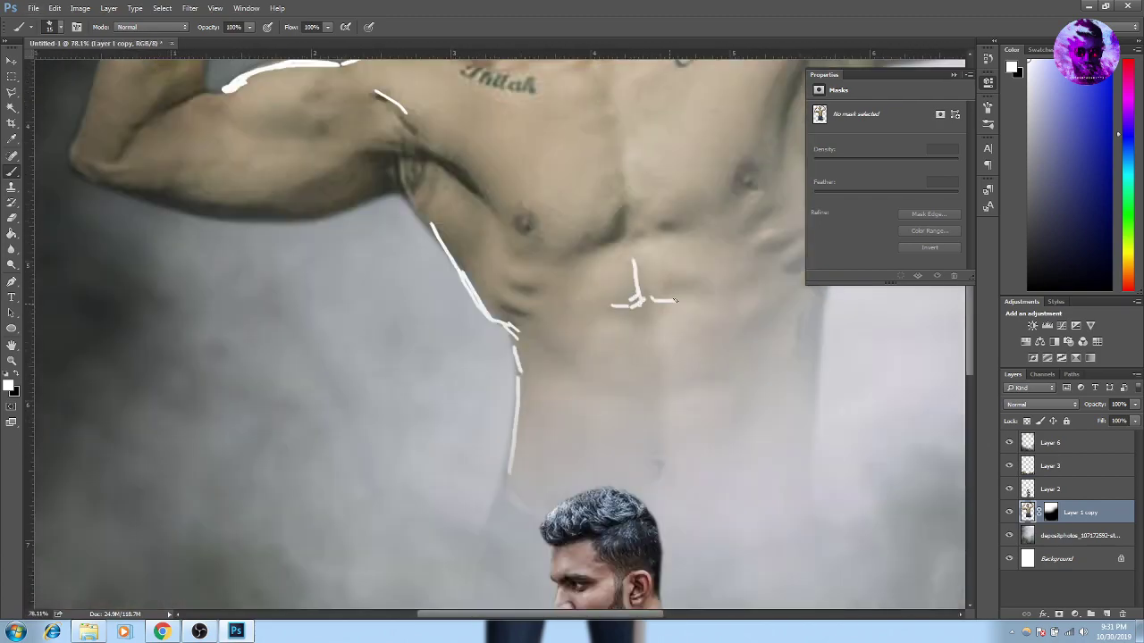
scroll(676, 300, "down", 5)
scroll(572, 179, "up", 7)
left_click_drag(568, 183, 513, 330)
left_click_drag(684, 273, 684, 306)
mouse_move(617, 323)
left_mouse_down()
mouse_move(615, 337)
mouse_move(713, 356)
mouse_move(701, 273)
left_mouse_up()
Cancel Brightness/Contrast without changes and nudge the flexing man up and left
scroll(615, 338, "down", 5)
scroll(644, 324, "down", 3)
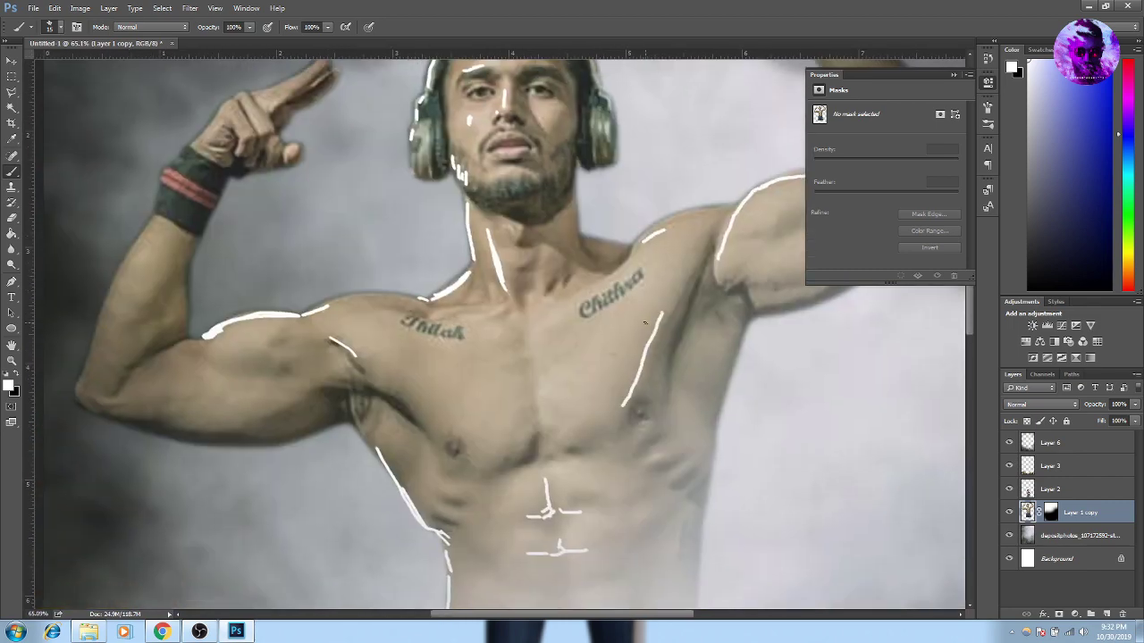
scroll(658, 323, "down", 4)
left_click(80, 8)
left_click(259, 42)
left_click(358, 184)
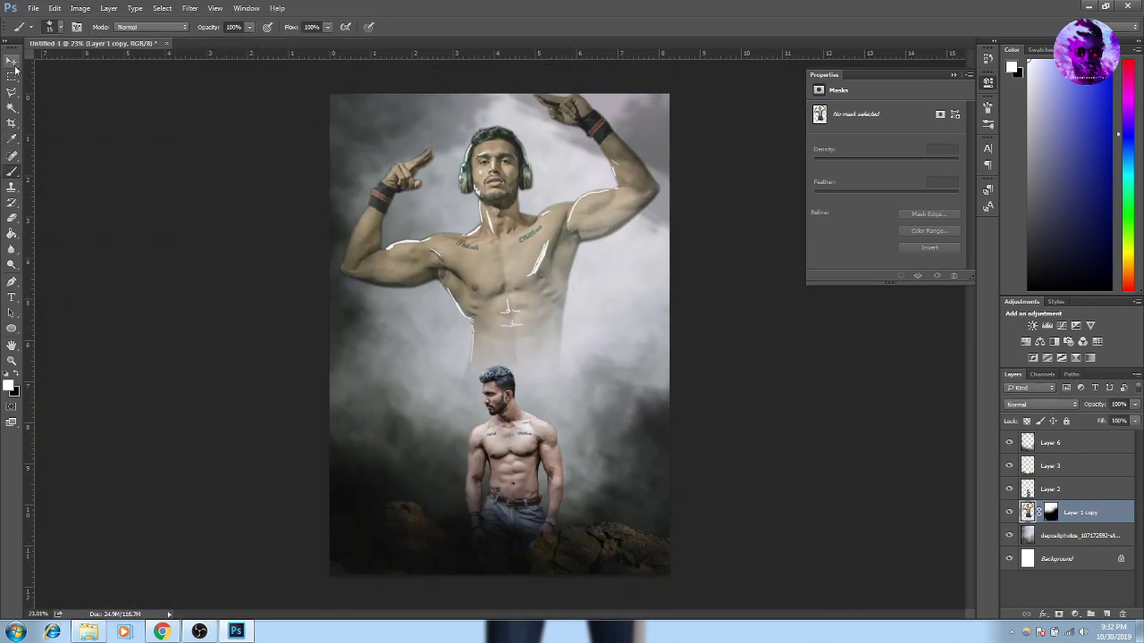
key("v")
left_click_drag(570, 298, 539, 266)
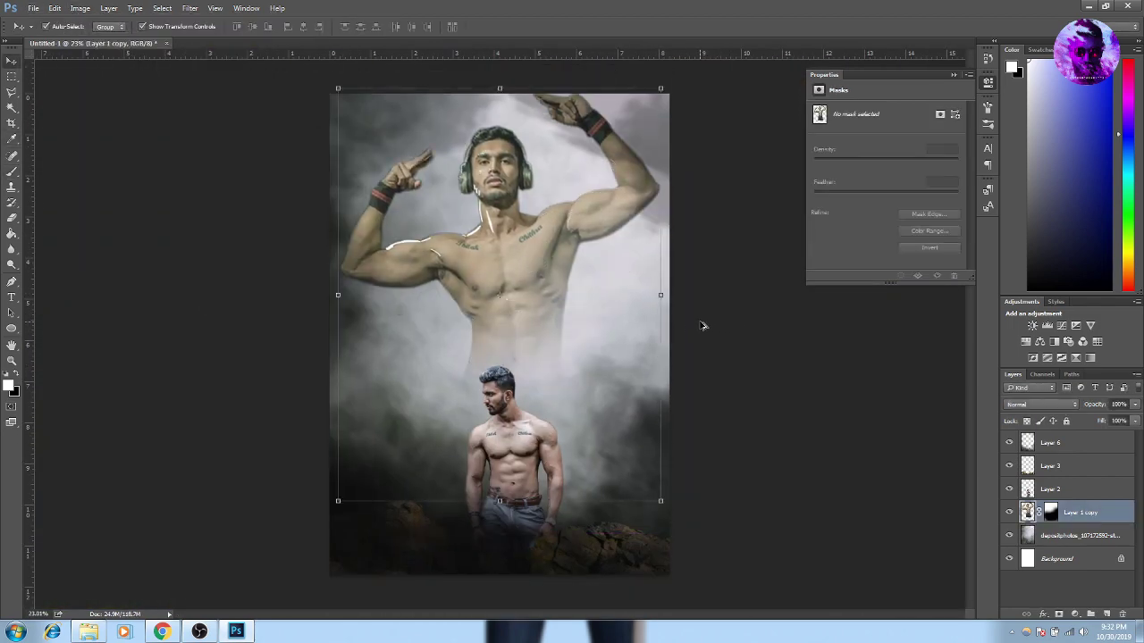
On a new Layer 7, paint white rim highlights along the neck, collarbone, chest, side and right bicep
key("ctrl+shift+alt+n")
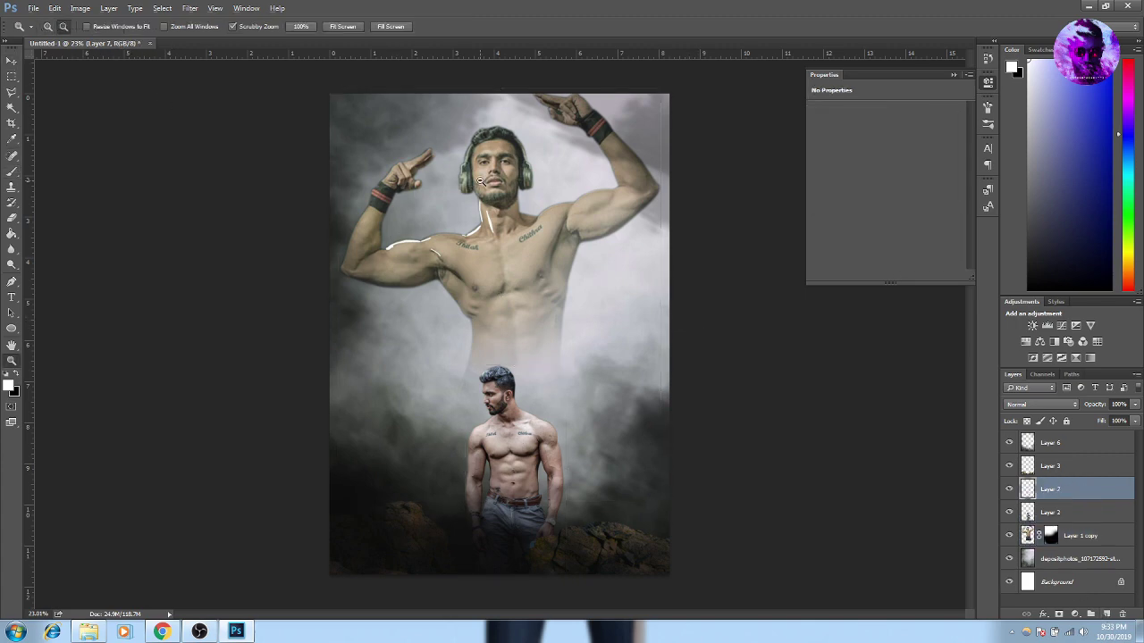
key("b")
scroll(481, 180, "up", 5)
scroll(491, 250, "up", 2)
scroll(506, 331, "up", 2)
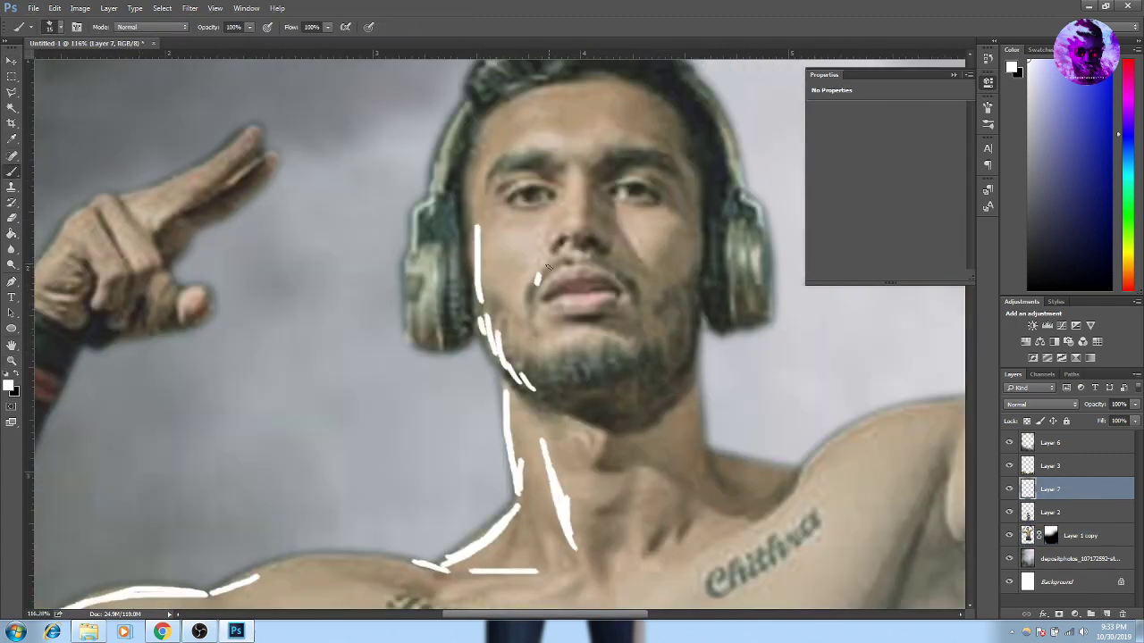
left_click_drag(643, 384, 653, 429)
left_click_drag(692, 358, 657, 509)
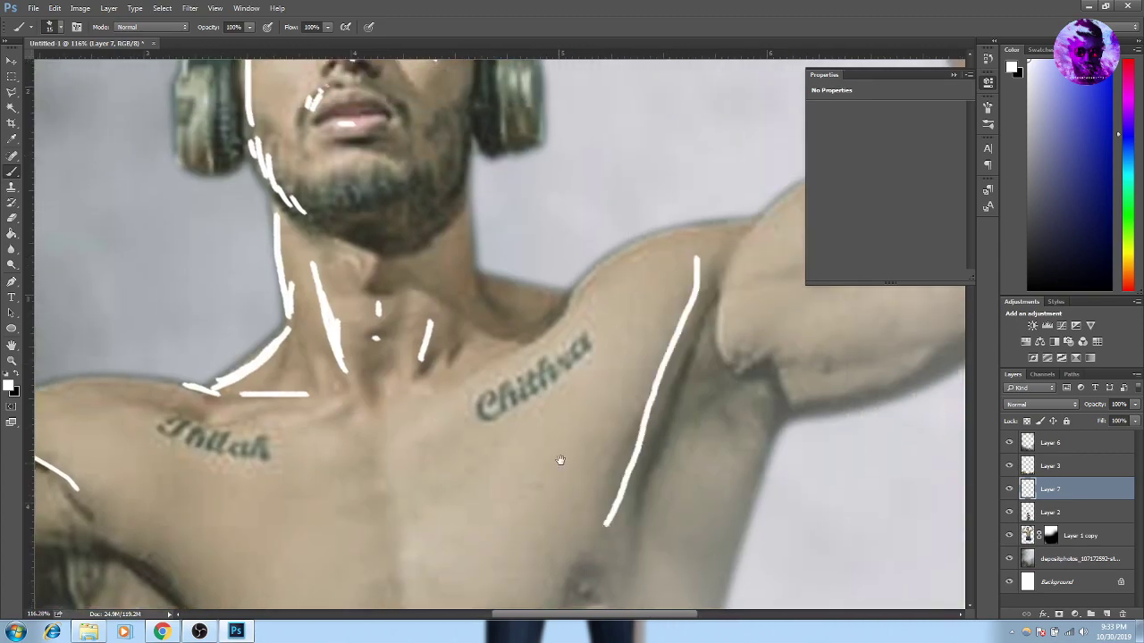
left_click_drag(704, 184, 574, 350)
left_click_drag(653, 281, 594, 344)
scroll(635, 294, "down", 5)
scroll(635, 293, "down", 1)
left_click_drag(669, 230, 687, 255)
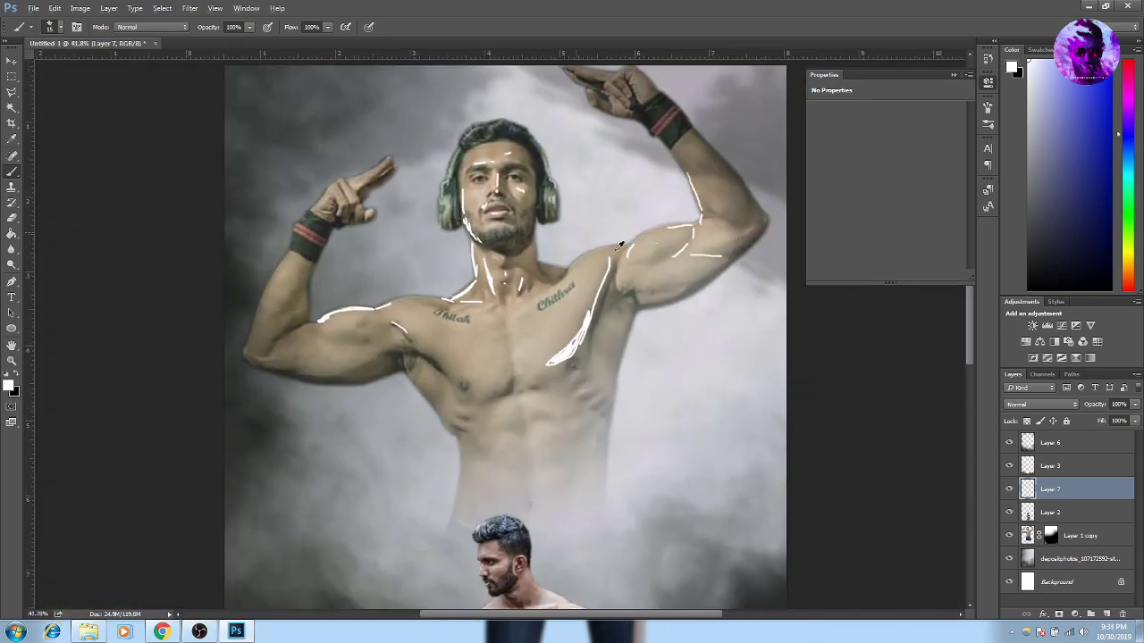
Add a white rim highlight along the left torso
scroll(619, 244, "up", 3)
scroll(268, 274, "left", 5)
scroll(268, 273, "down", 4)
scroll(465, 420, "up", 3)
left_click_drag(393, 374, 472, 461)
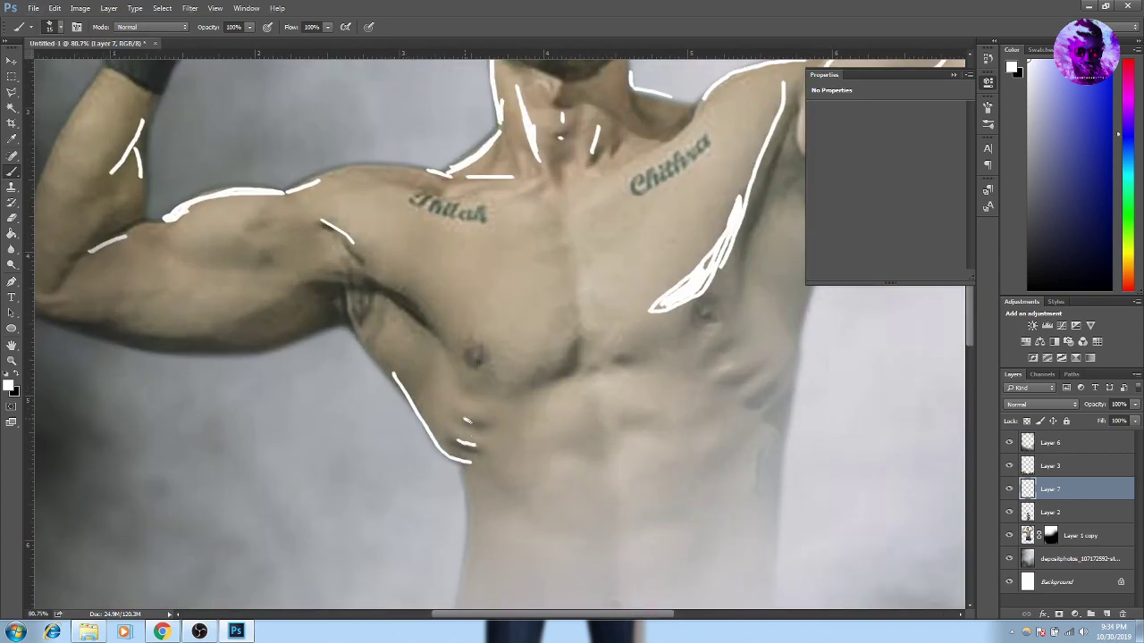
scroll(581, 434, "down", 3)
scroll(581, 434, "down", 3)
Soften the highlights with Gaussian Blur, then reselect Layer 1 copy
left_click(79, 9)
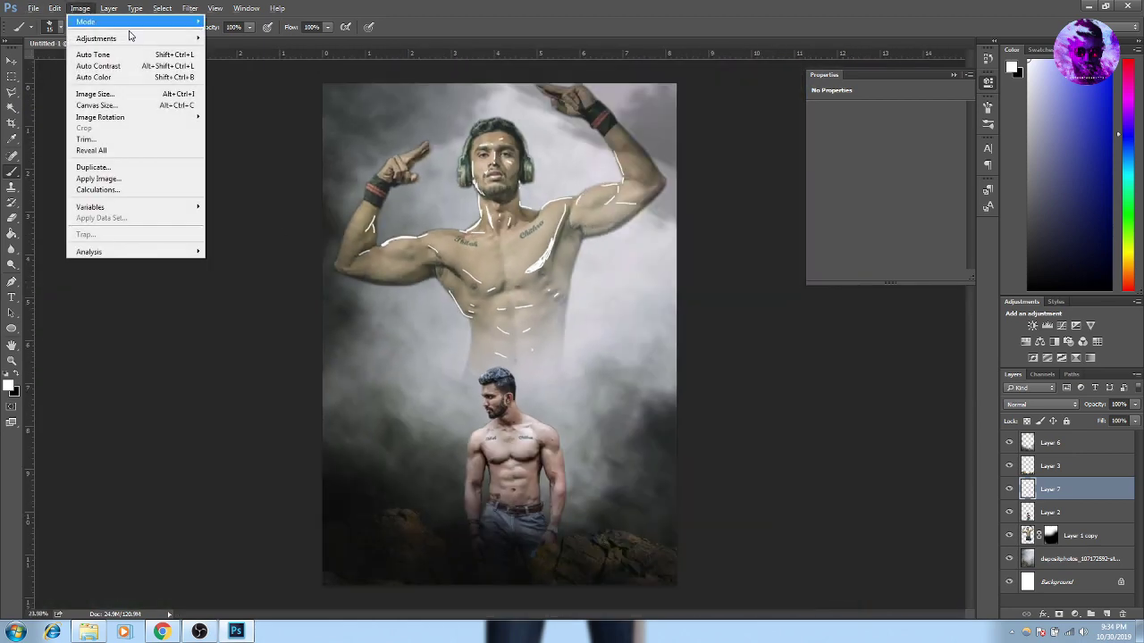
left_click(375, 173)
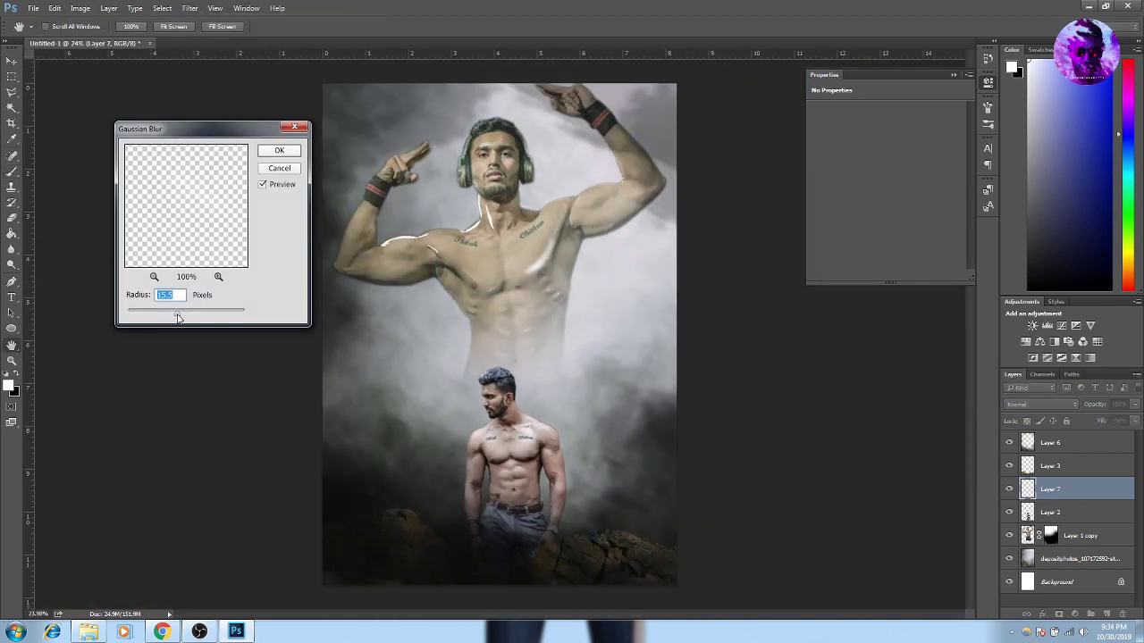
key("Return")
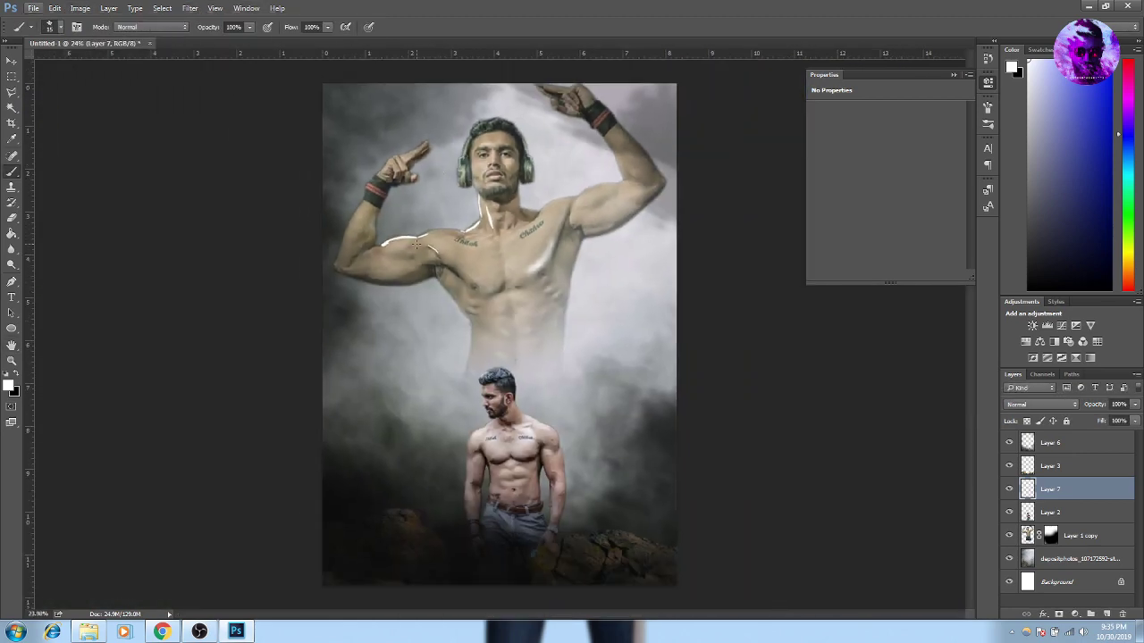
key("v")
left_click(1062, 533)
Paint white cloud over the lower torso on a new layer, then place a cloud image below Layer 1 copy
left_click(1105, 614, "ctrl")
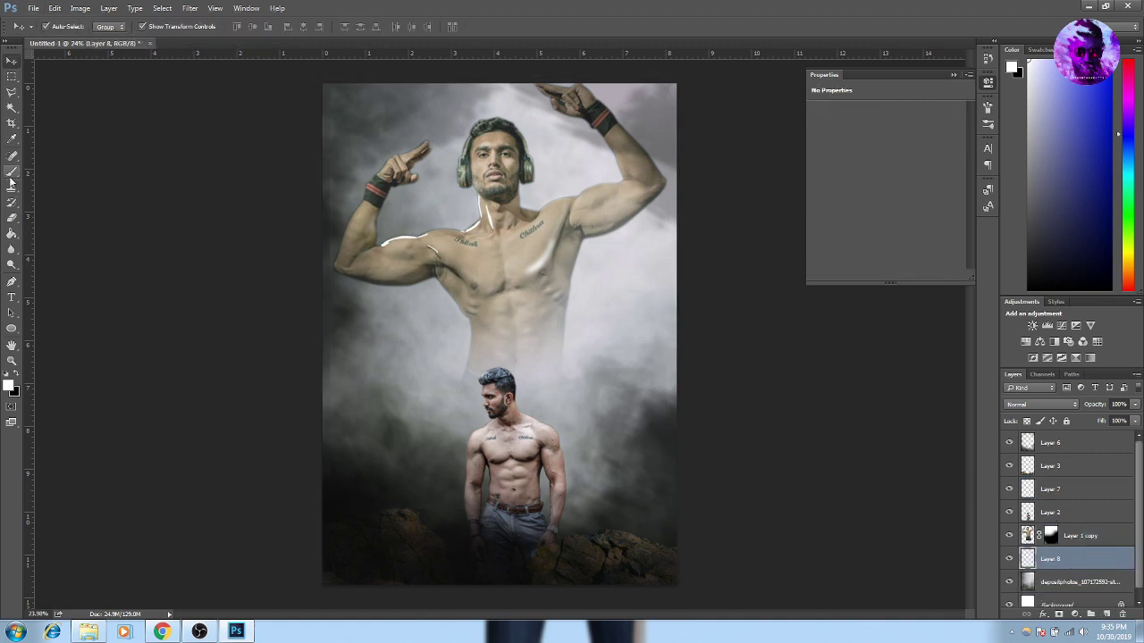
left_click_drag(429, 224, 446, 429)
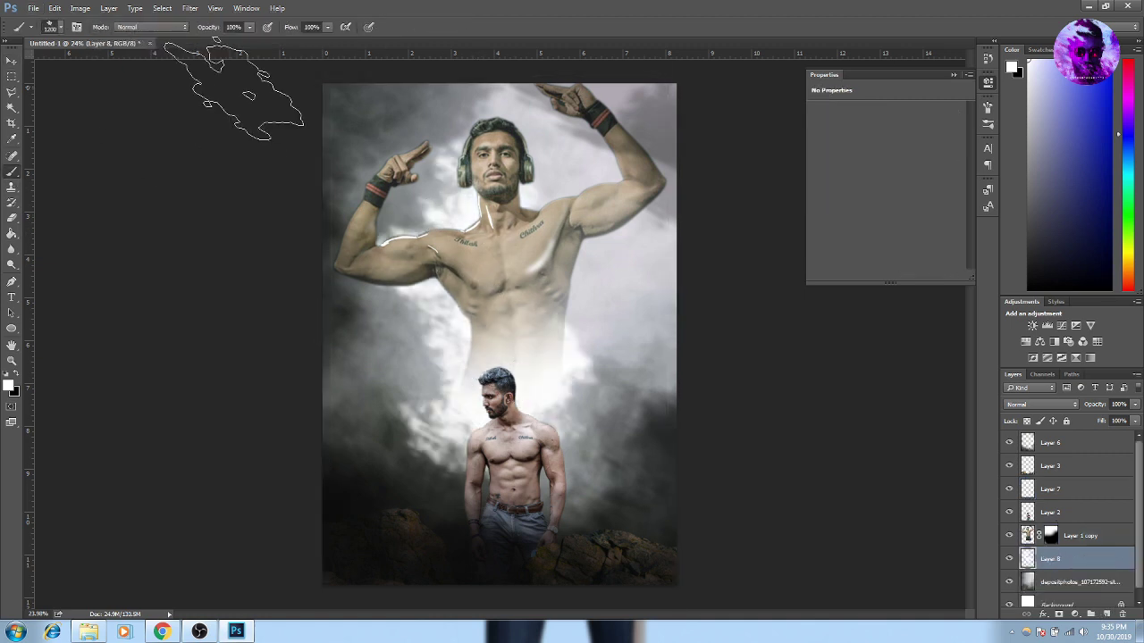
key("v")
left_click(775, 295)
left_click_drag(549, 205, 483, 385)
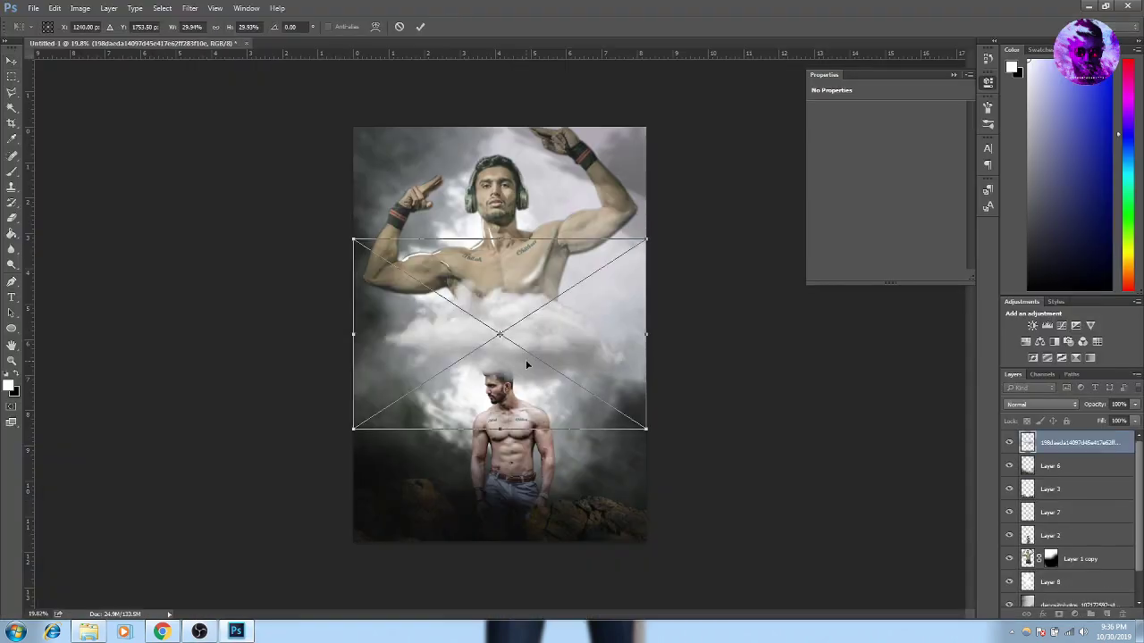
key("Return")
key("ctrl+bracketleft")
key("ctrl+bracketleft")
key("ctrl+bracketleft")
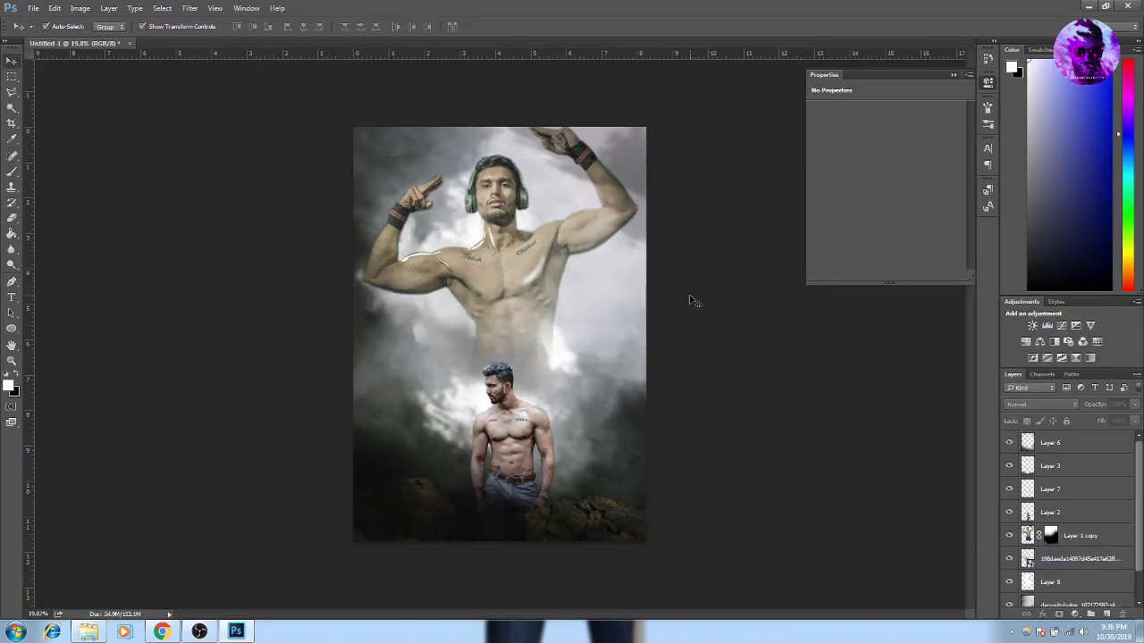
On Layer 1 copy, brush soft white highlights along the shoulder, upper arm and chest
scroll(492, 201, "up", 5)
left_click(1080, 535)
left_click(11, 172)
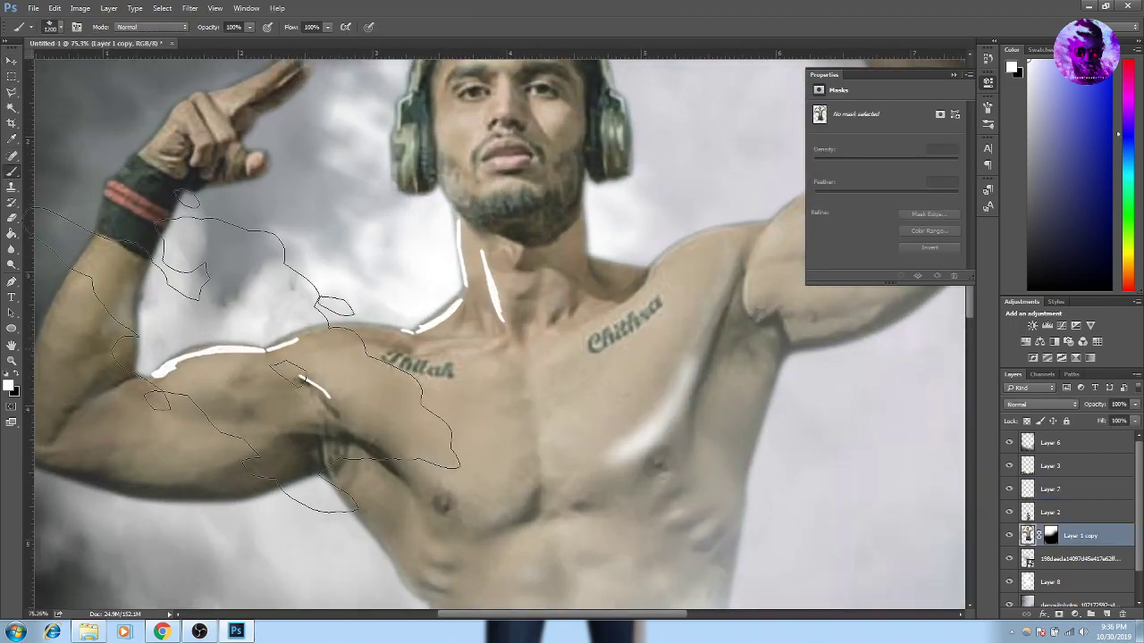
scroll(268, 358, "up", 3)
left_click_drag(156, 366, 460, 294)
scroll(459, 294, "down", 5)
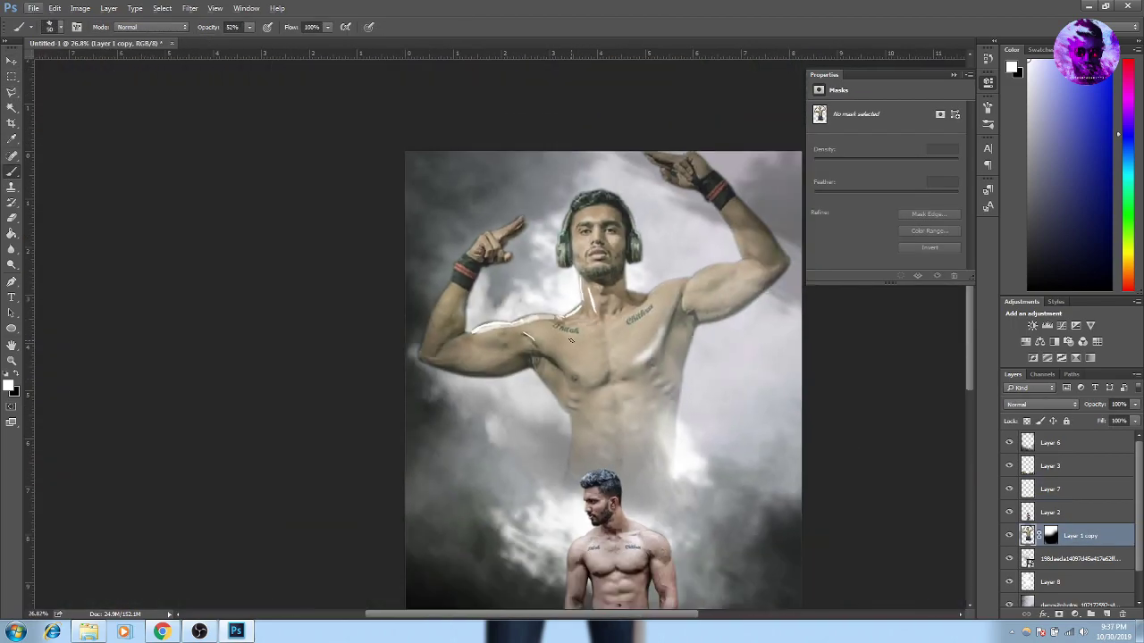
scroll(402, 313, "up", 4)
left_click_drag(356, 230, 320, 309)
scroll(358, 268, "down", 3)
scroll(487, 309, "up", 3)
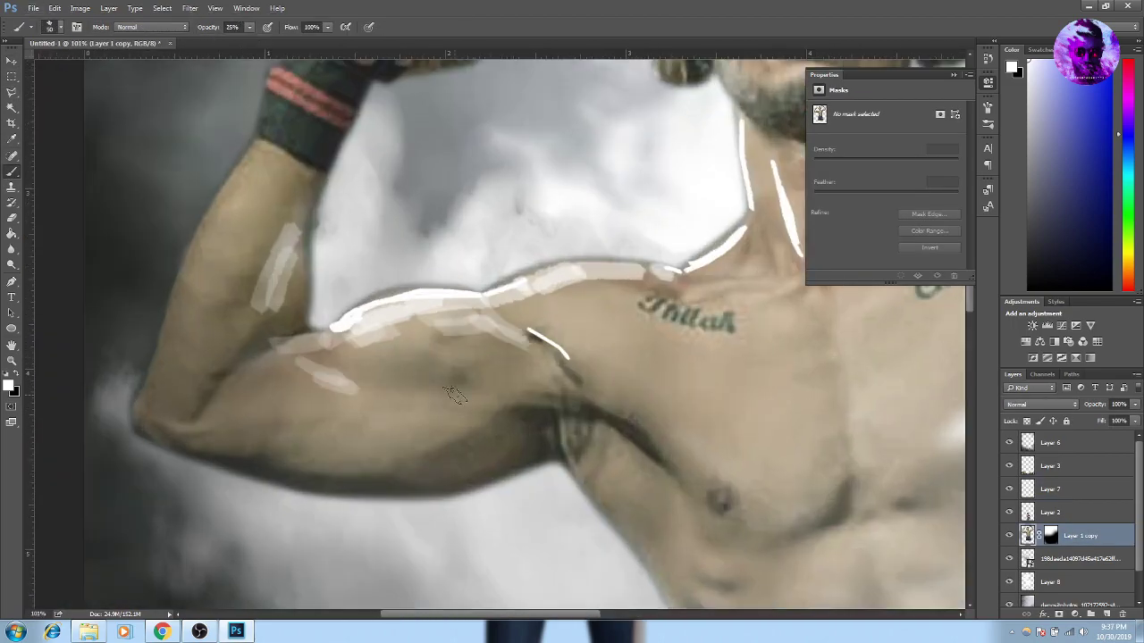
left_click_drag(603, 383, 813, 480)
scroll(813, 481, "down", 3)
scroll(605, 302, "up", 3)
left_click_drag(516, 369, 309, 390)
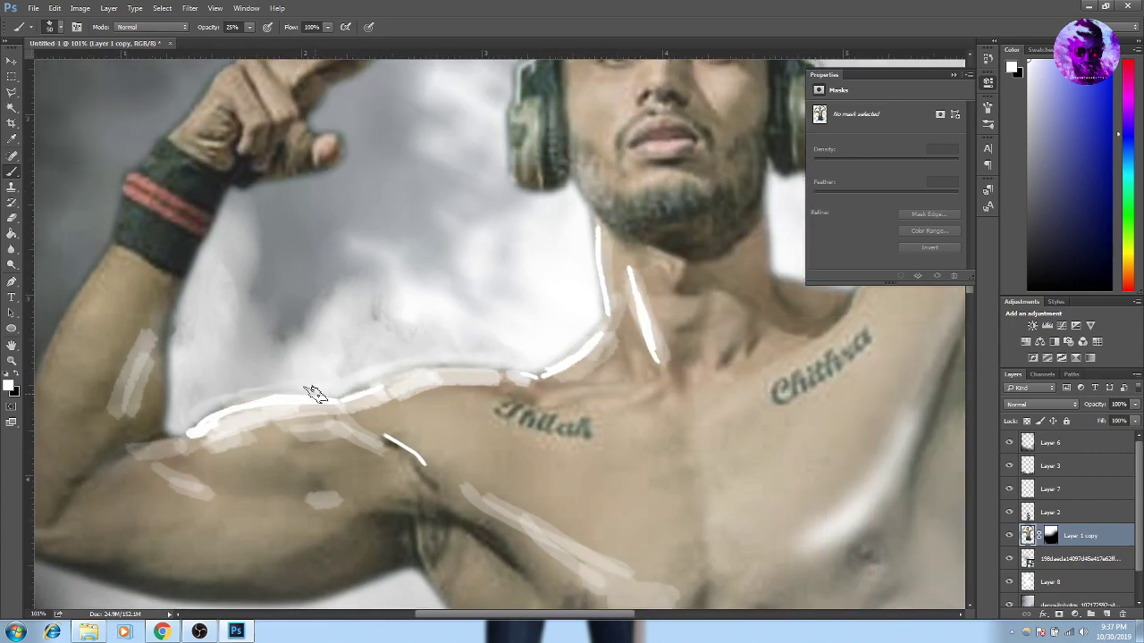
Paint brighter highlights along the bicep and the left side of the face and neck
scroll(473, 378, "down", 3)
scroll(465, 291, "up", 4)
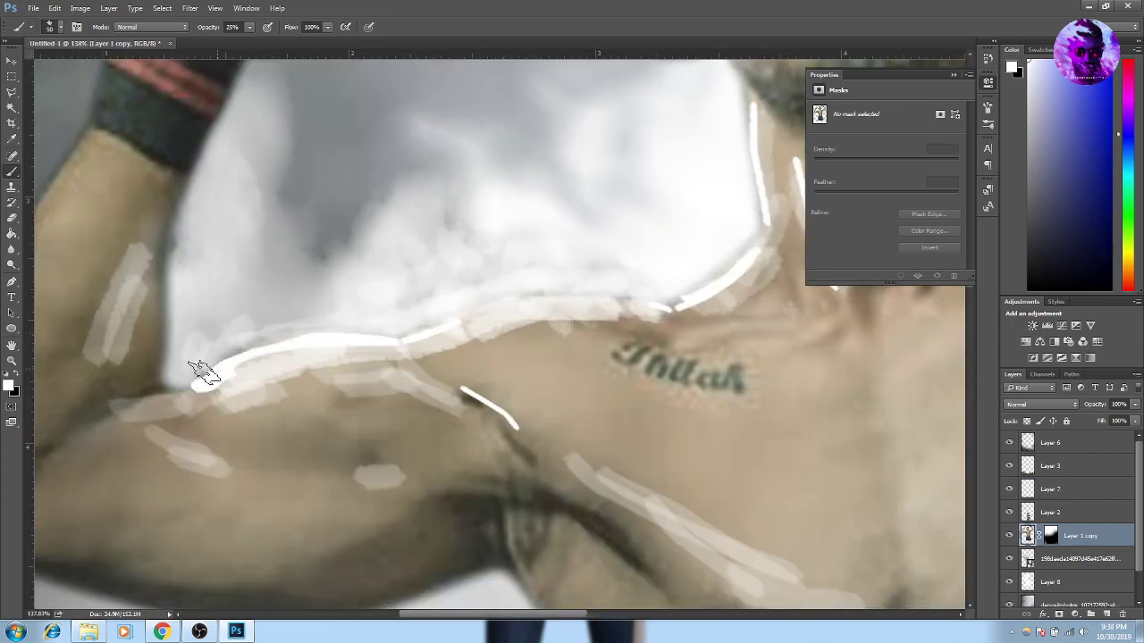
scroll(204, 374, "down", 3)
scroll(402, 295, "up", 3)
scroll(402, 295, "down", 3)
scroll(593, 258, "up", 2)
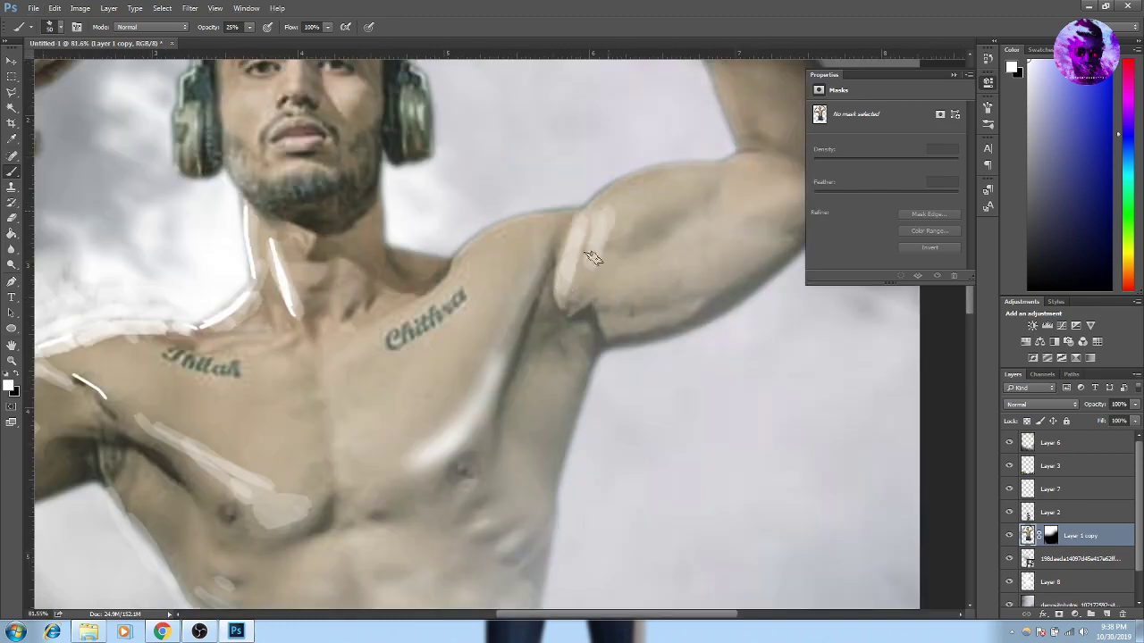
left_click_drag(592, 257, 706, 192)
scroll(274, 442, "down", 2)
scroll(406, 382, "up", 3)
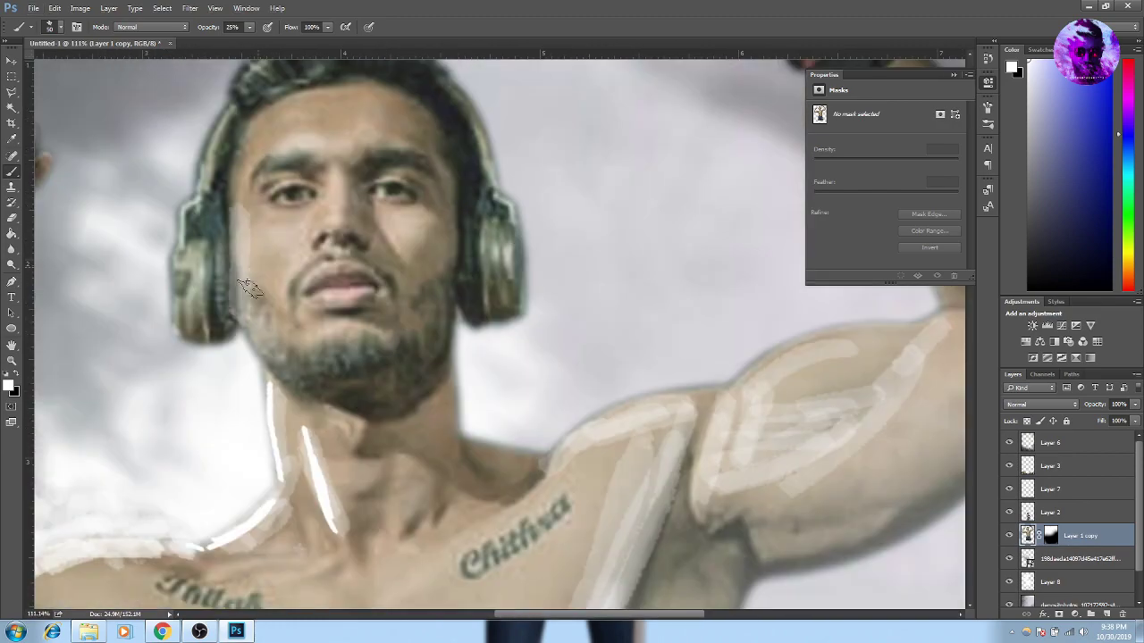
left_click_drag(264, 228, 375, 398)
scroll(327, 118, "down", 3)
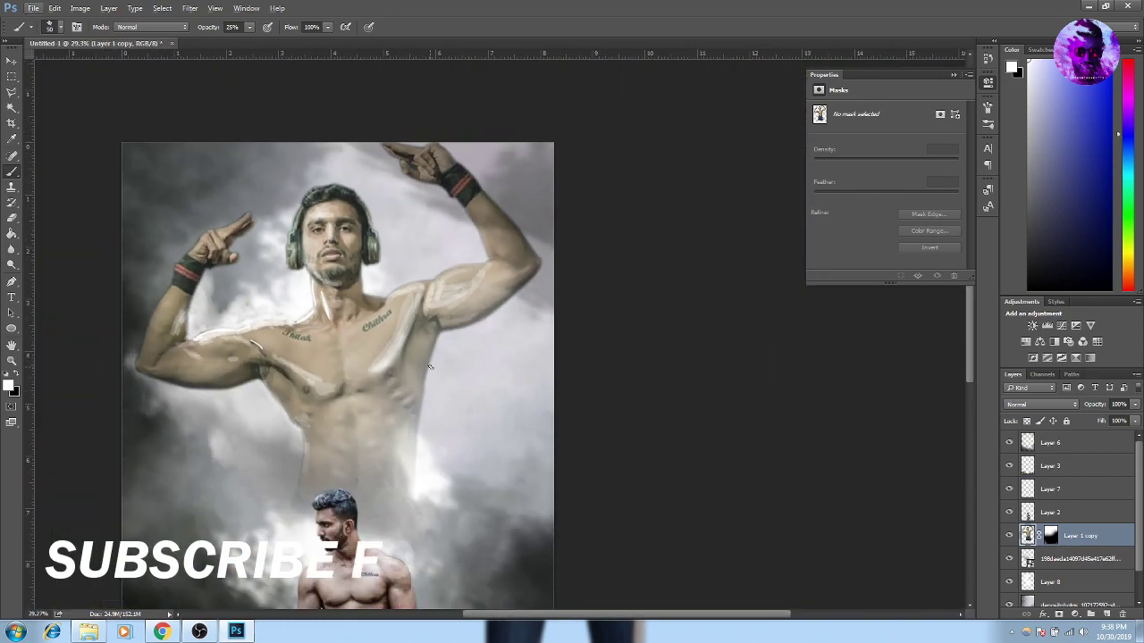
scroll(402, 268, "down", 2)
scroll(627, 218, "up", 4)
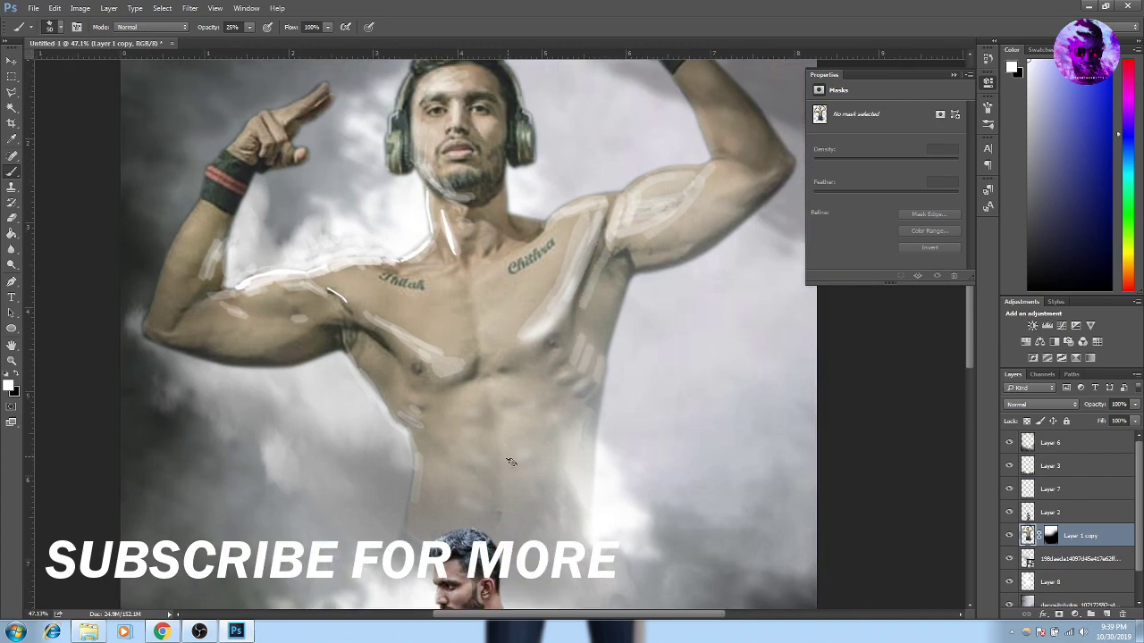
scroll(511, 461, "down", 2)
scroll(498, 112, "up", 3)
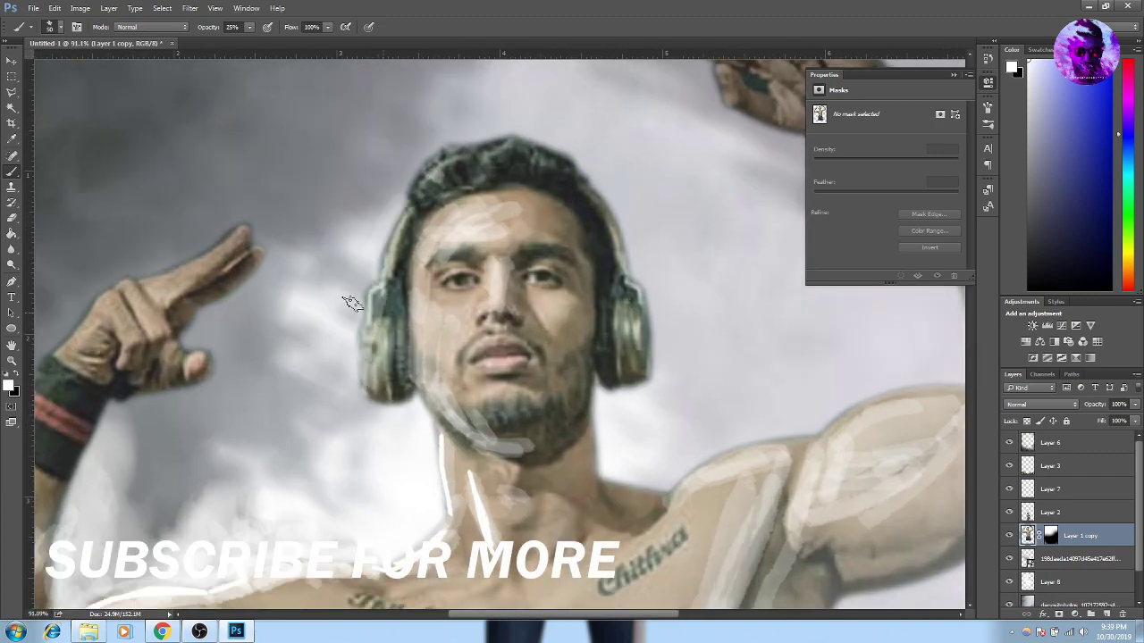
scroll(351, 302, "down", 3)
scroll(638, 268, "up", 2)
scroll(402, 324, "up", 2)
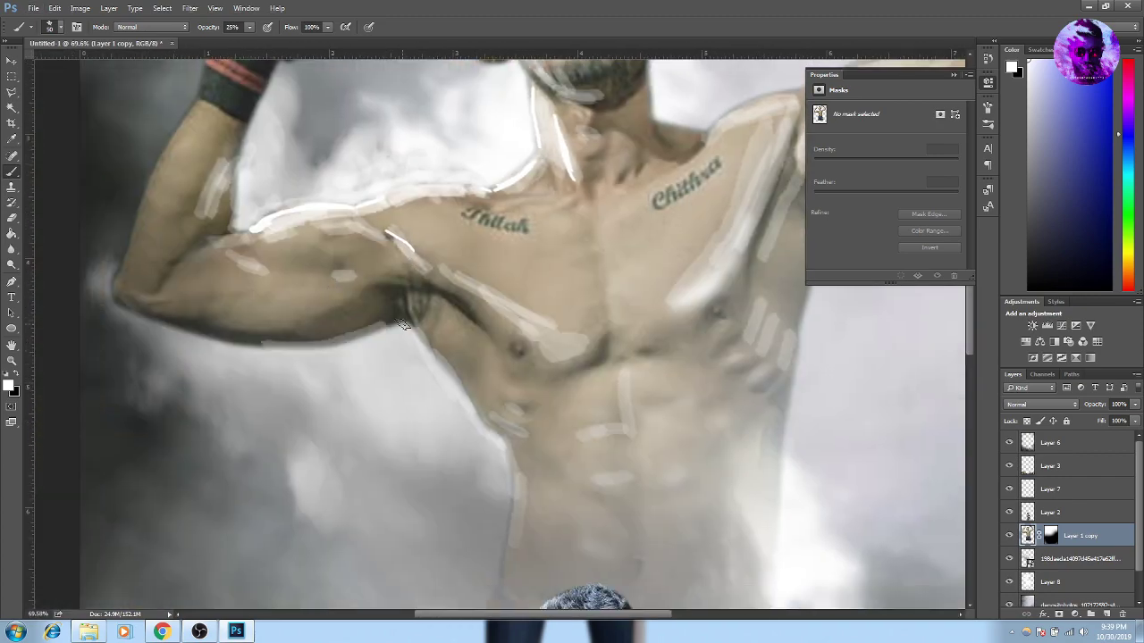
scroll(466, 369, "down", 2)
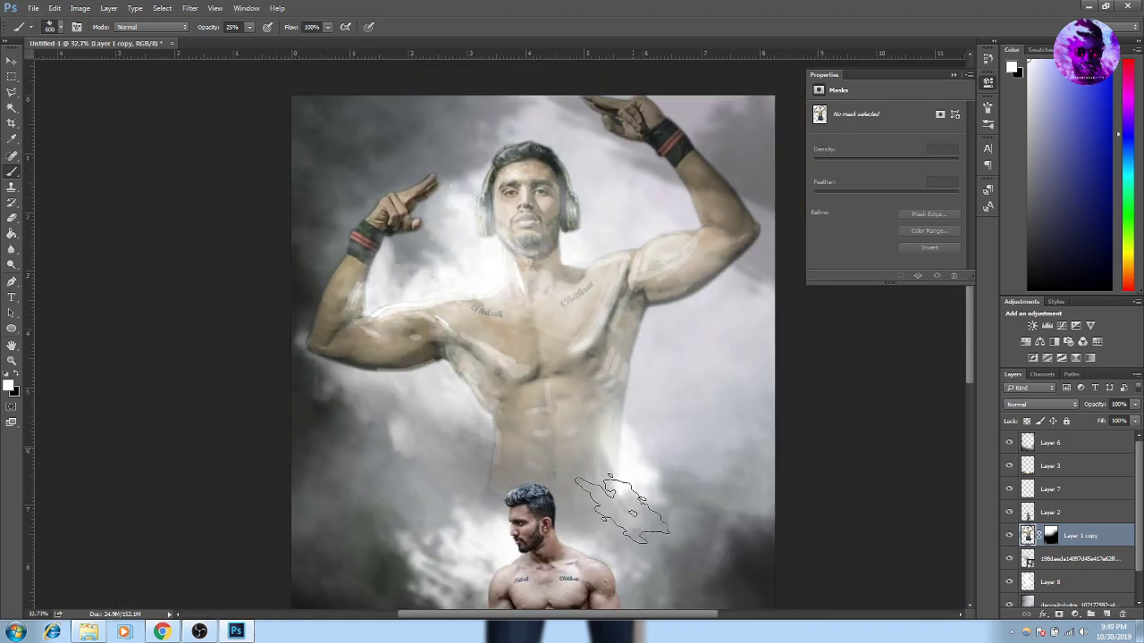
Paint white smoke over the head and raised fist, raising brush opacity to 46%
scroll(625, 485, "down", 2)
left_click_drag(504, 149, 473, 223)
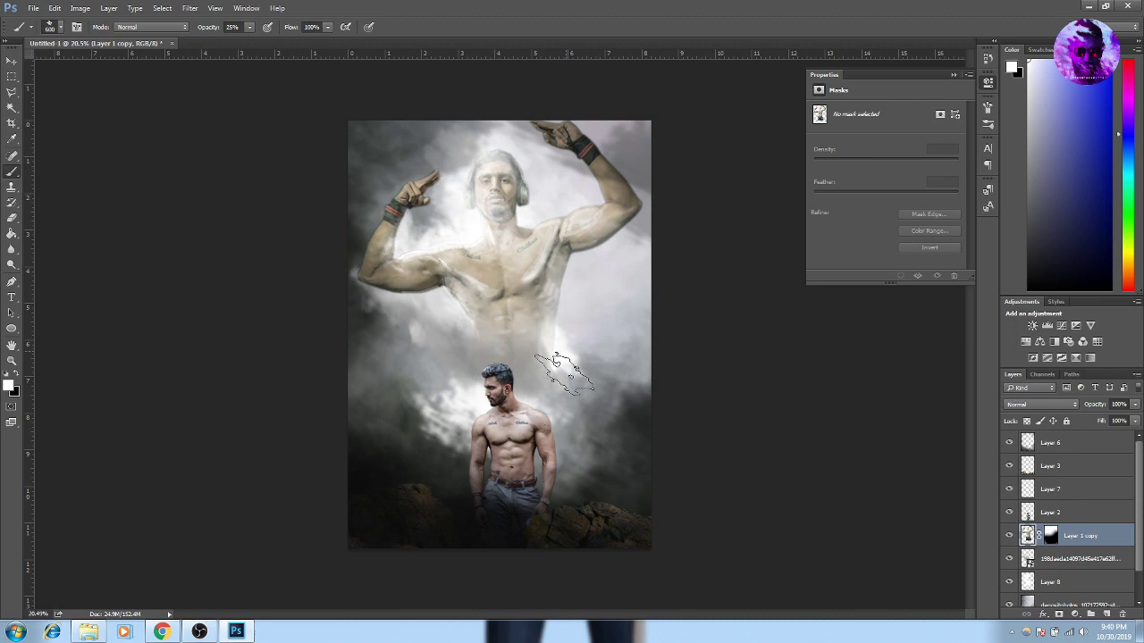
scroll(241, 367, "up", 1)
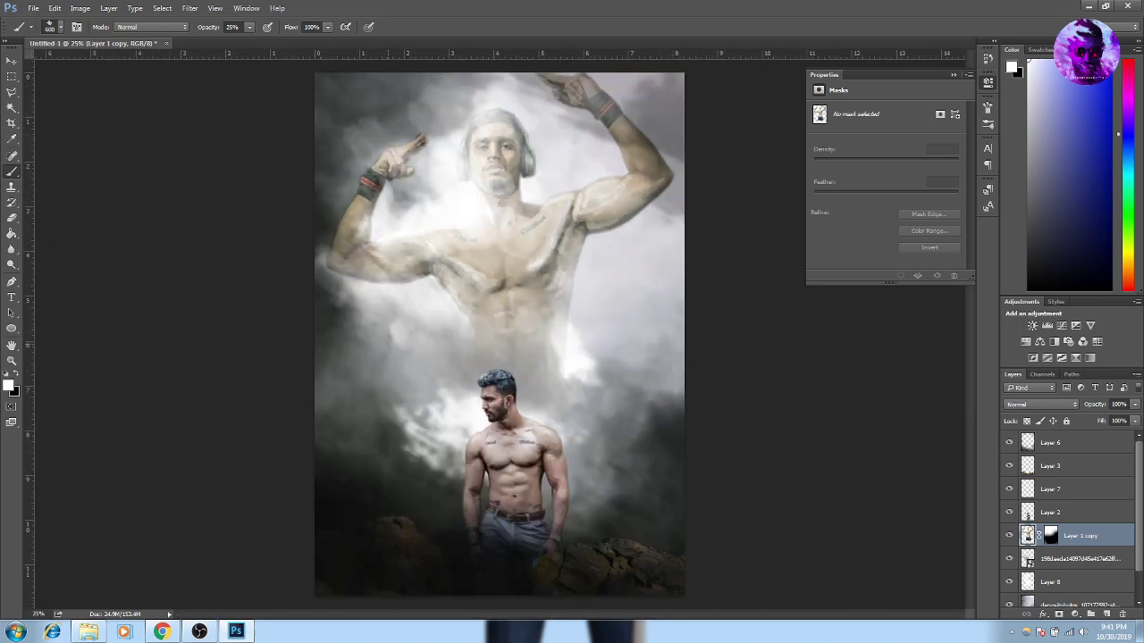
left_click_drag(411, 184, 419, 121)
left_click_drag(257, 42, 263, 42)
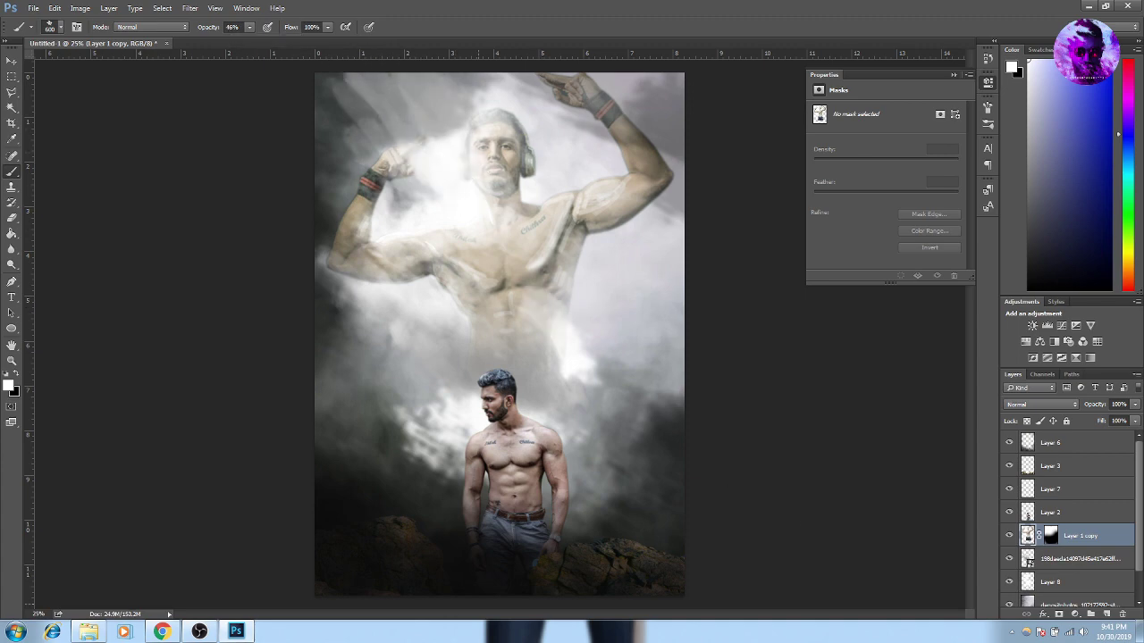
scroll(284, 360, "down", 1)
scroll(351, 199, "up", 1)
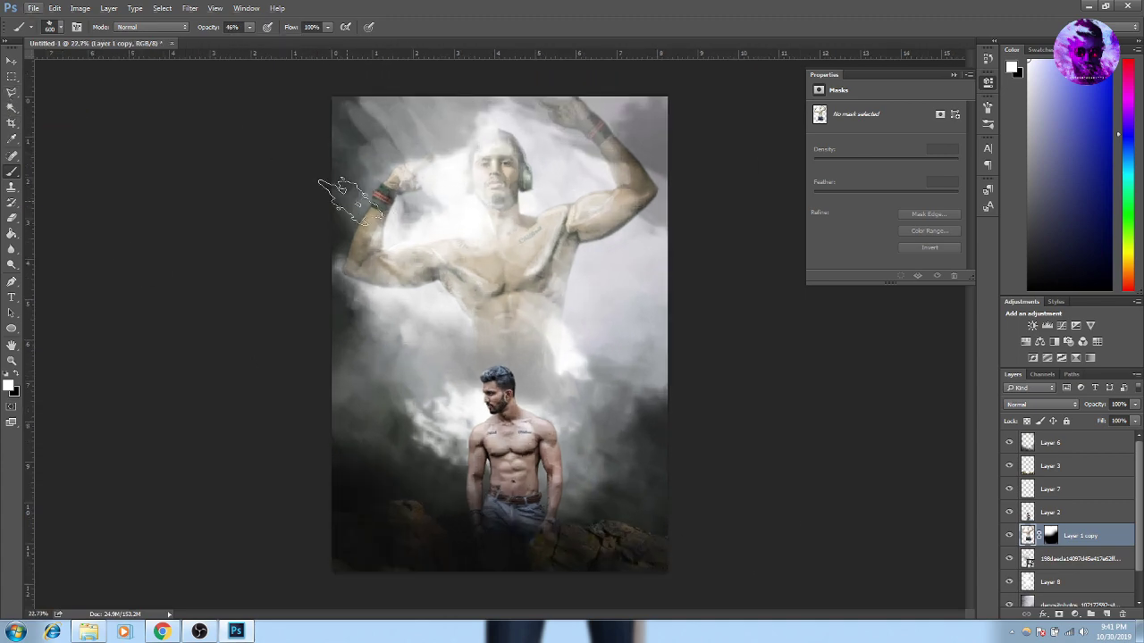
On a new layer, draw two slanted stripes, fill them white and move the layer to the top
key("ctrl+shift+alt+n")
key("l")
left_click(357, 98)
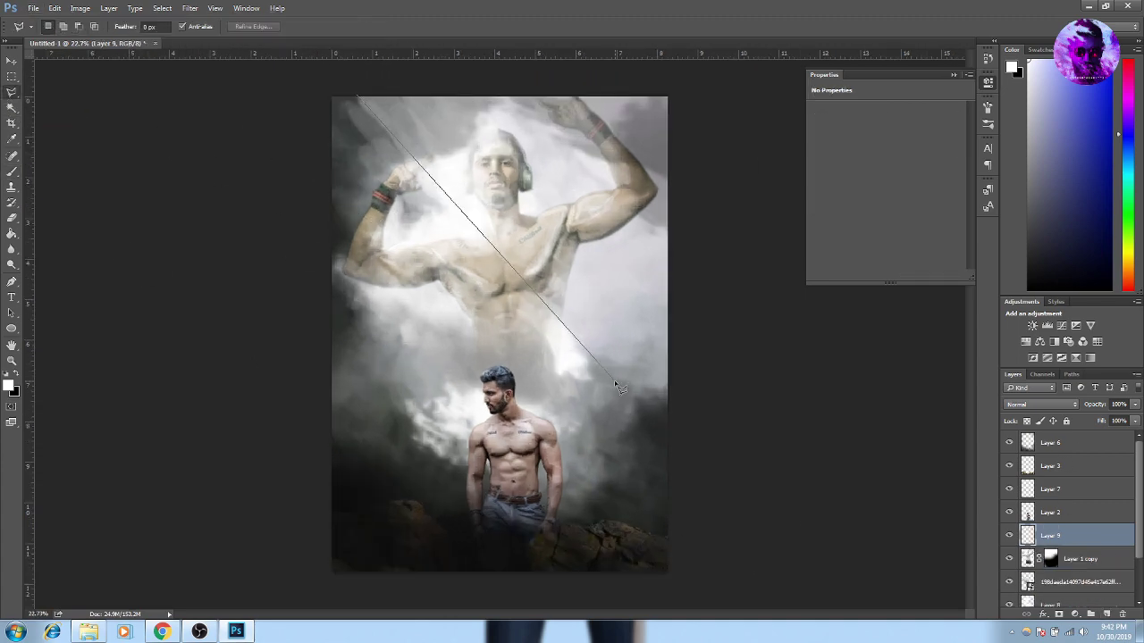
left_click(437, 100)
key("g")
left_click(428, 168)
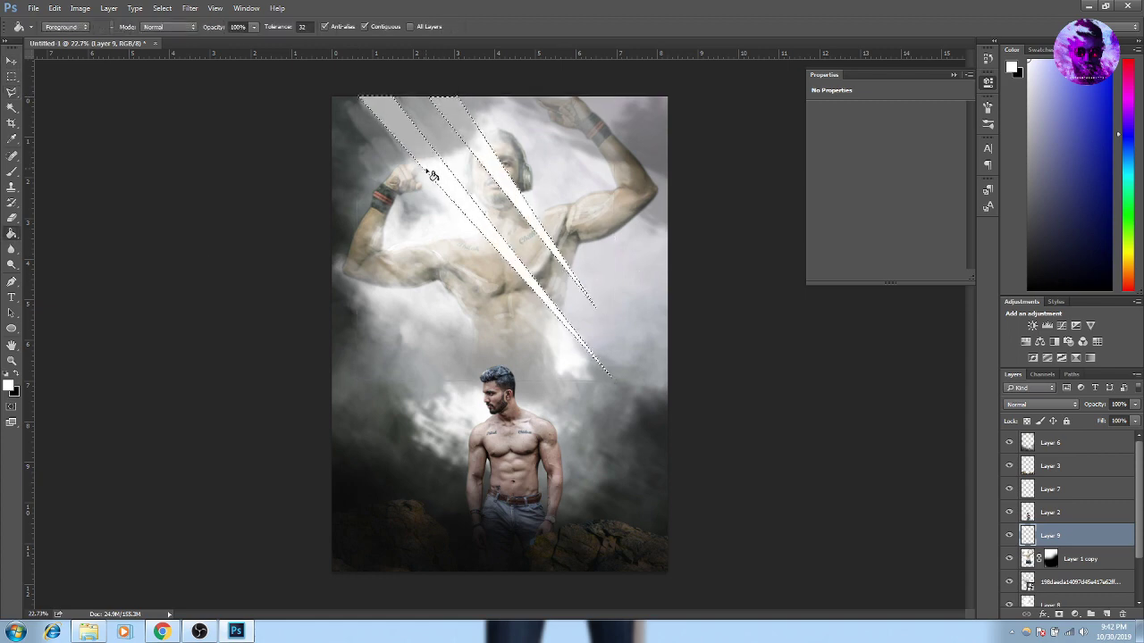
key("v")
key("ctrl+shift+bracketright")
key("ctrl+d")
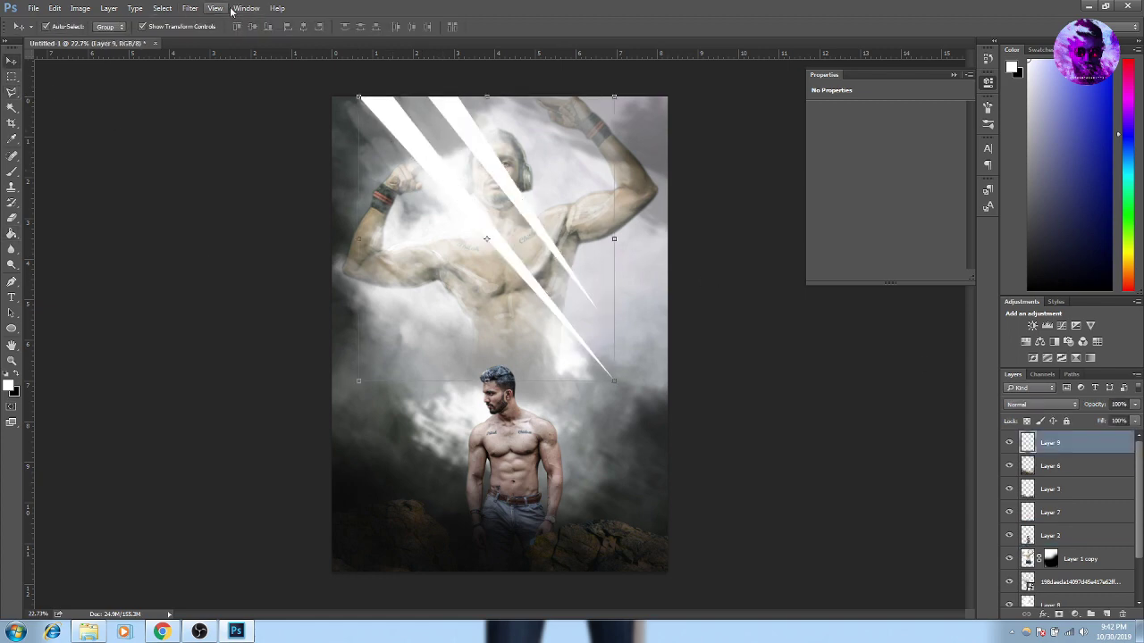
Blur the light rays with a 38.7-pixel Gaussian Blur
left_click(190, 8)
left_click(375, 259)
left_click_drag(204, 314, 188, 317)
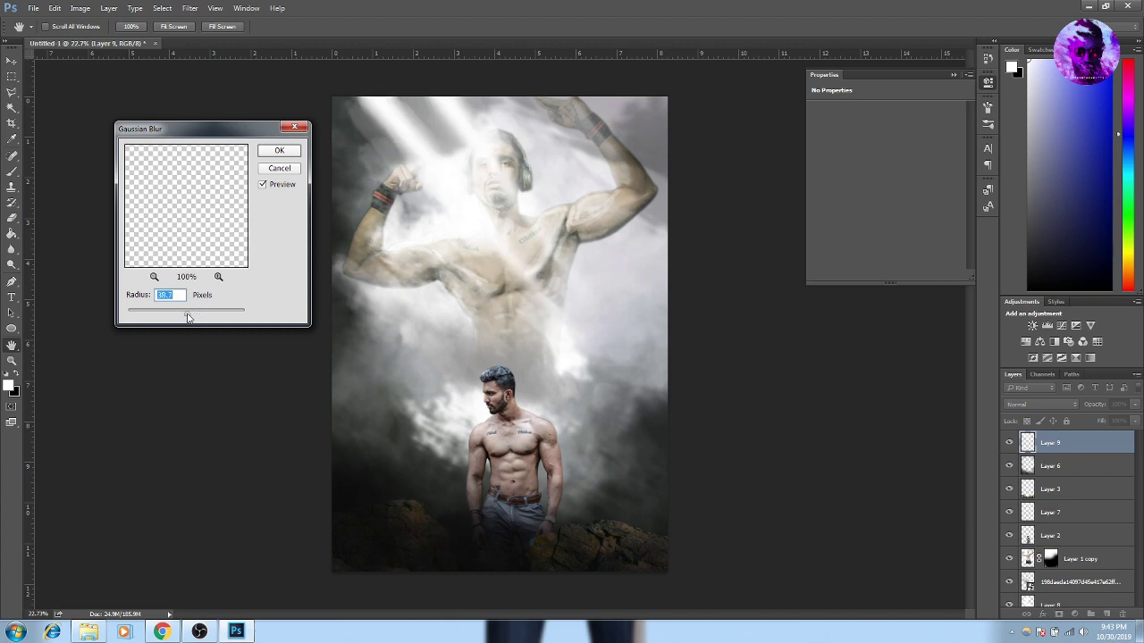
key("Return")
left_click(769, 375)
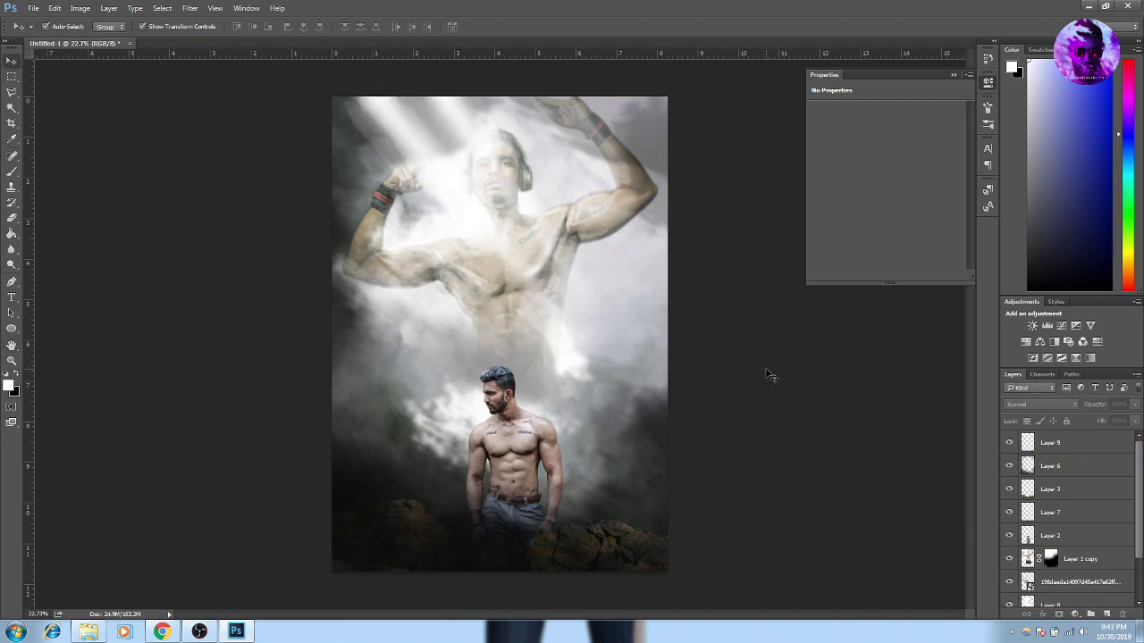
scroll(467, 358, "up", 2)
Scale the lower man's layer up to about 115%
right_click(1060, 503)
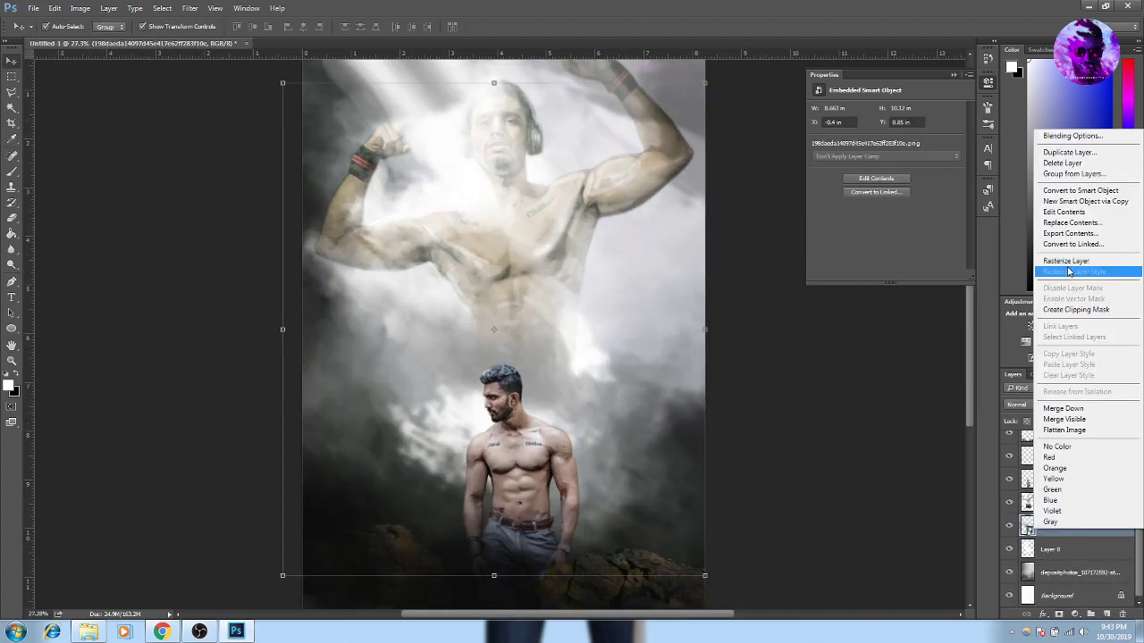
left_click(641, 409)
scroll(689, 294, "down", 2)
left_click(537, 402)
key("ctrl+t")
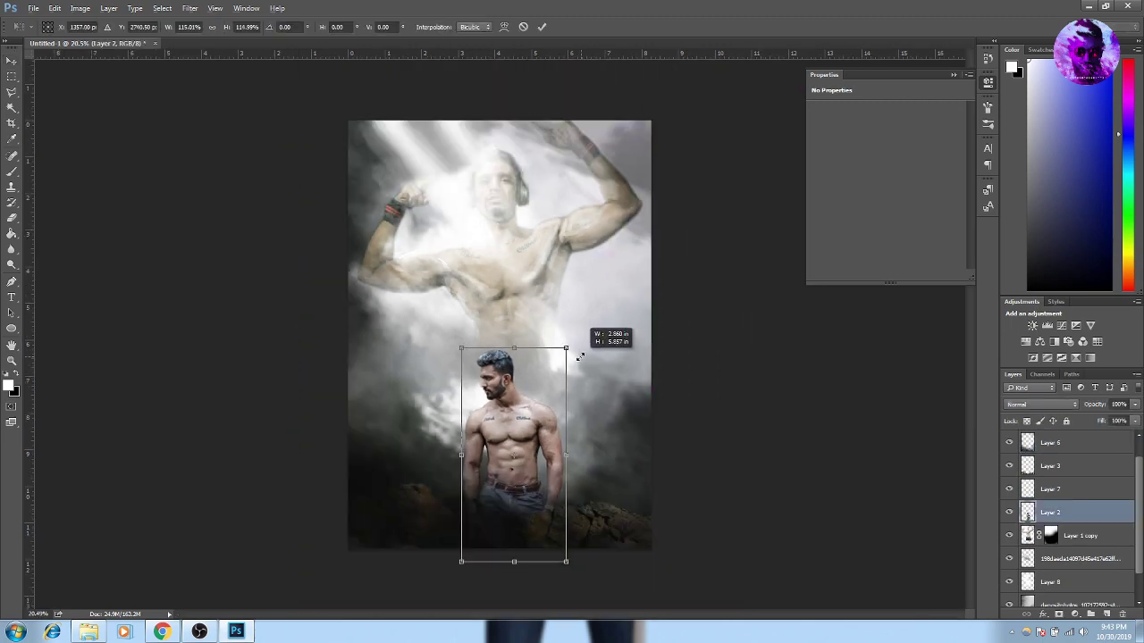
left_click_drag(566, 350, 576, 349)
key("Return")
Raise the lower man's brightness with Brightness/Contrast
scroll(500, 357, "up", 3)
scroll(500, 358, "up", 2)
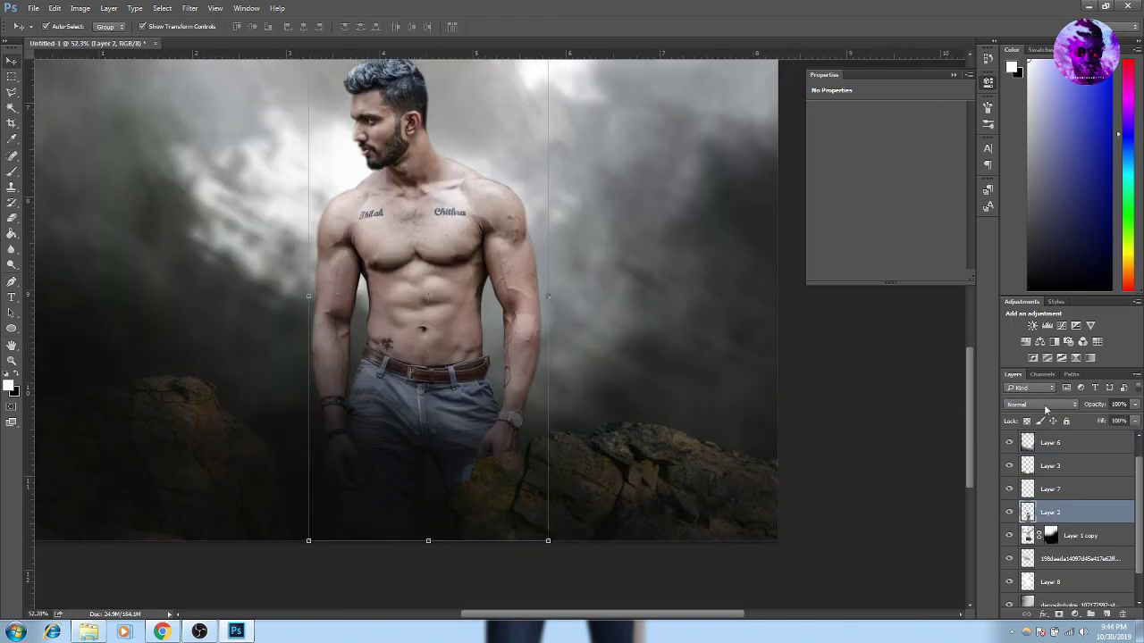
left_click_drag(258, 178, 266, 182)
key("Return")
scroll(501, 358, "down", 3)
key("v")
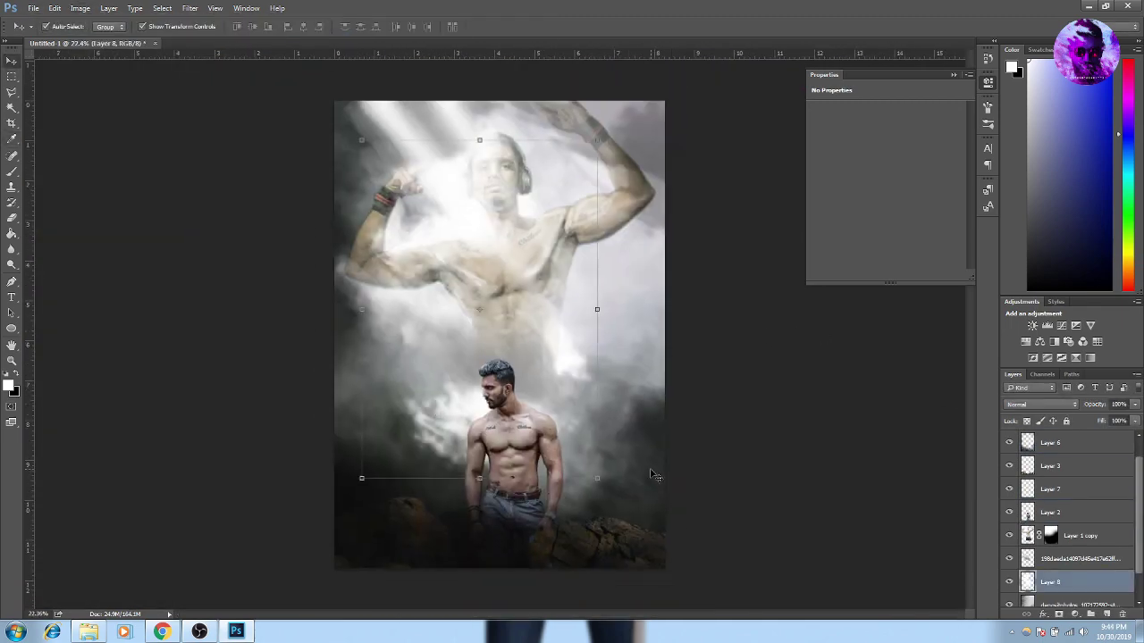
Add a new empty layer above Layer 8 and paint a brush stroke on it
left_click(1050, 442)
scroll(1064, 536, "down", 2)
key("ctrl+shift+alt+n")
key("b")
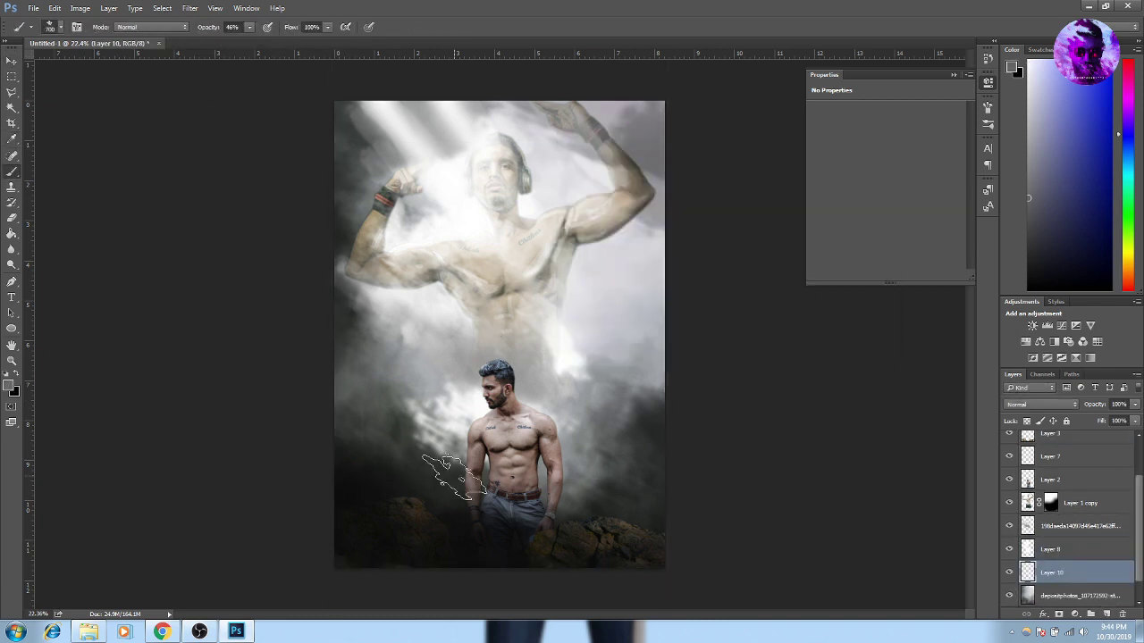
mouse_move(1072, 526)
left_mouse_down()
mouse_move(351, 373)
mouse_move(702, 378)
left_mouse_up()
Select Layer 6, fit the canvas to the window, then reselect the lower man's layer
key("v")
scroll(355, 235, "up", 4)
left_click(365, 220)
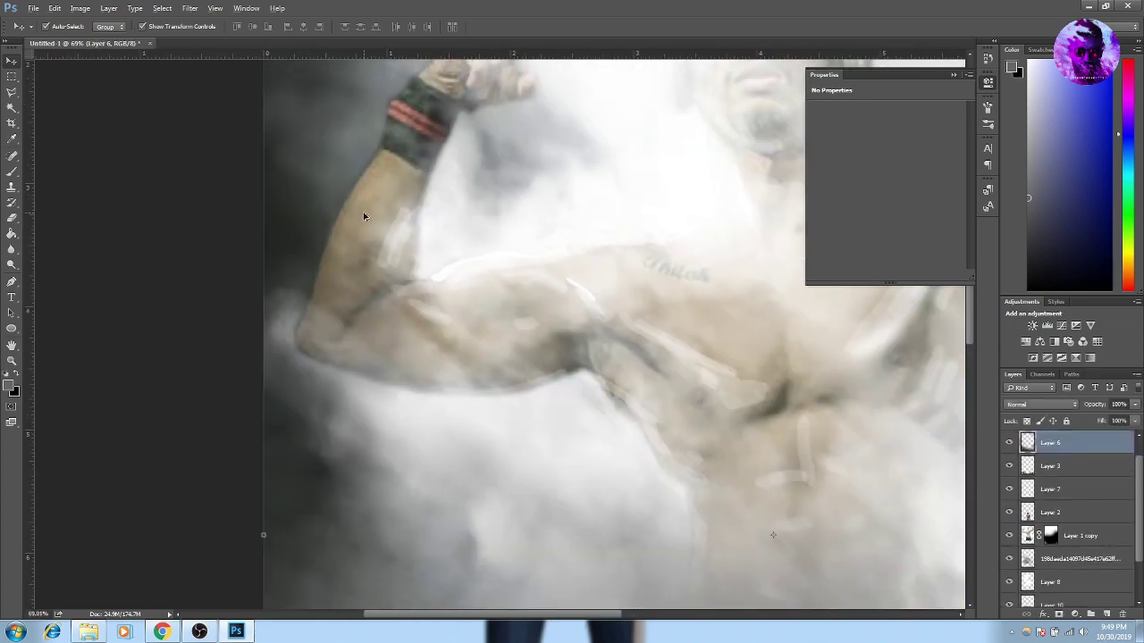
key("ctrl+0")
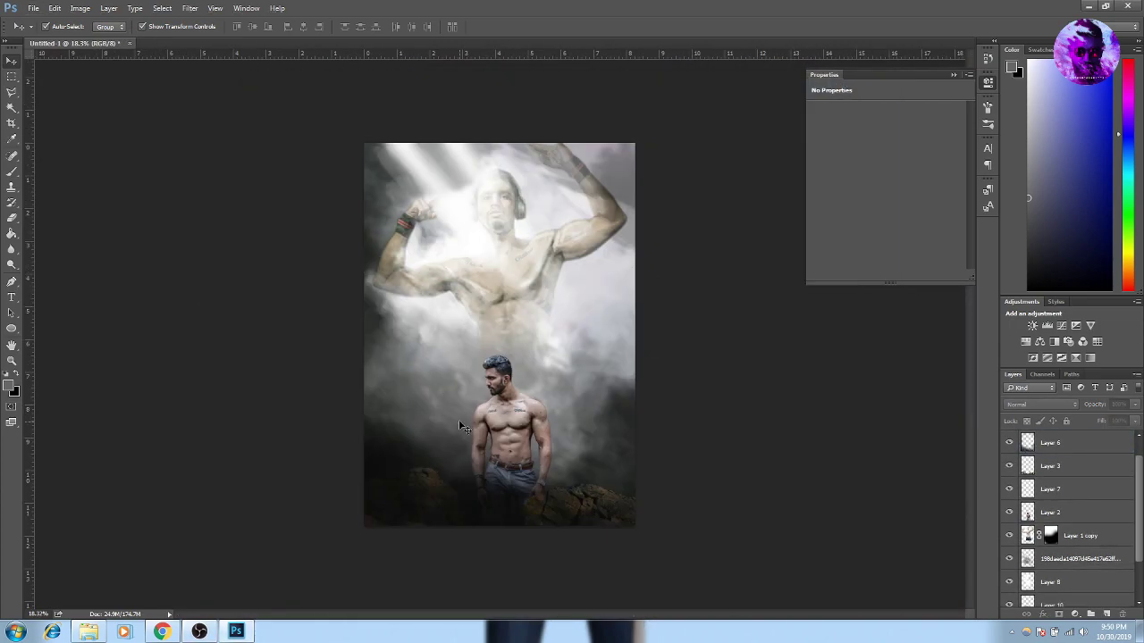
left_click(460, 421)
scroll(686, 395, "up", 5)
Open Brightness/Contrast and Levels on the lower man, then cancel both without changes
key("ctrl+0")
scroll(577, 399, "up", 3)
scroll(492, 455, "up", 2)
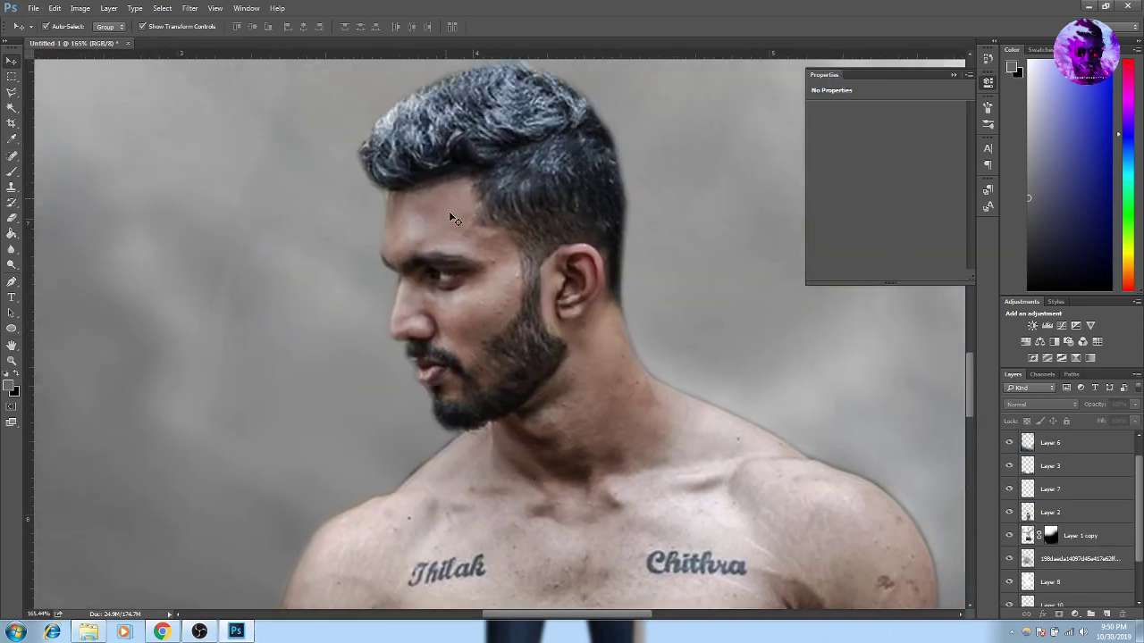
scroll(449, 220, "up", 1)
key("ctrl+0")
left_click(80, 8)
left_click(295, 51)
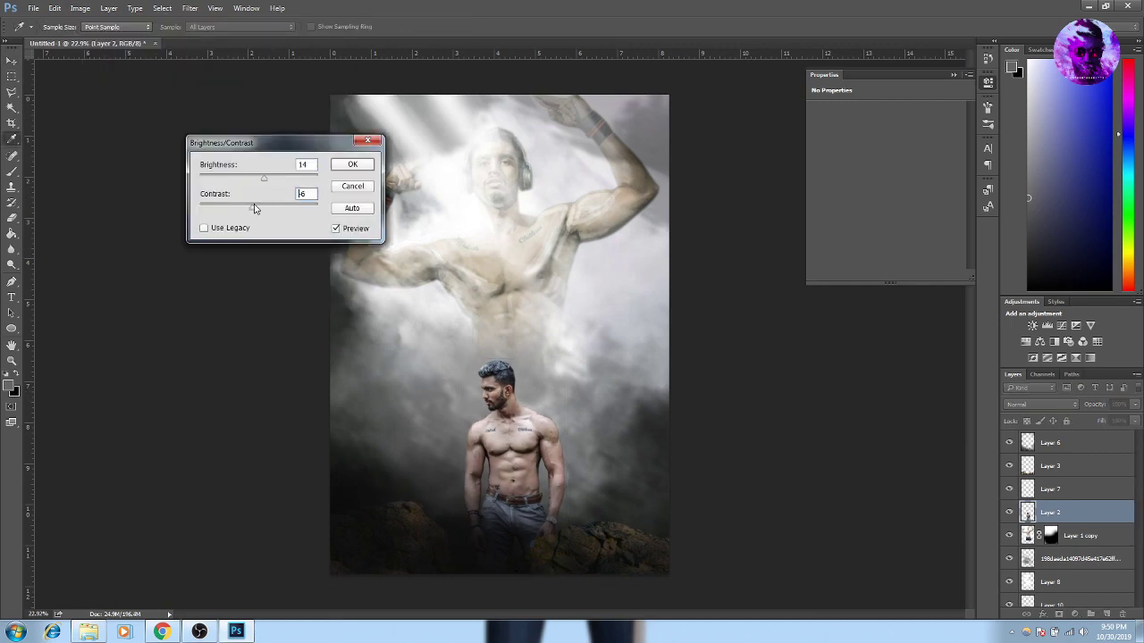
key("Return")
key("v")
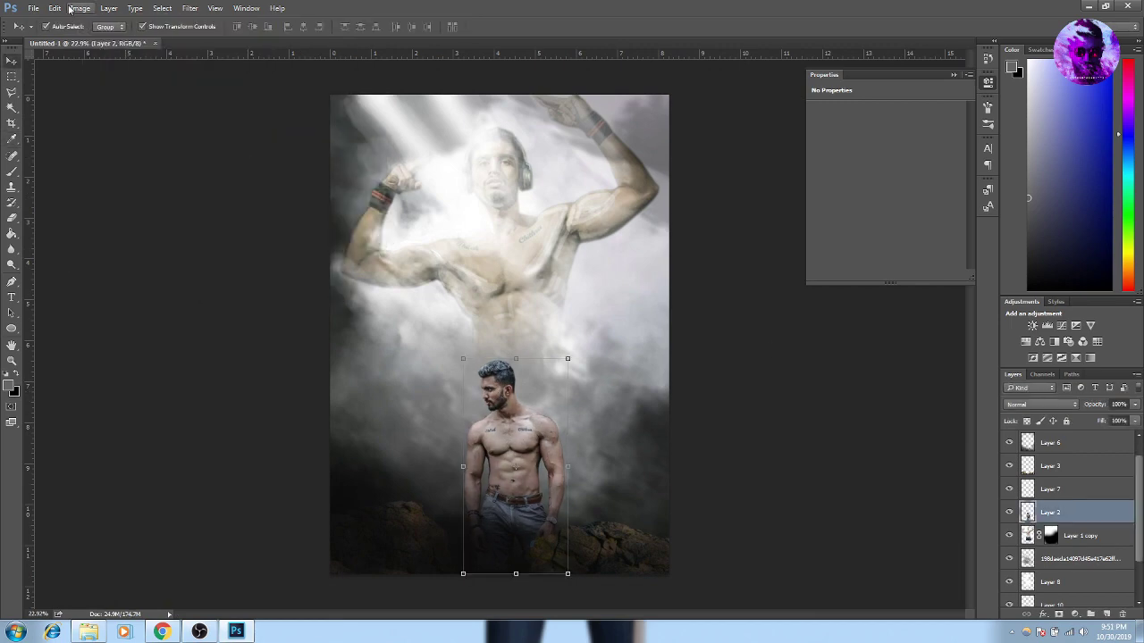
left_click(80, 8)
left_click(239, 59)
key("Escape")
Set up the Brush with white foreground on a new empty highlight layer
scroll(490, 457, "up", 5)
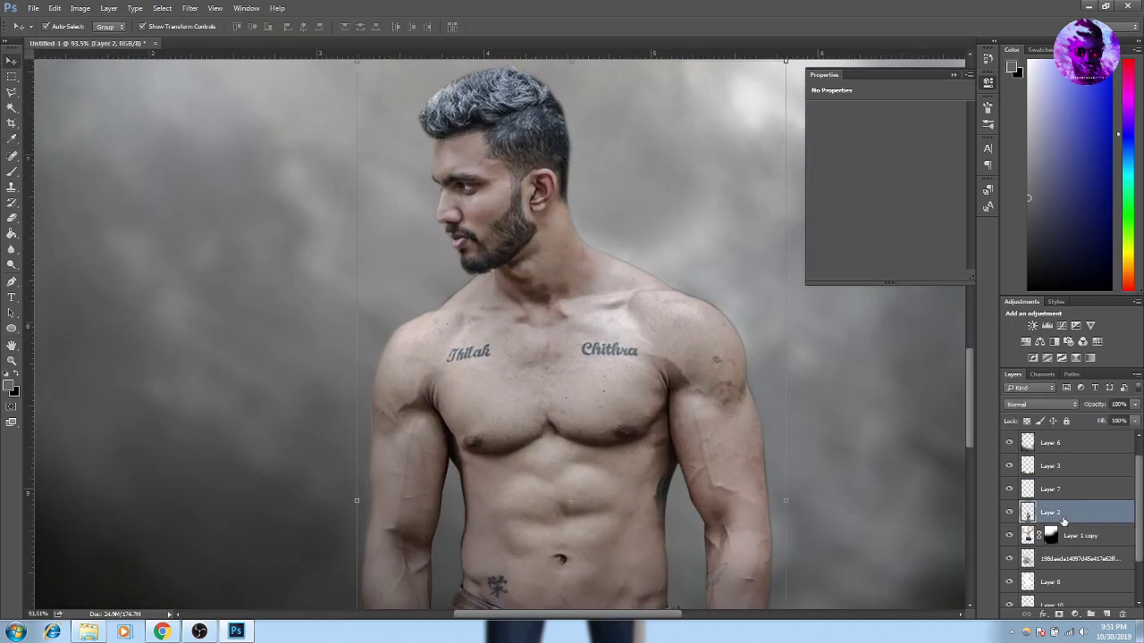
left_click(11, 172)
left_click(11, 385)
key("Return")
scroll(490, 229, "up", 5)
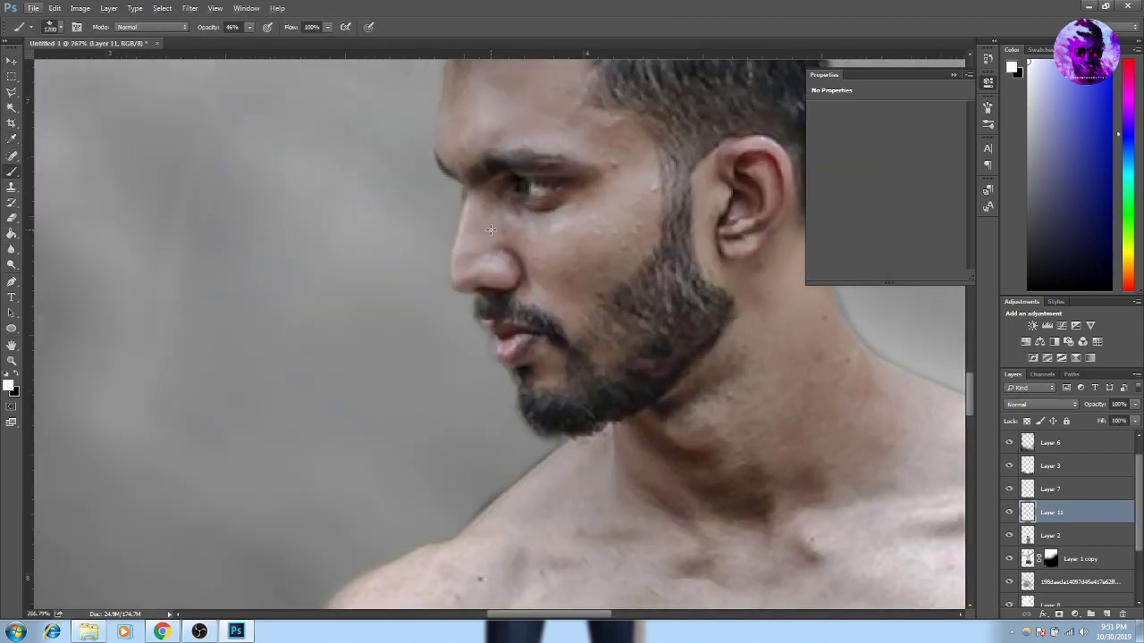
scroll(444, 145, "up", 3)
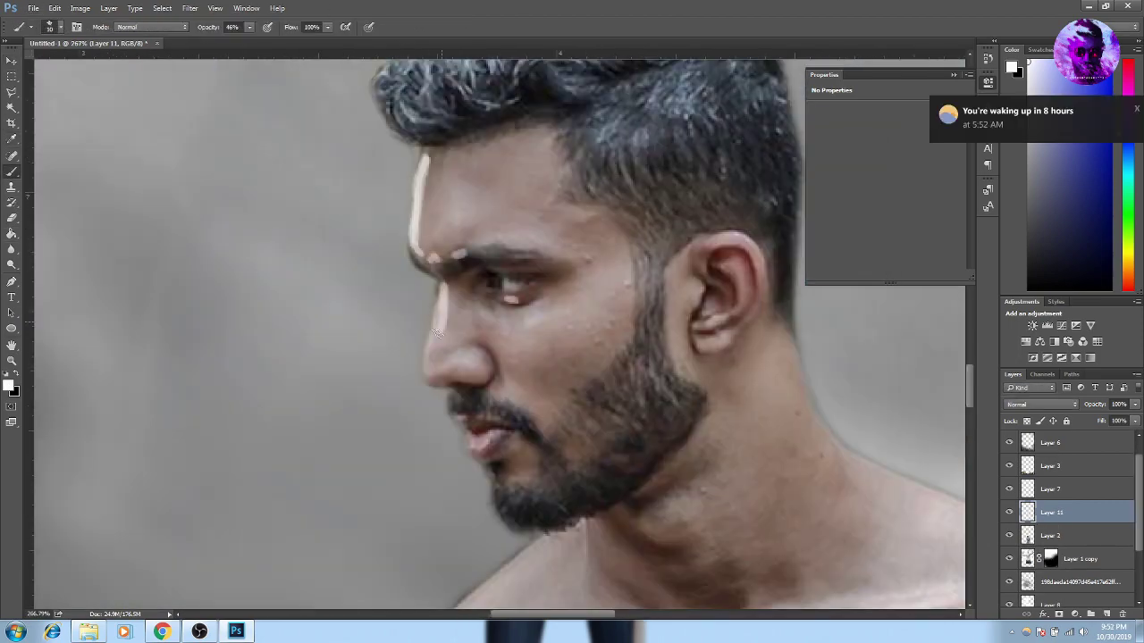
Paint white highlights on the nose bridge and under the eye, lowering brush opacity
left_click_drag(437, 321, 425, 378)
scroll(424, 381, "up", 5)
scroll(514, 376, "down", 5)
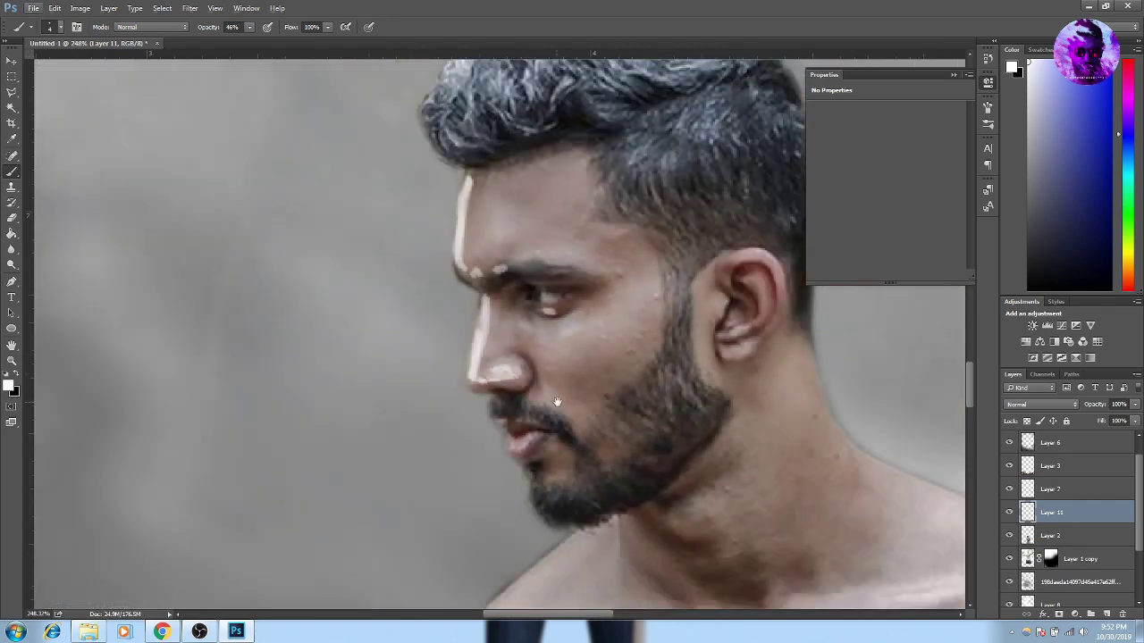
scroll(518, 285, "up", 3)
left_click(520, 286)
key("3")
key("2")
scroll(499, 271, "down", 1)
scroll(420, 130, "up", 3)
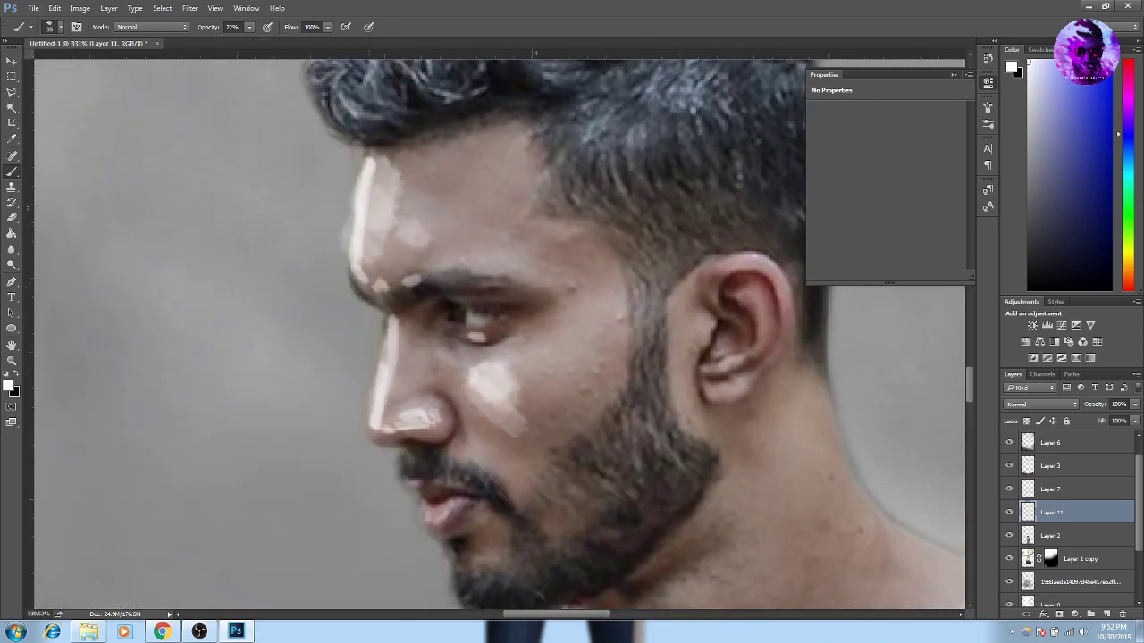
scroll(411, 251, "down", 5)
scroll(474, 369, "up", 5)
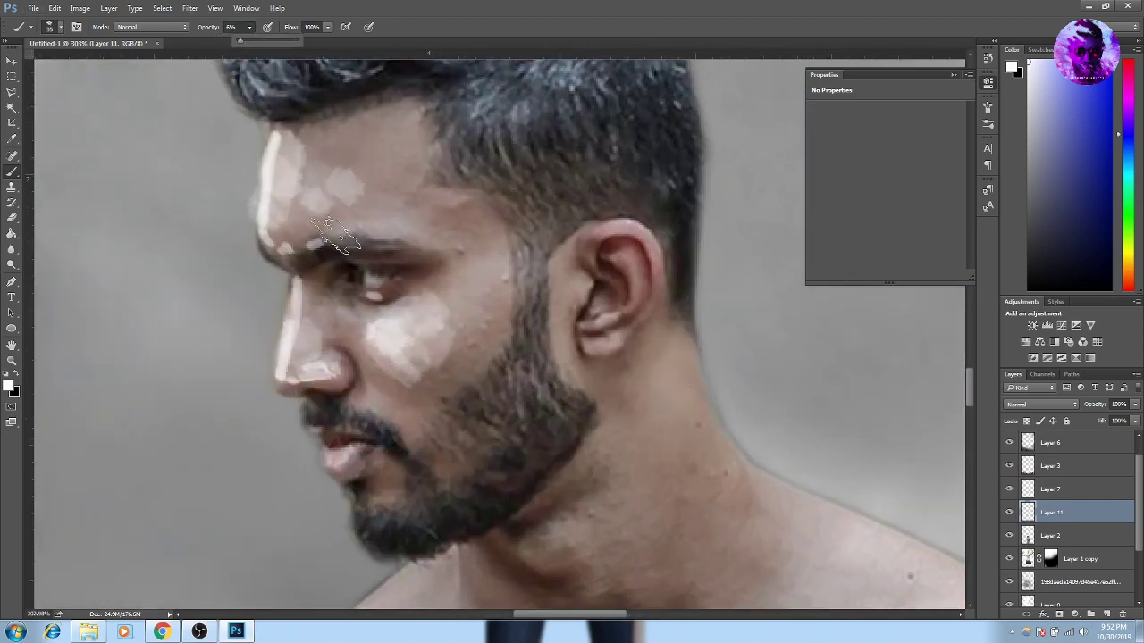
scroll(662, 313, "down", 2)
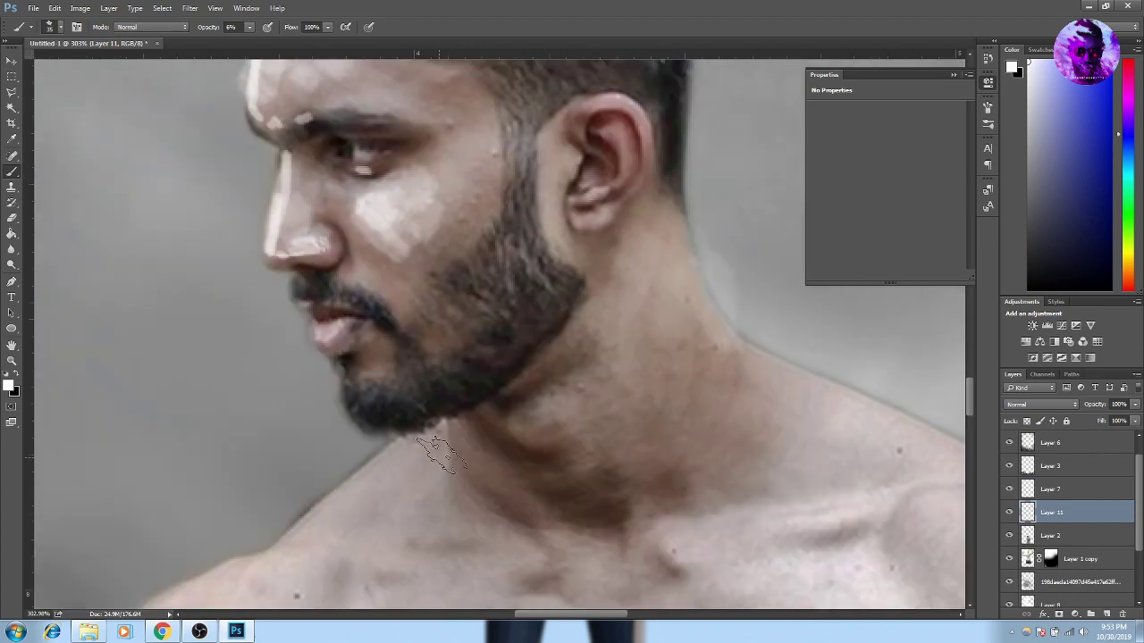
scroll(434, 451, "down", 3)
scroll(519, 530, "down", 1)
scroll(444, 417, "up", 5)
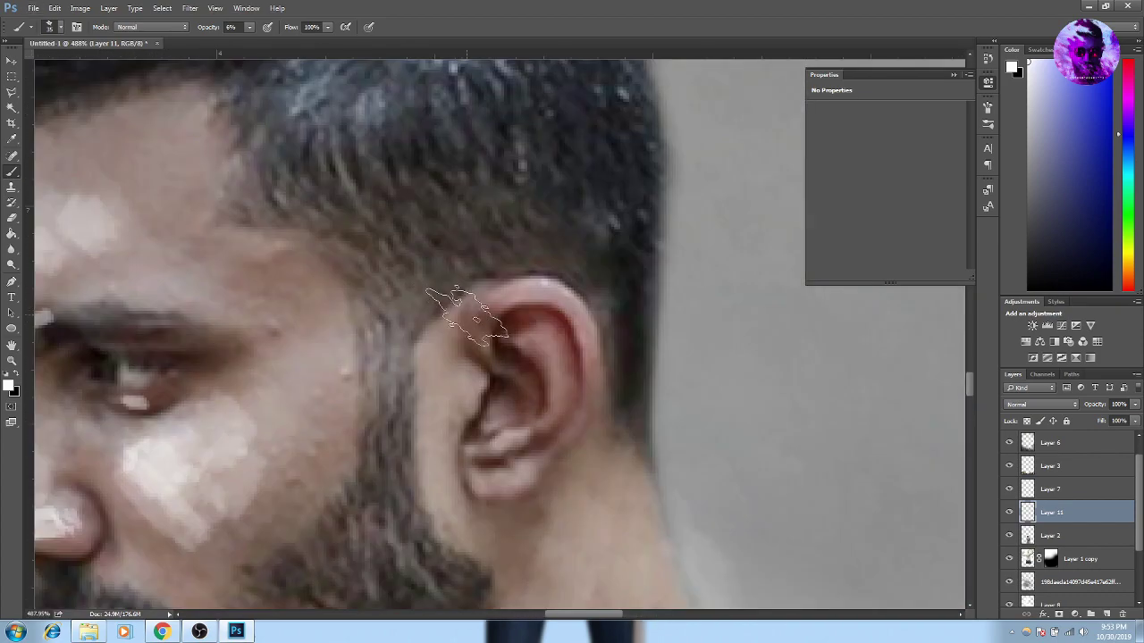
Paint a pale white highlight stroke across the lower man's beard
scroll(556, 290, "down", 4)
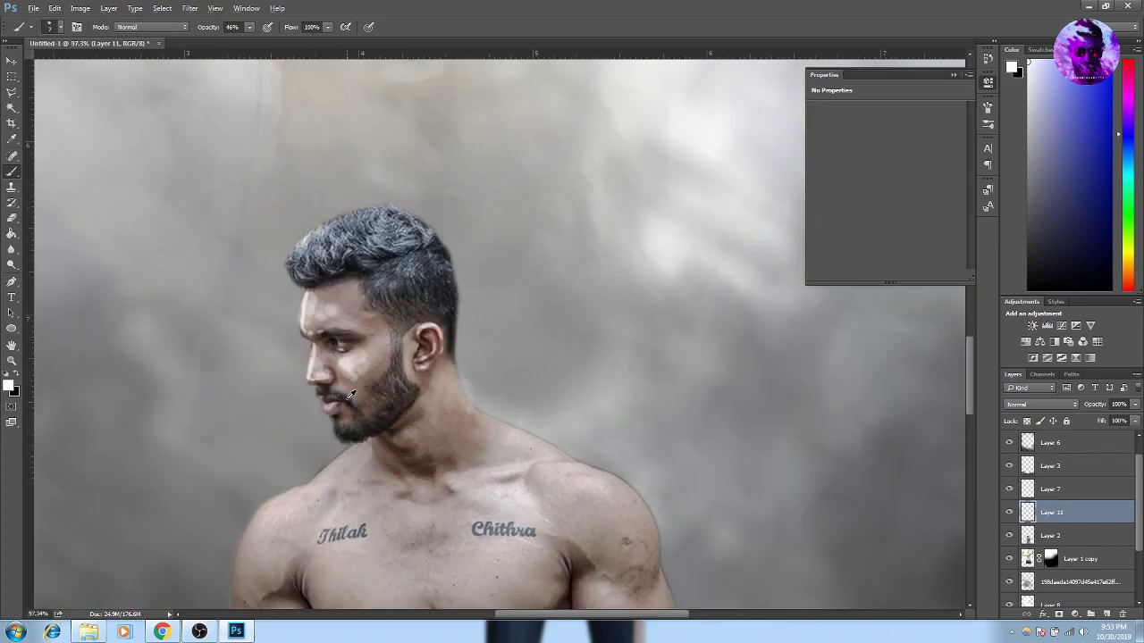
scroll(339, 386, "up", 3)
left_click_drag(449, 285, 505, 310)
scroll(505, 309, "down", 3)
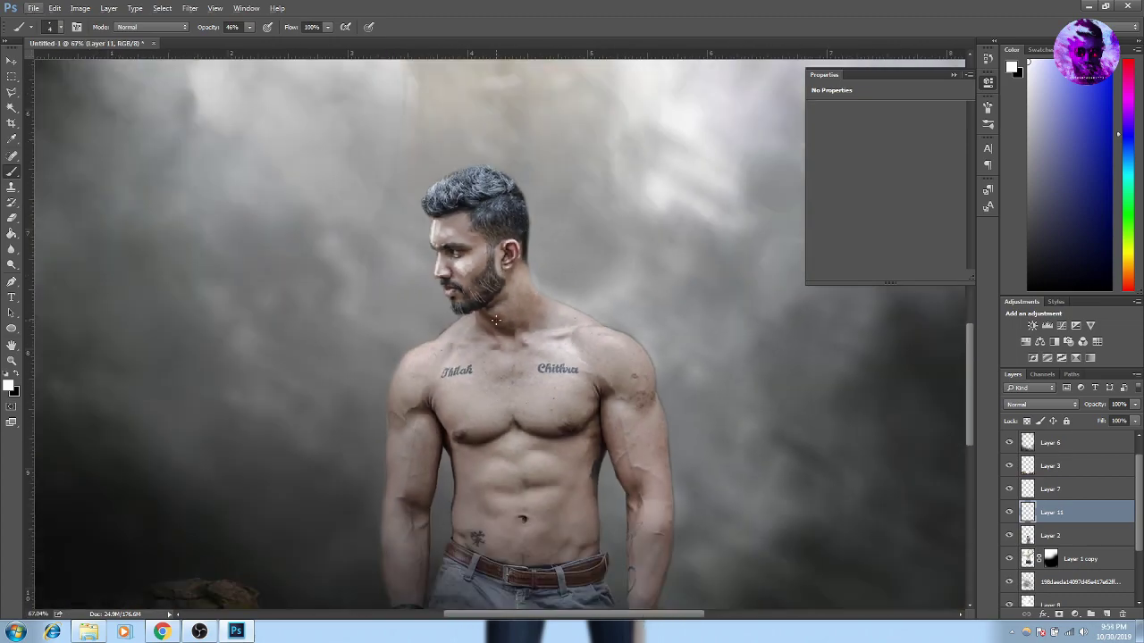
scroll(410, 333, "up", 3)
scroll(375, 404, "down", 3)
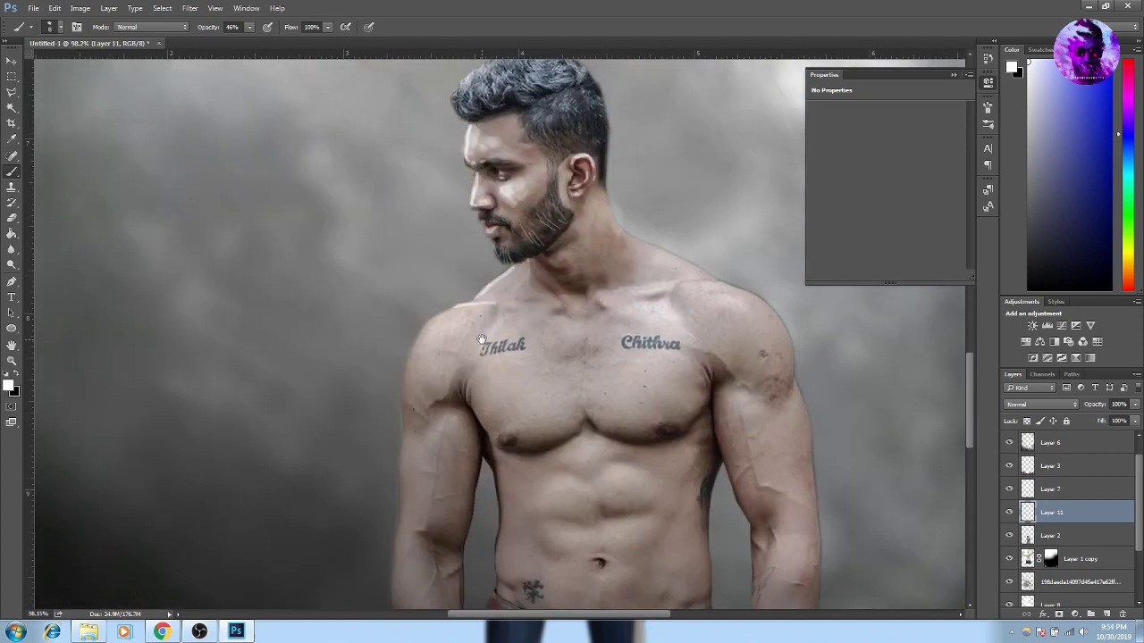
scroll(384, 393, "up", 3)
scroll(393, 375, "down", 2)
scroll(443, 338, "down", 3)
scroll(443, 338, "up", 2)
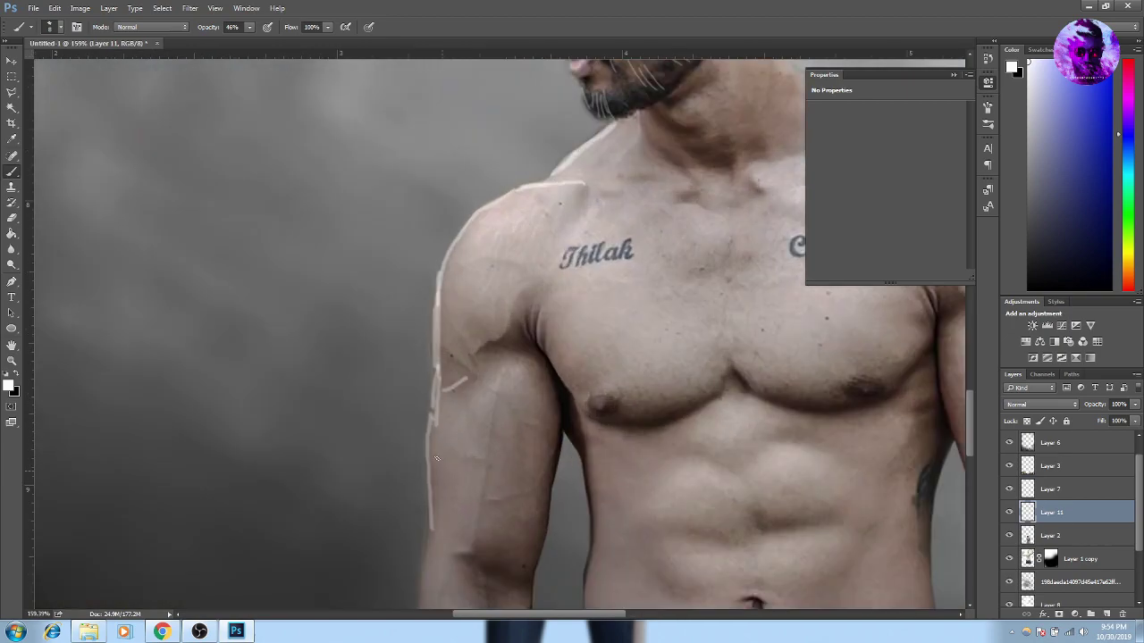
scroll(438, 375, "down", 2)
scroll(519, 313, "up", 3)
Paint white highlights on the pectoral and two short strokes across the abdomen
left_click_drag(523, 273, 559, 322)
scroll(616, 487, "up", 1)
left_click_drag(585, 489, 643, 485)
left_click_drag(715, 490, 767, 491)
scroll(767, 491, "down", 3)
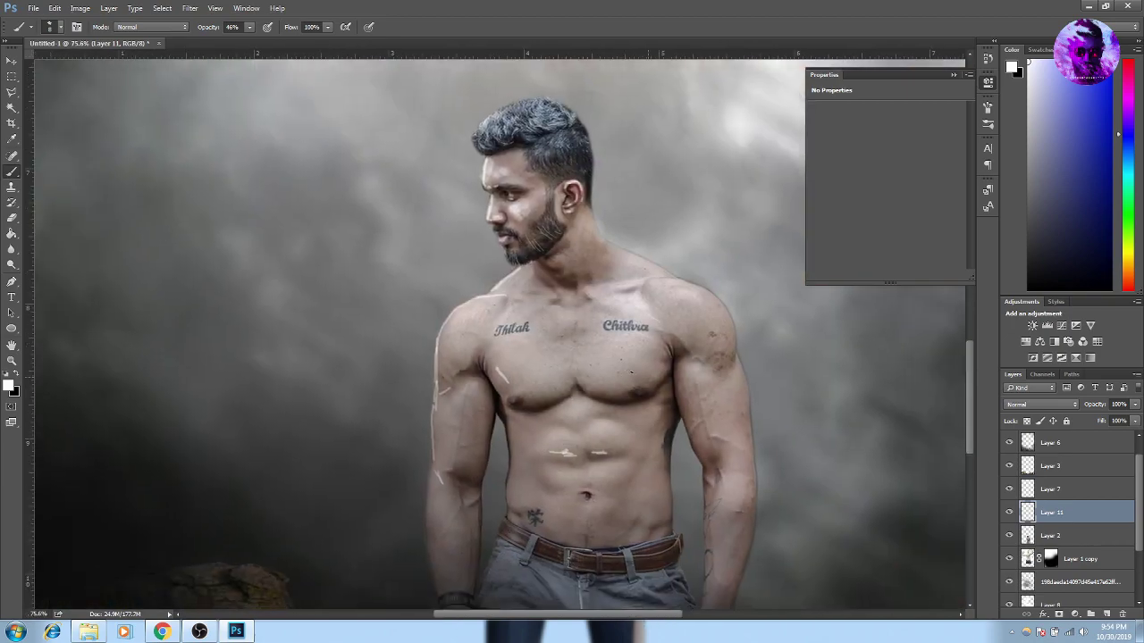
scroll(732, 356, "up", 2)
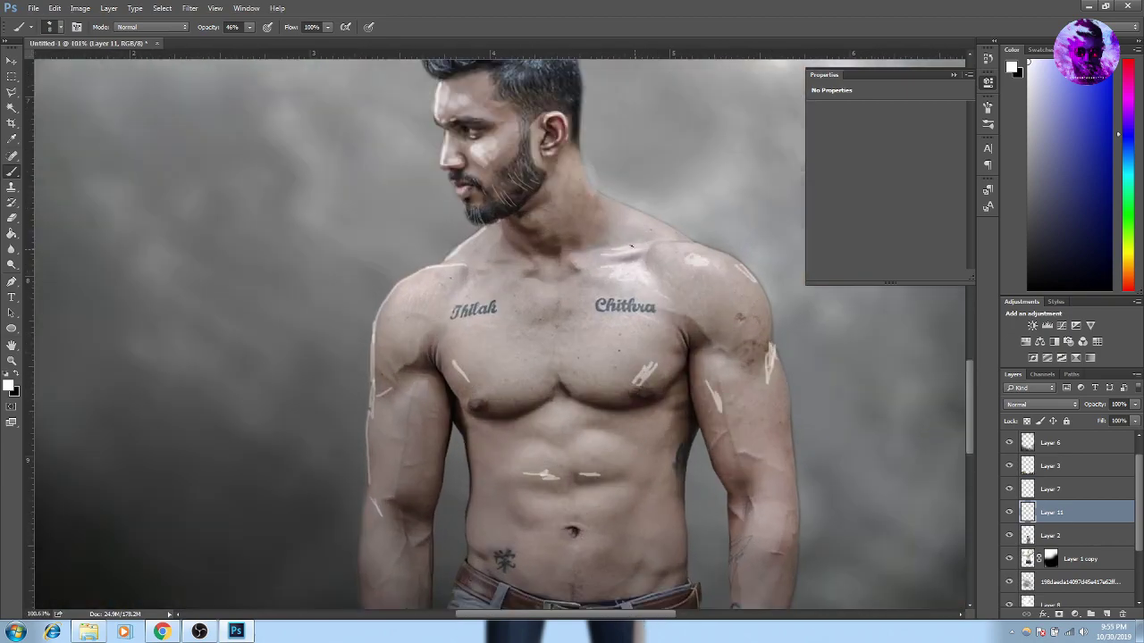
scroll(396, 307, "down", 3)
scroll(535, 411, "up", 3)
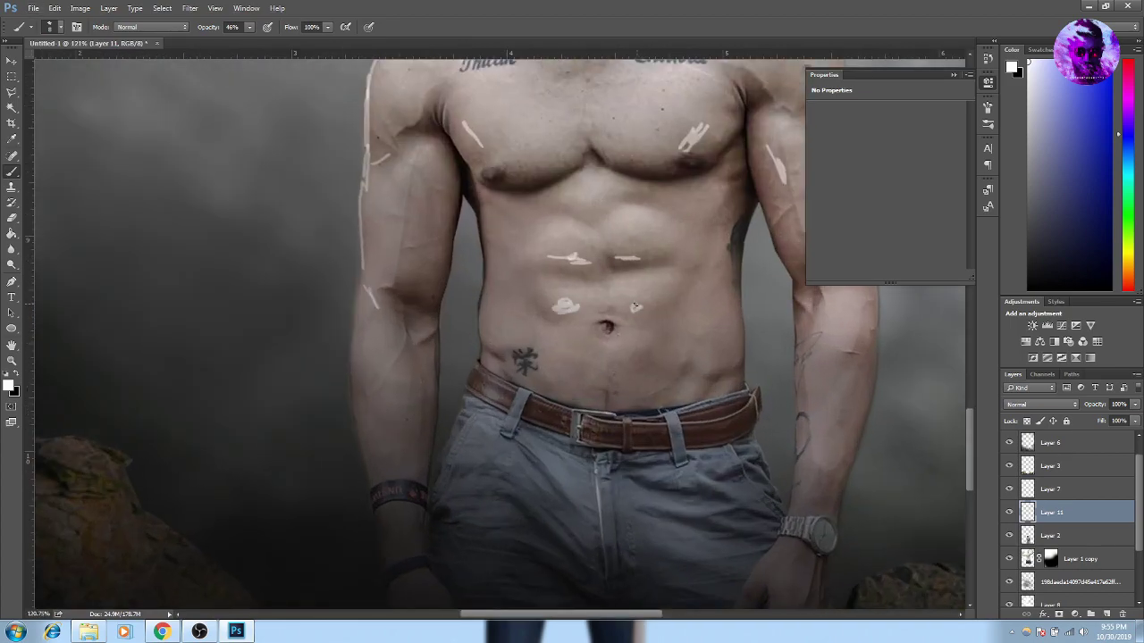
scroll(552, 531, "down", 3)
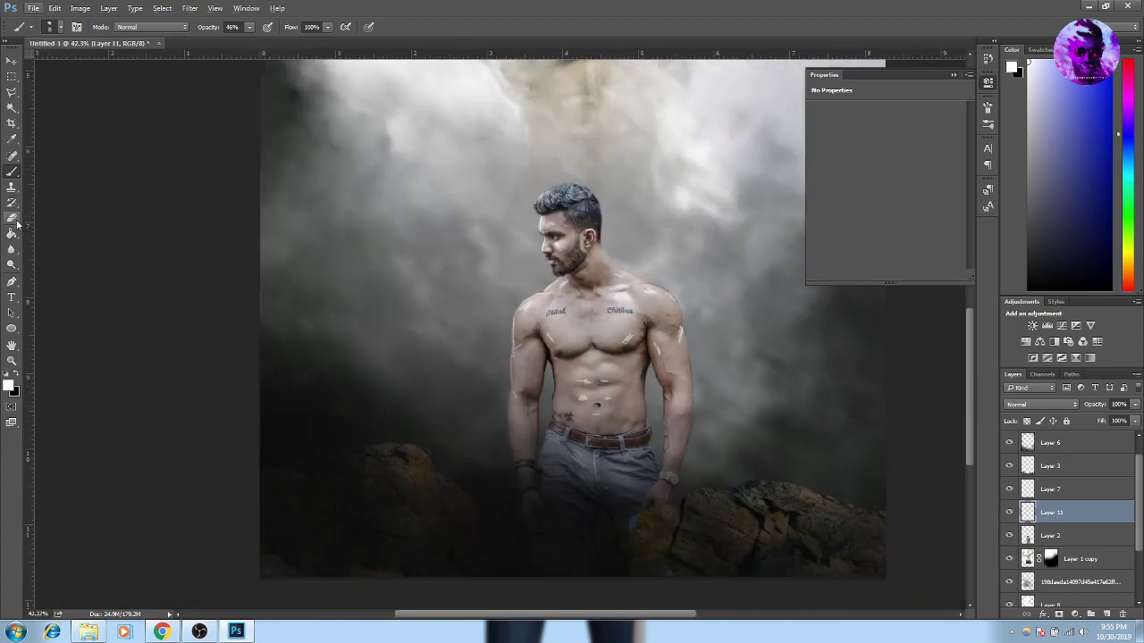
Drop brush opacity to 14% for a faint white wash over the torso
left_click(241, 24)
type("14")
scroll(546, 444, "up", 3)
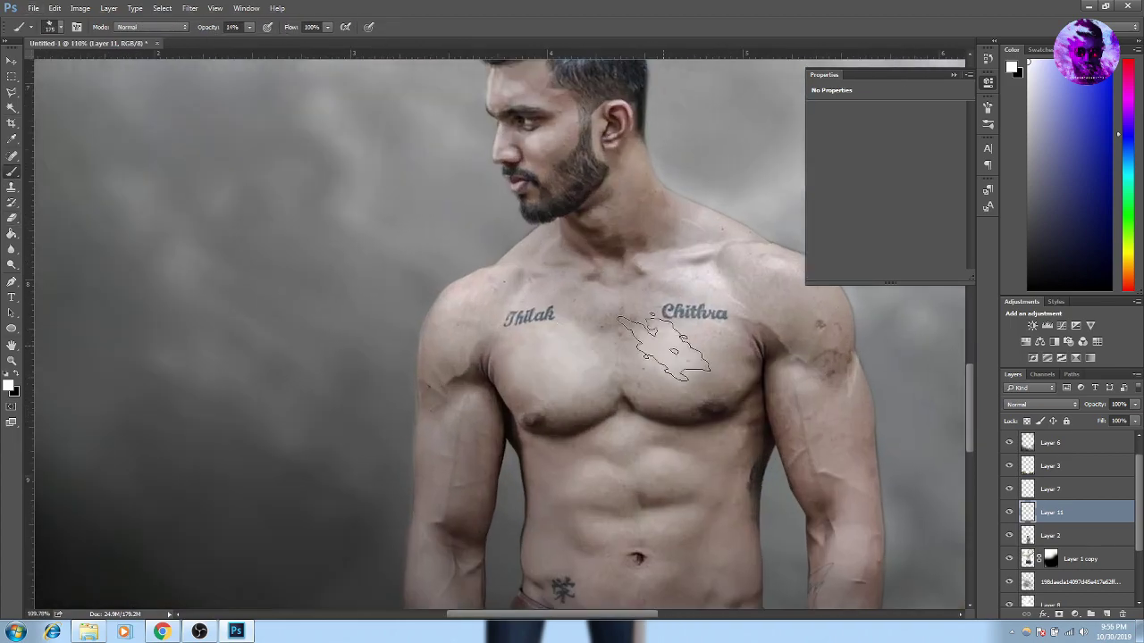
scroll(492, 242, "down", 2)
scroll(491, 241, "down", 2)
scroll(729, 276, "up", 2)
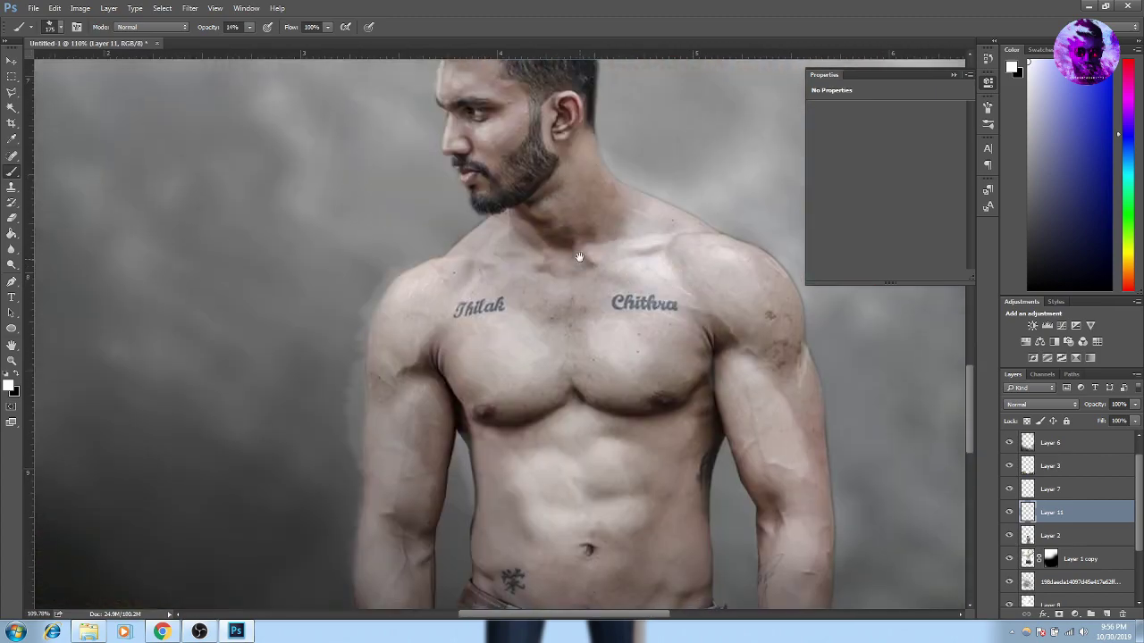
scroll(577, 256, "down", 4)
scroll(503, 438, "up", 2)
scroll(503, 438, "down", 3)
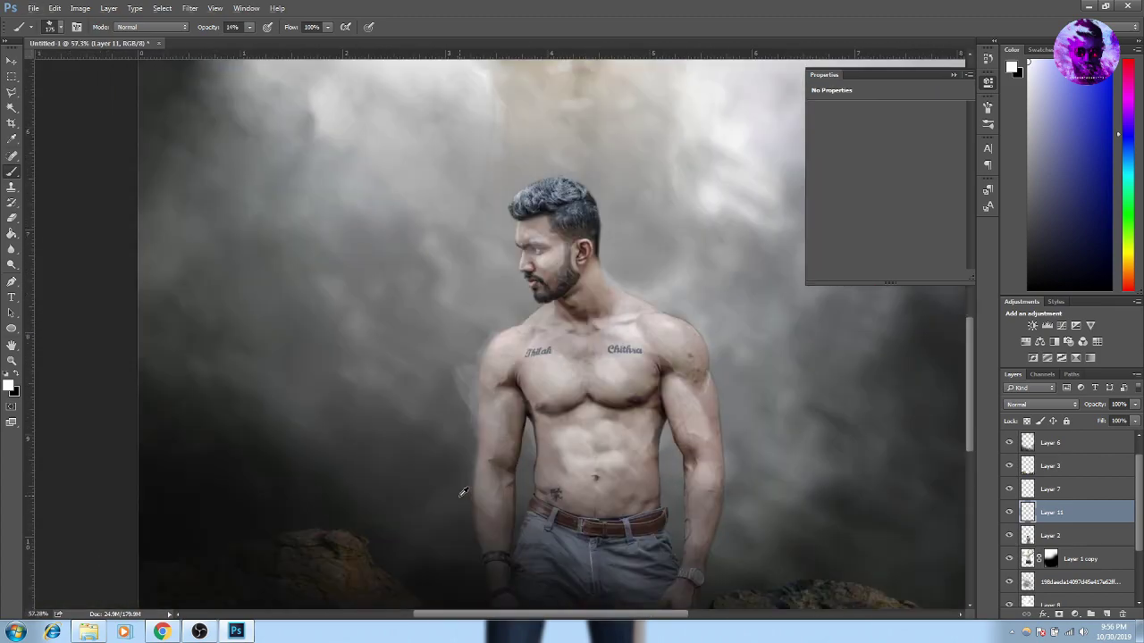
scroll(514, 258, "up", 3)
key("e")
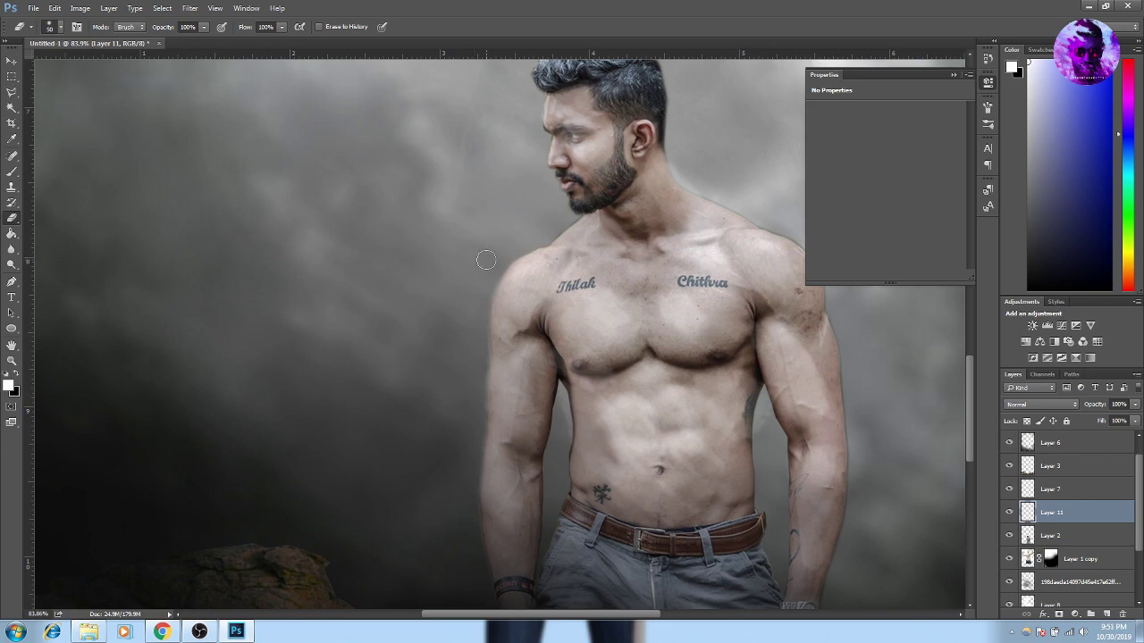
scroll(582, 184, "right", 2)
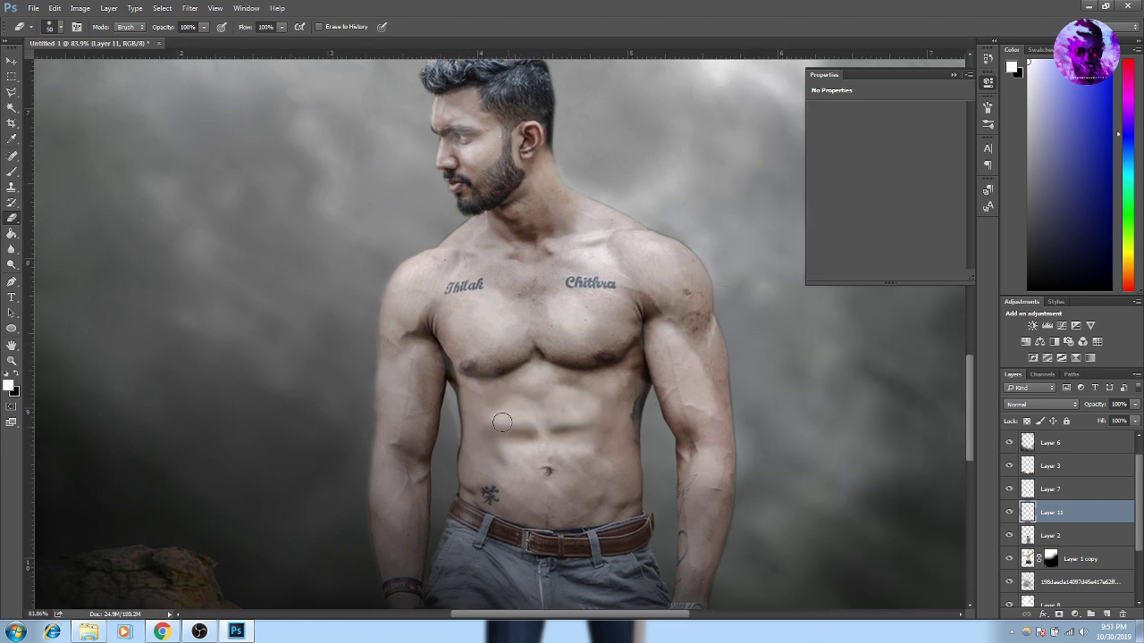
scroll(501, 422, "down", 3)
scroll(428, 358, "up", 4)
scroll(378, 320, "down", 1)
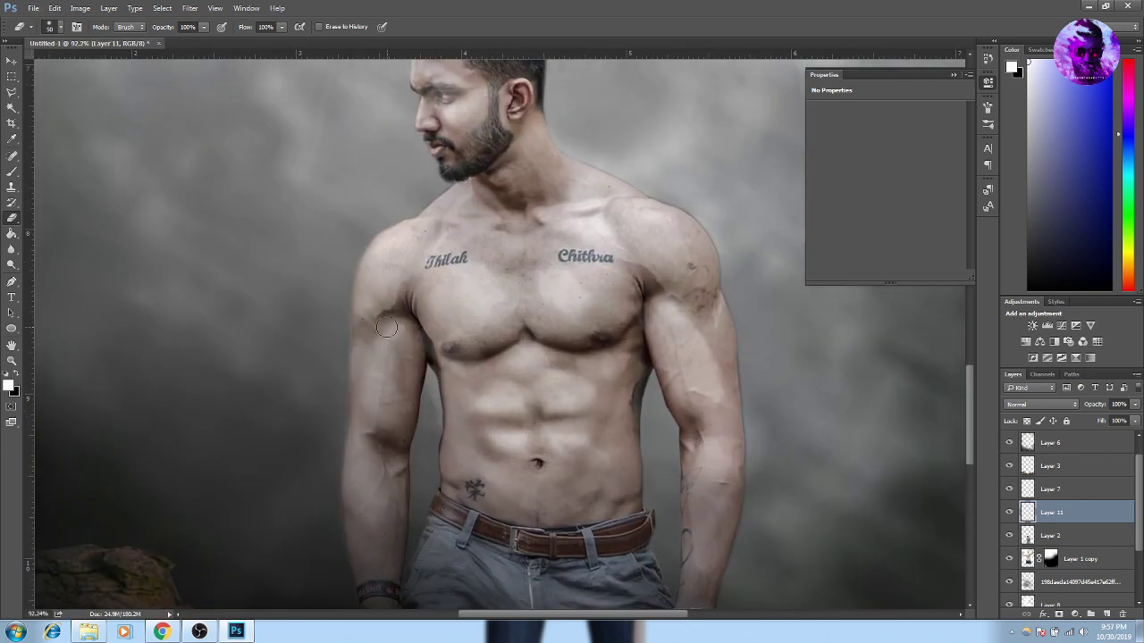
scroll(465, 402, "down", 3)
scroll(536, 420, "down", 1)
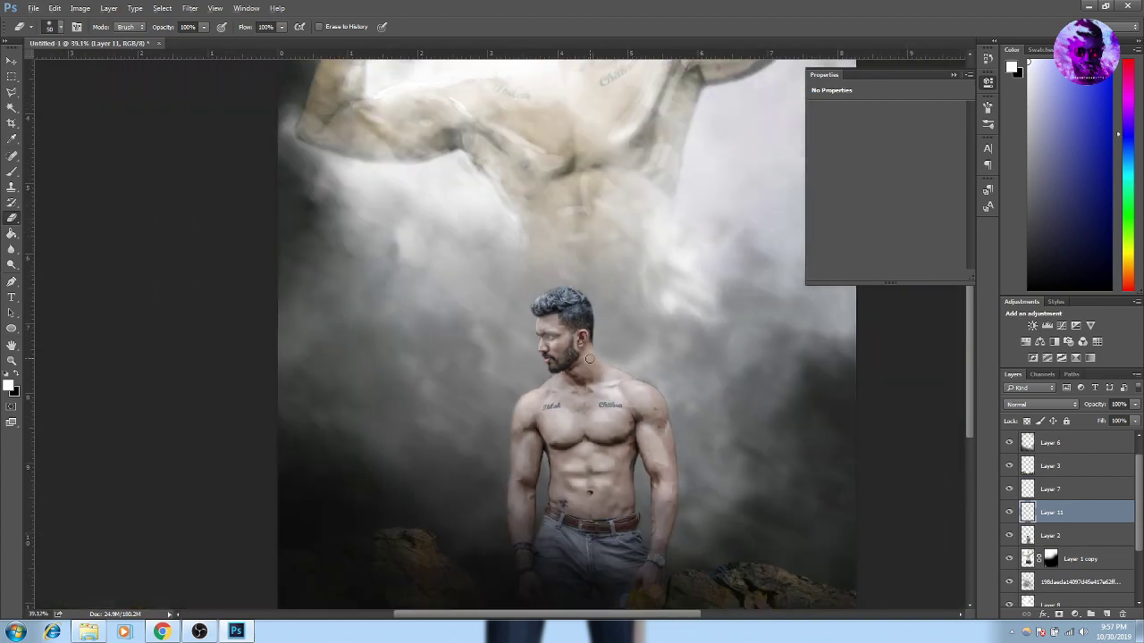
scroll(590, 427, "down", 1)
Step the layer selection from the lower man's layer up to Layer 3, switching between Move and Brush
key("v")
key("alt+bracketleft")
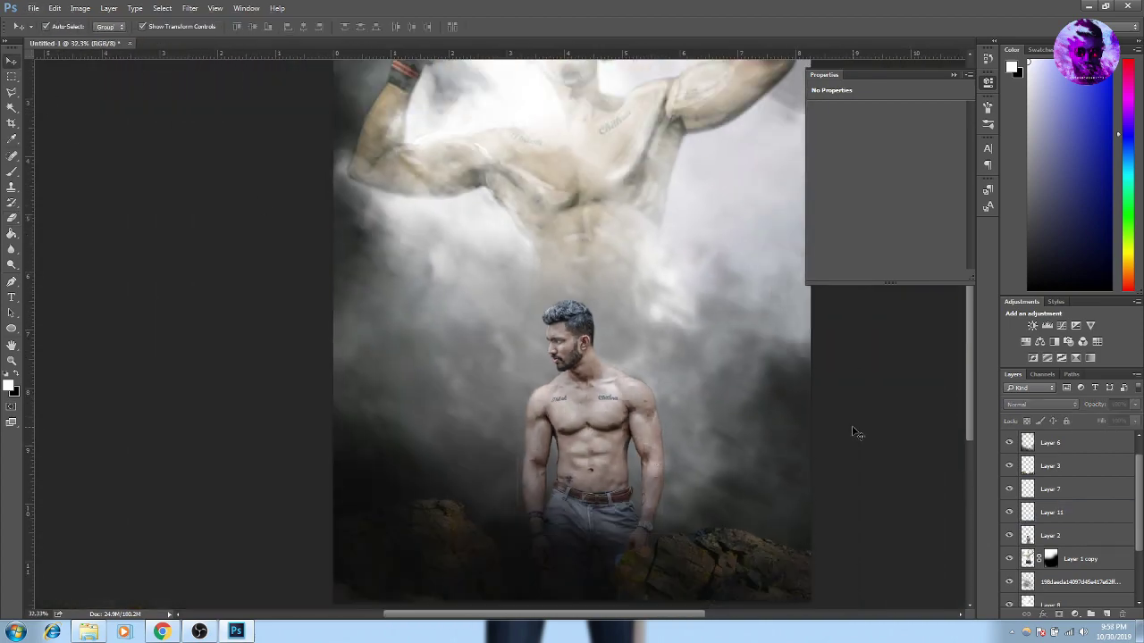
scroll(747, 444, "up", 3)
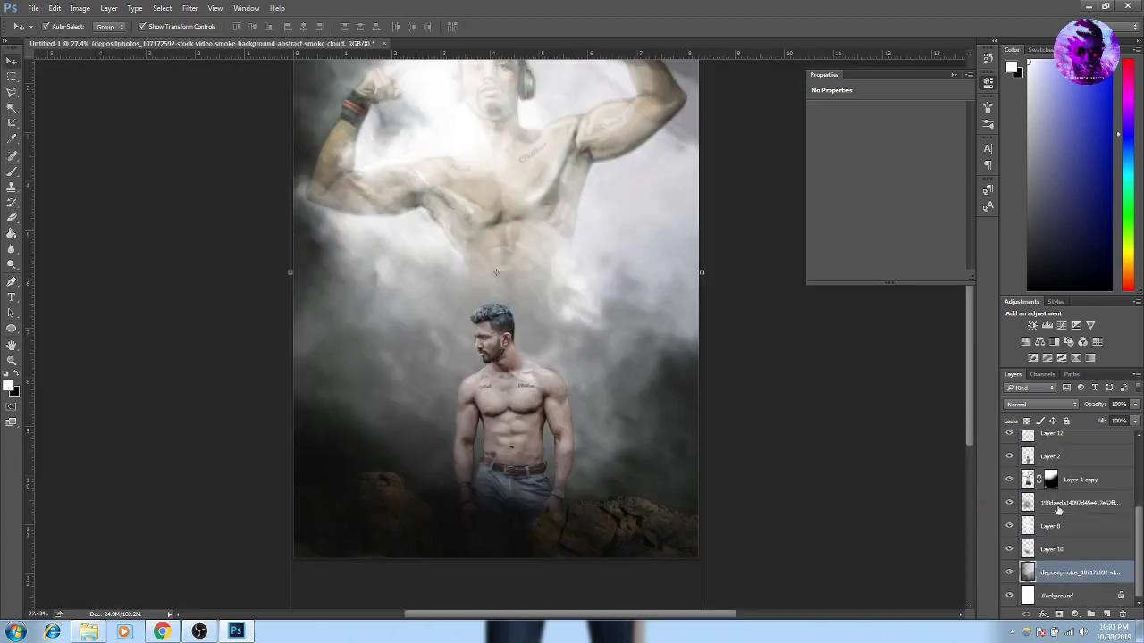
key("alt+bracketright")
key("alt+bracketright")
key("alt+bracketright")
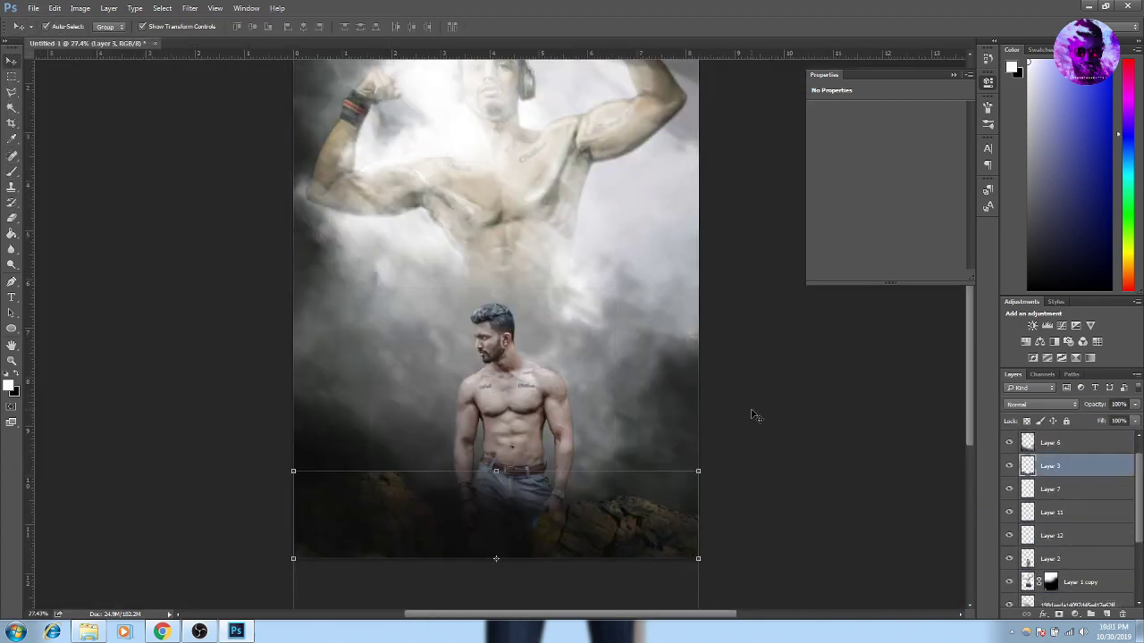
key("b")
scroll(418, 510, "up", 2)
scroll(418, 510, "up", 2)
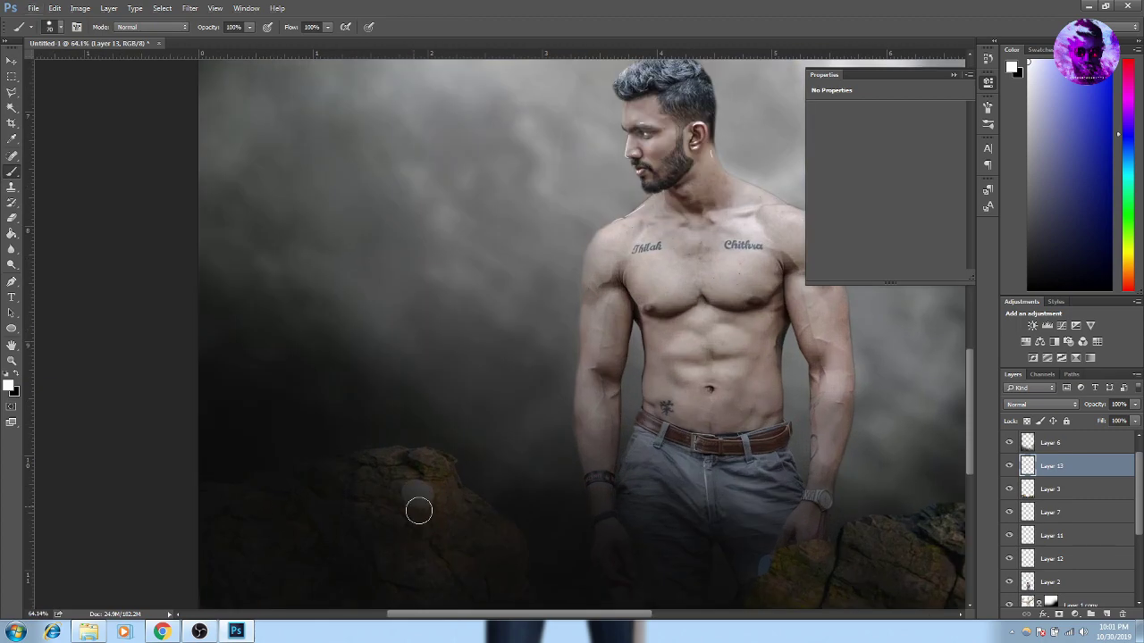
scroll(429, 497, "down", 2)
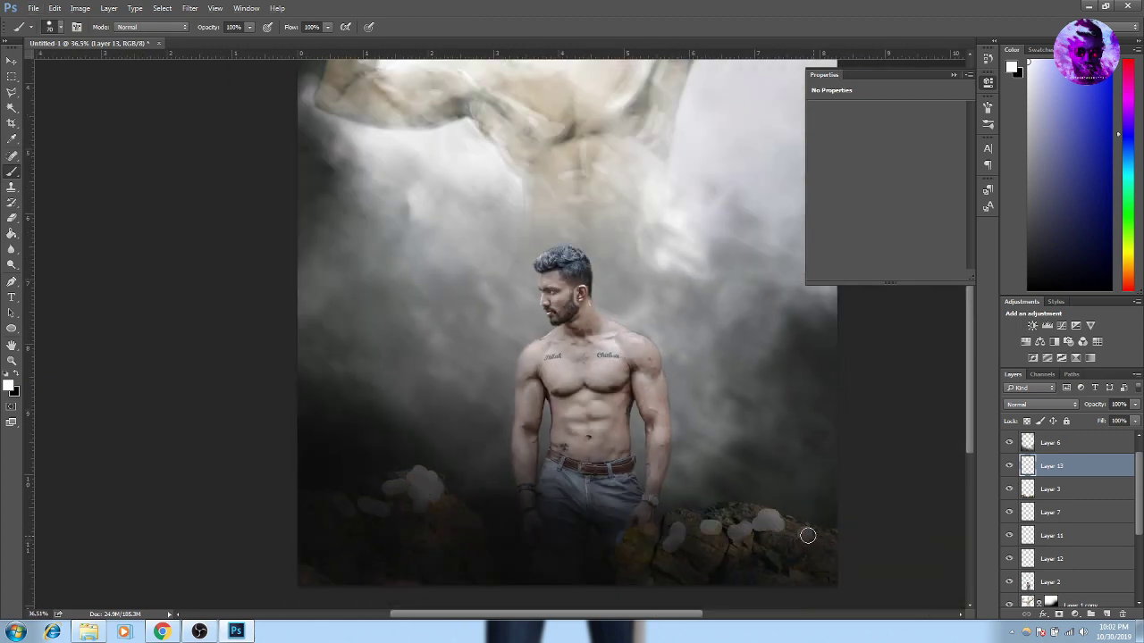
scroll(807, 536, "down", 1)
key("v")
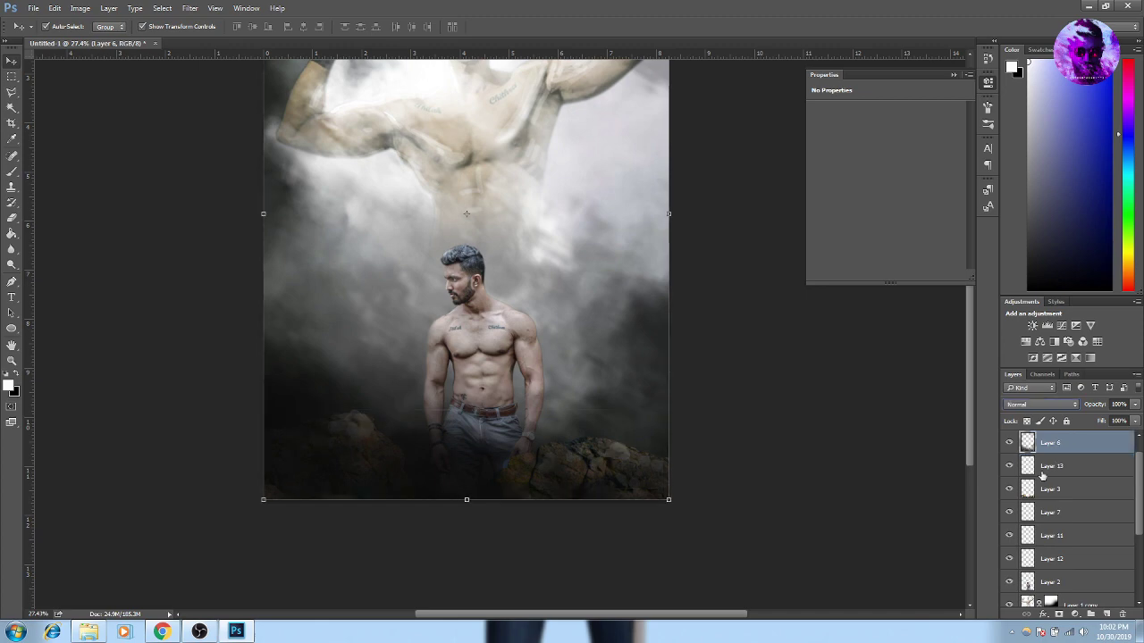
Select the rocks layer, opening and cancelling the Exposure and Levels adjustments
key("b")
key("v")
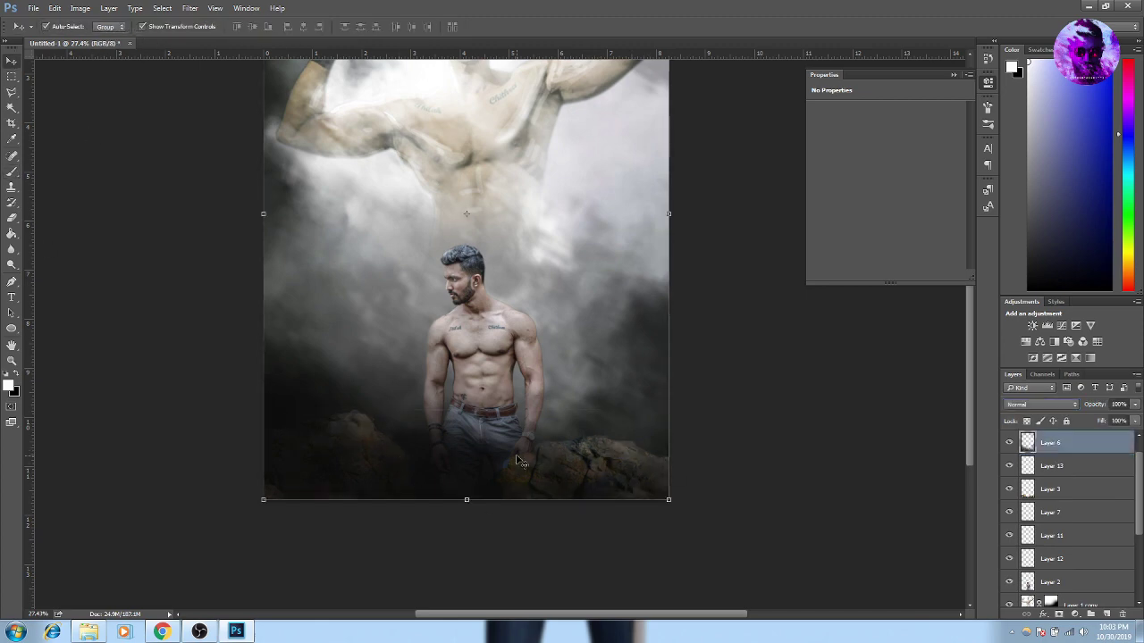
left_click(1051, 489)
left_click(80, 9)
left_click(250, 73)
key("Escape")
left_click(80, 8)
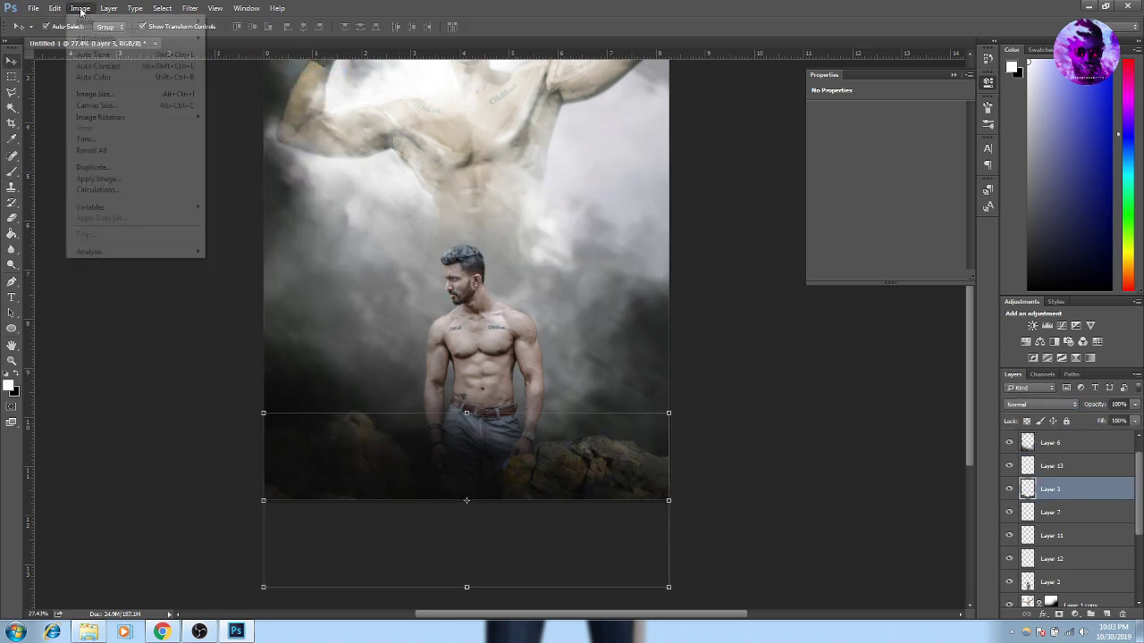
left_click(241, 51)
key("Escape")
left_click(76, 8)
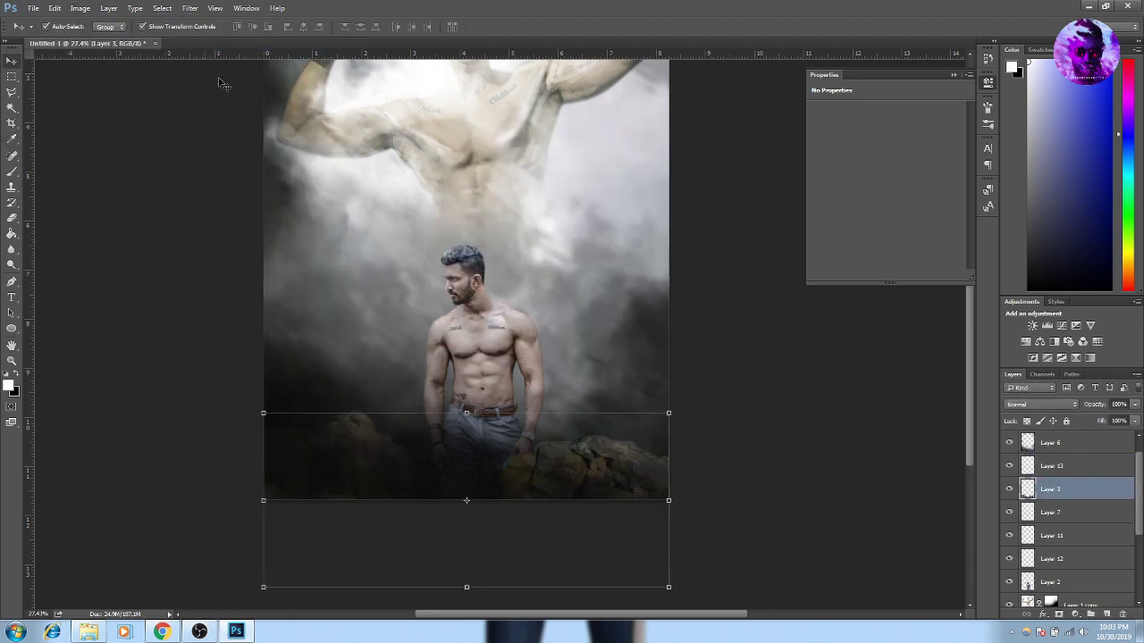
left_click(79, 8)
left_click(241, 51)
key("Escape")
Raise the rocks' lightness to +21 with Hue/Saturation, then add a new empty layer
left_click(79, 8)
mouse_move(97, 39)
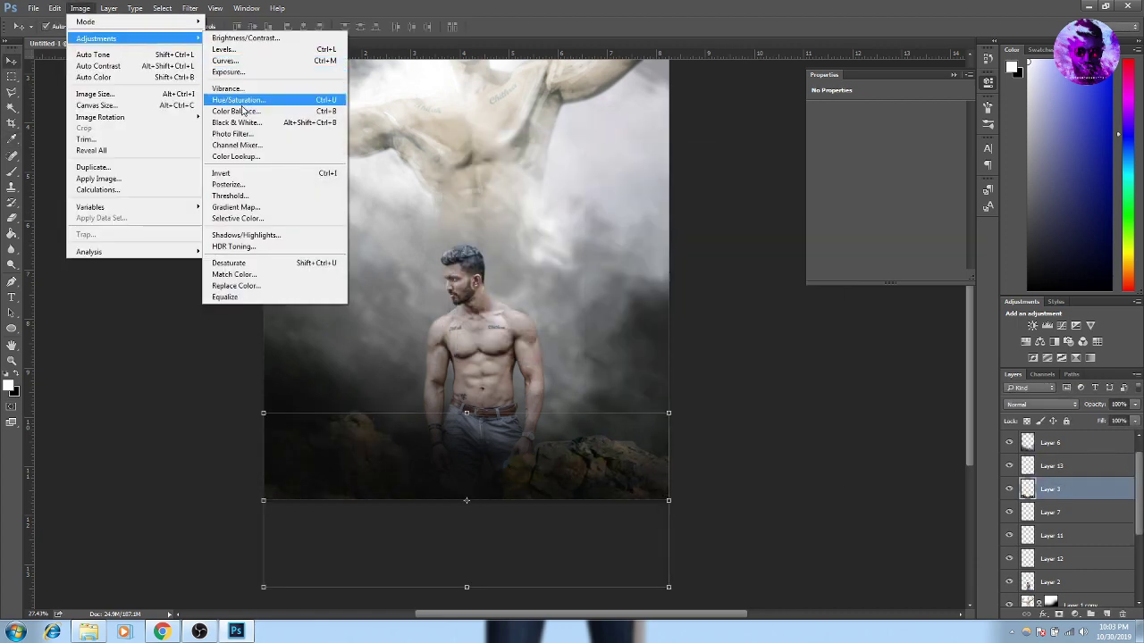
left_click(268, 102)
left_click_drag(794, 283, 807, 290)
key("Return")
key("ctrl+plus")
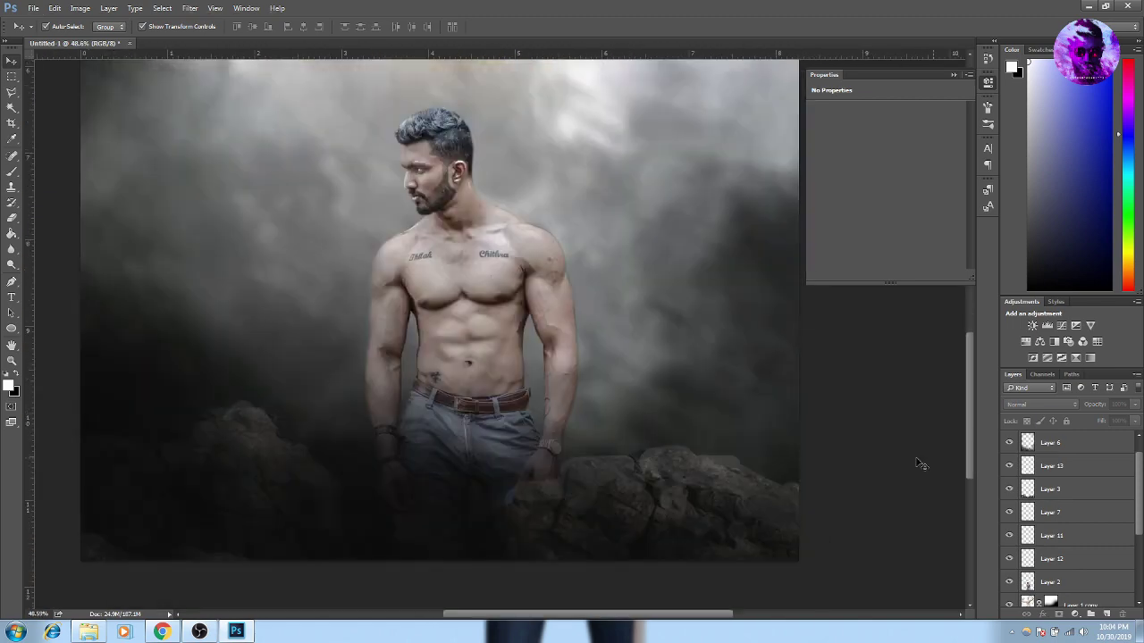
key("ctrl+shift+alt+n")
Paint thin white highlight lines along the tops of the right and left rocks
key("b")
key("ctrl+plus")
left_click_drag(715, 420, 747, 402)
left_click_drag(747, 402, 617, 368)
left_click_drag(731, 383, 856, 425)
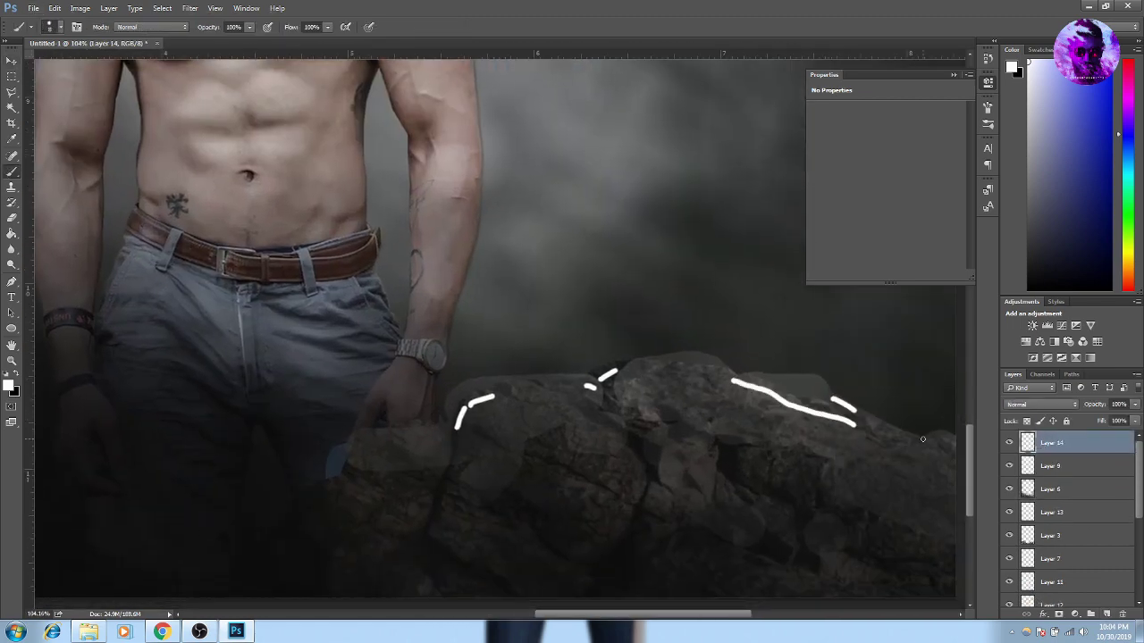
left_click_drag(295, 464, 876, 531)
left_click_drag(358, 402, 556, 393)
left_click_drag(340, 388, 438, 447)
Soften the white rock strokes with a Gaussian Blur, raising the radius
key("ctrl+minus")
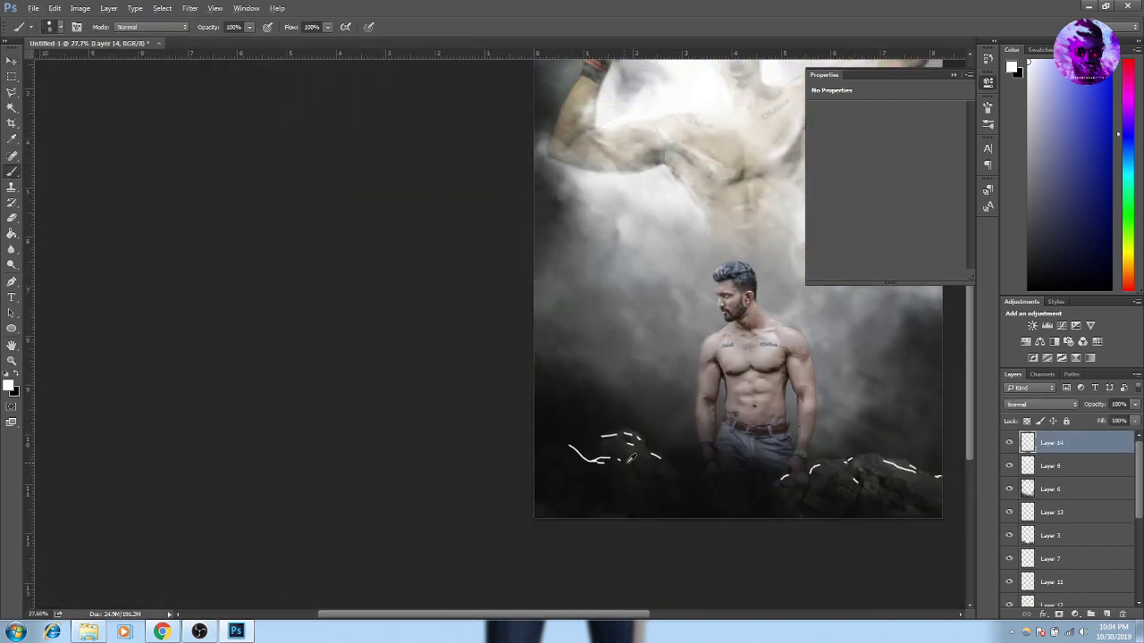
key("ctrl+plus")
key("ctrl+0")
key("v")
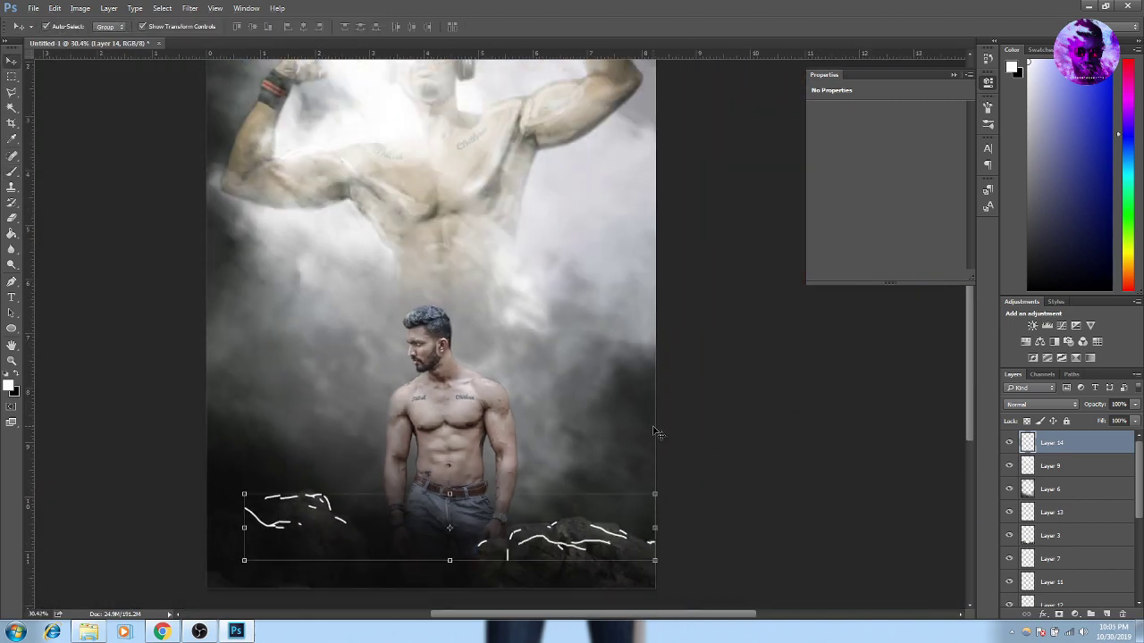
left_click(79, 8)
left_click(190, 8)
left_click_drag(173, 317, 179, 314)
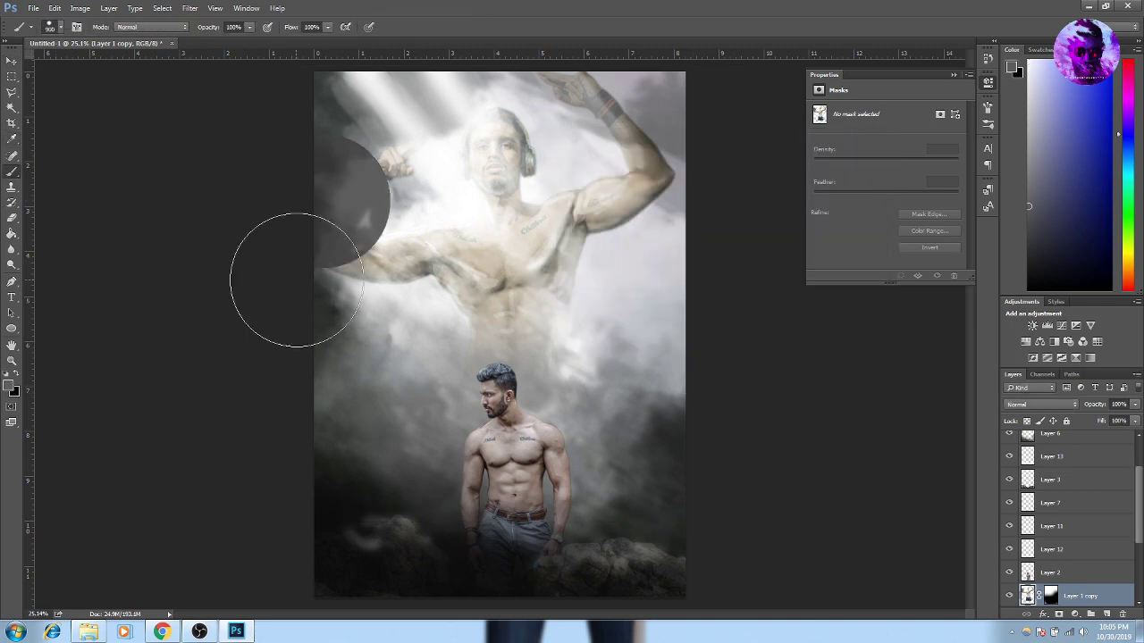
Set the brush to size 900 and 32% opacity, and select Layer 1 copy
right_click(12, 171)
left_click(54, 26)
left_click(249, 27)
left_click_drag(229, 41, 207, 40)
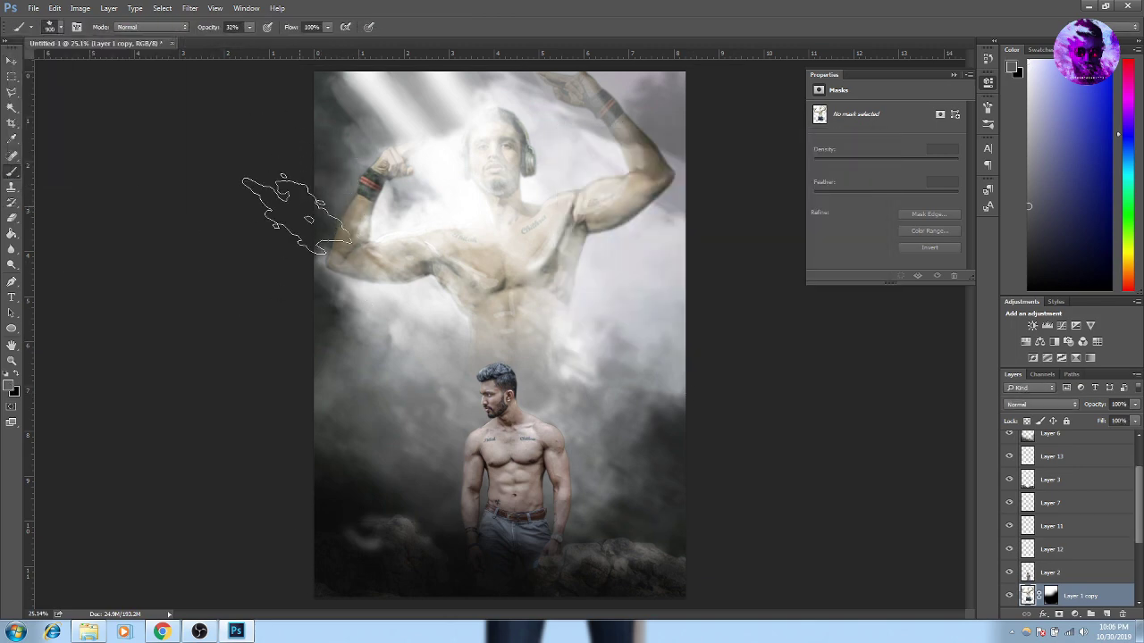
scroll(1072, 518, "down", 3)
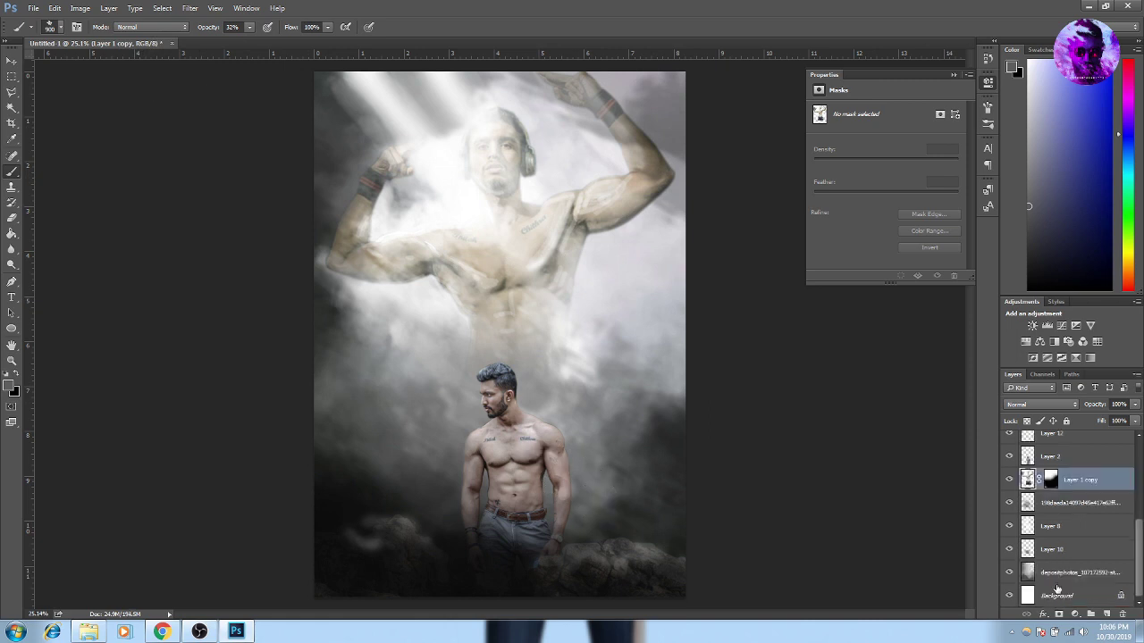
left_click(1042, 501)
Add Layer 15 with a black foreground colour and set it to Overlay blending
key("ctrl+shift+alt+n")
left_click(11, 387)
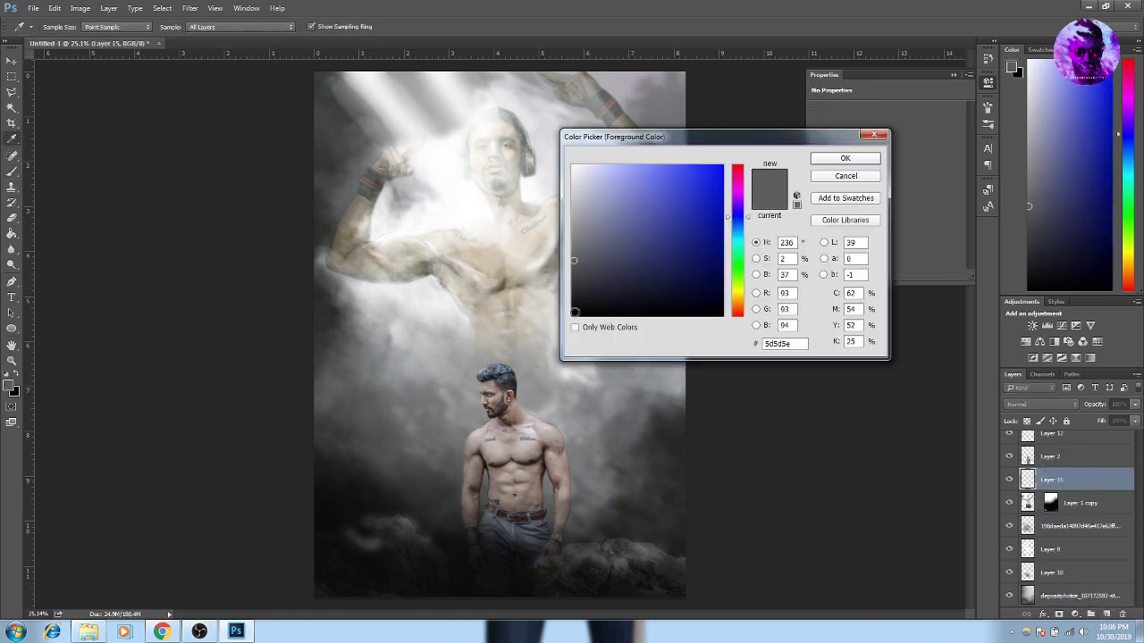
left_click(576, 329)
key("Return")
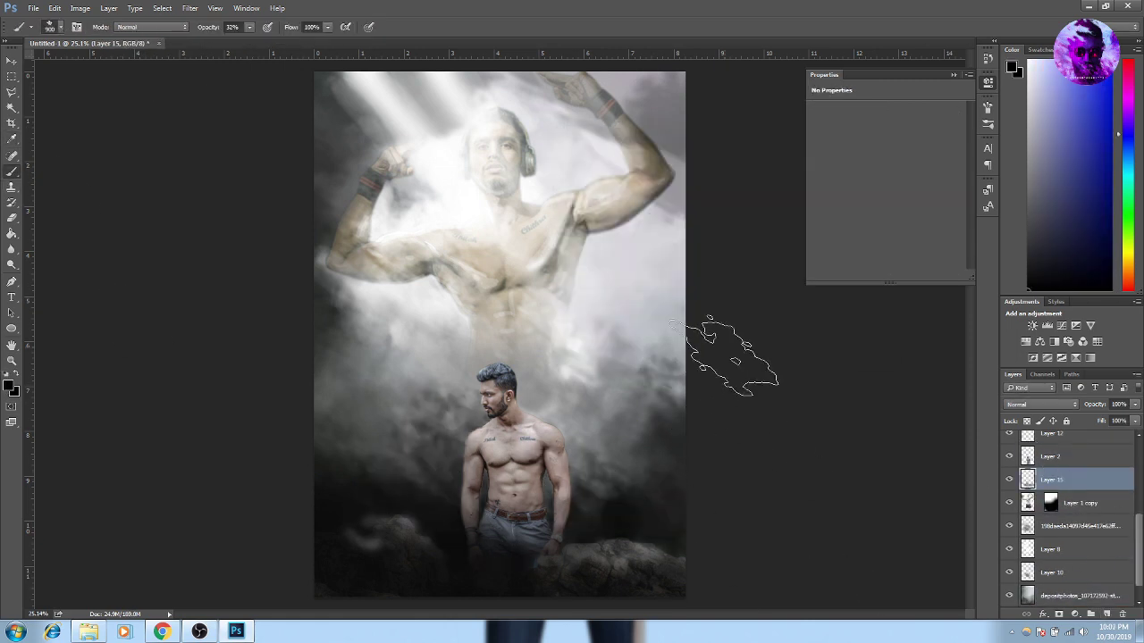
scroll(300, 435, "down", 3)
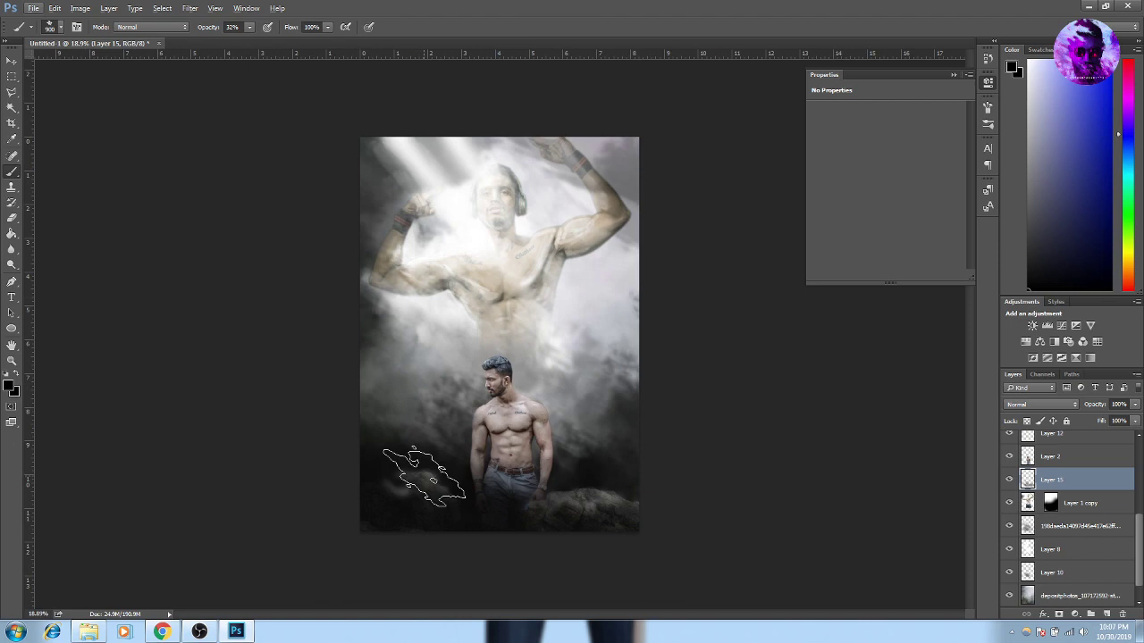
scroll(493, 385, "up", 4)
key("v")
key("shift+alt+o")
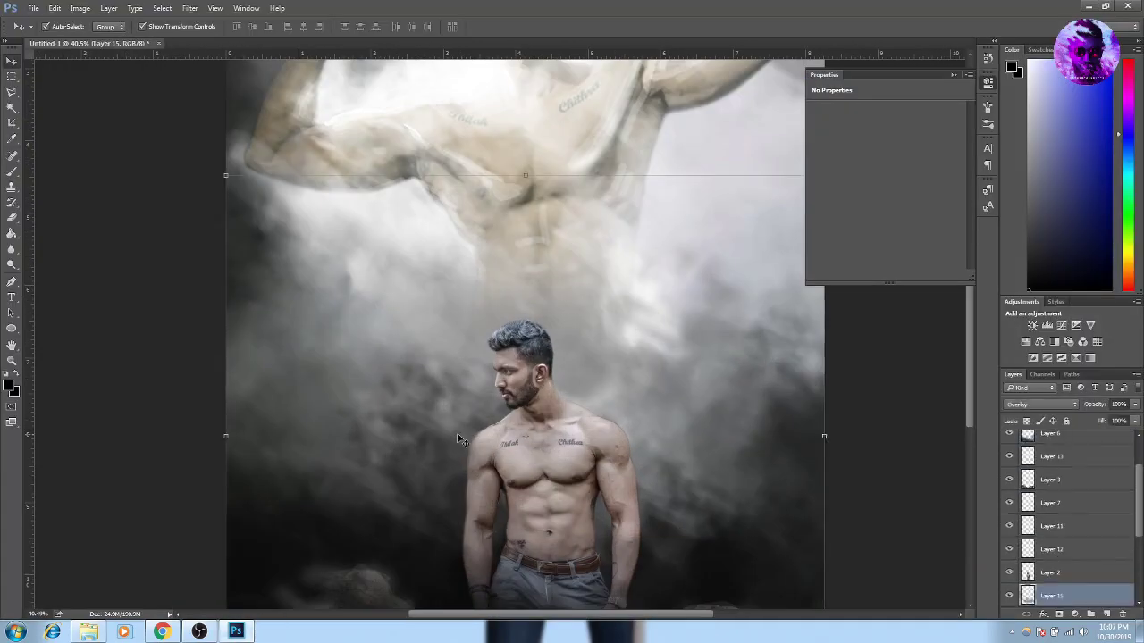
left_click(185, 8)
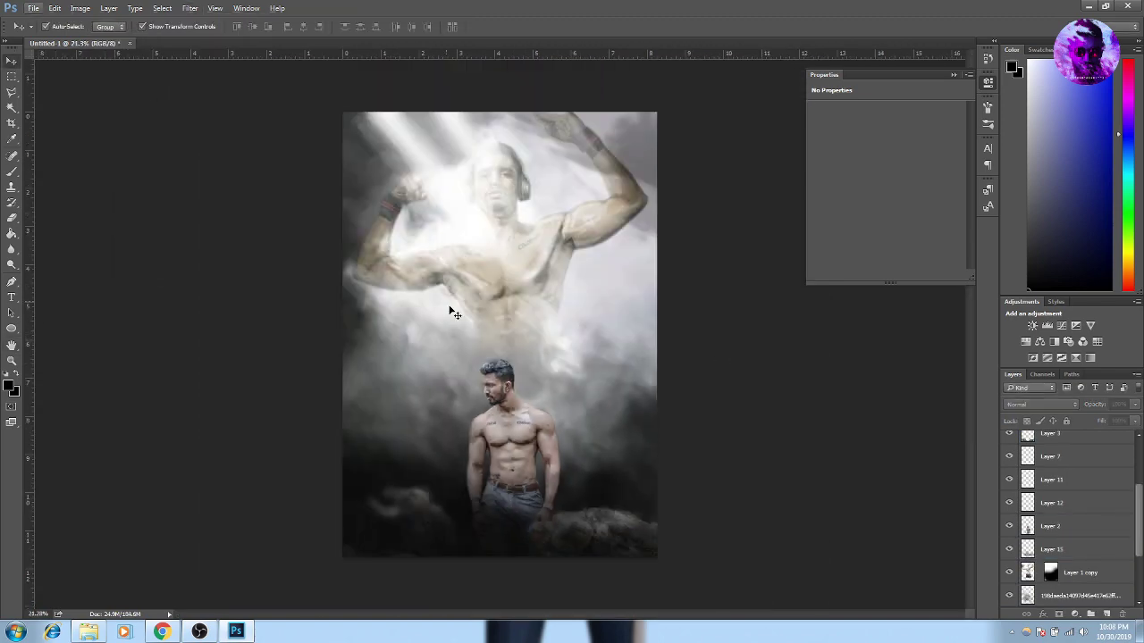
scroll(396, 503, "up", 4)
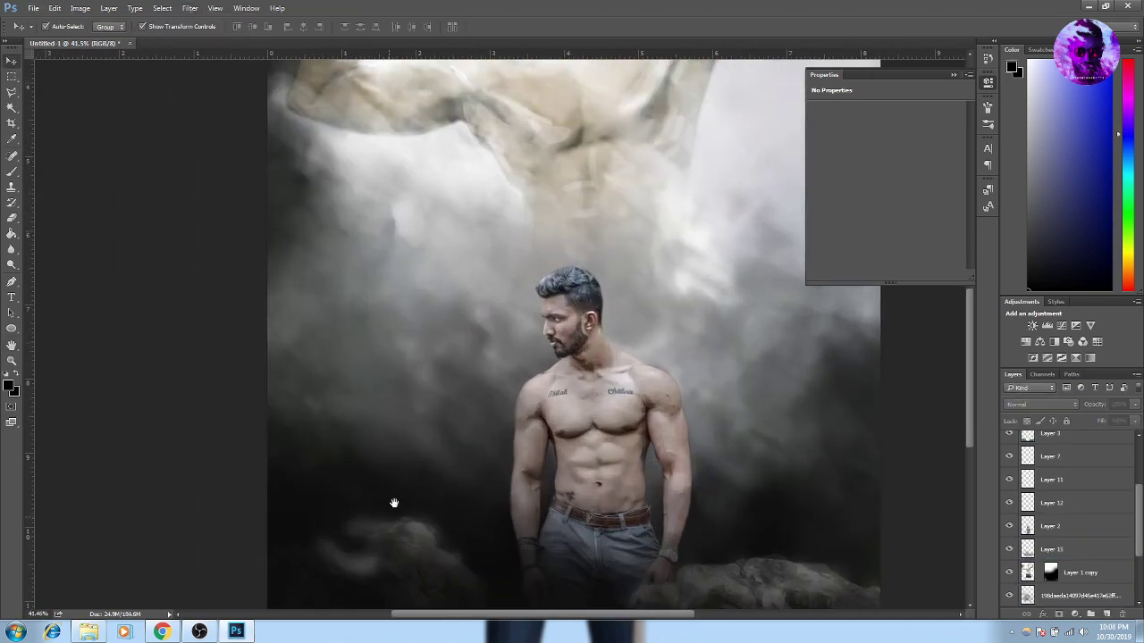
Add Layer 16 for the rock highlights and set the foreground colour to white
key("b")
left_click(1106, 615)
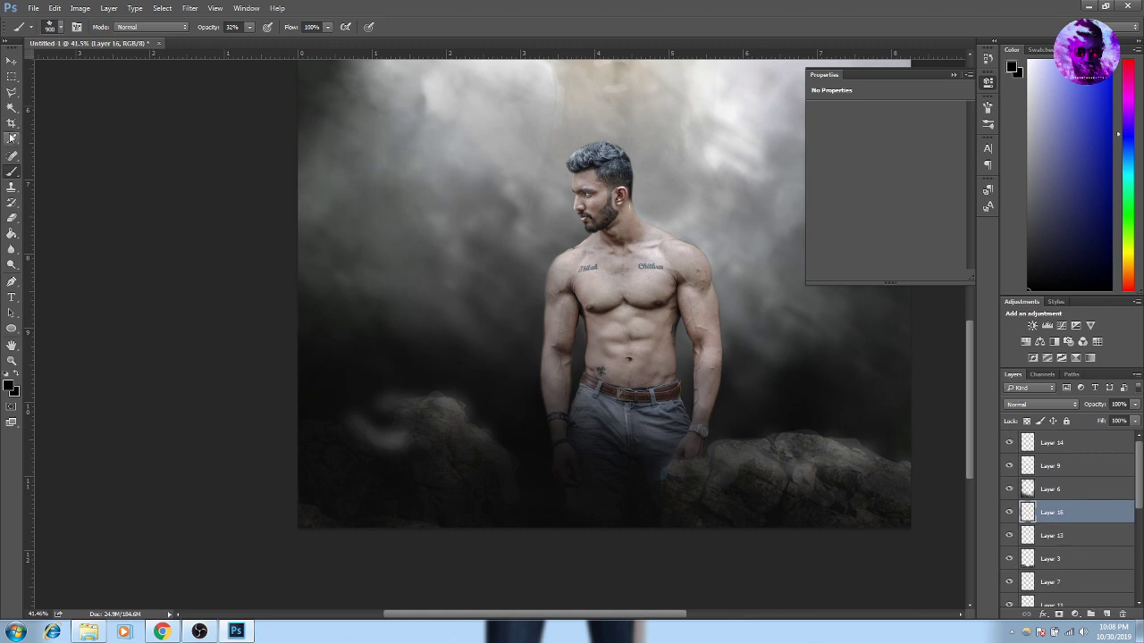
scroll(383, 370, "up", 3)
left_click(11, 386)
left_click(577, 170)
left_click(825, 153)
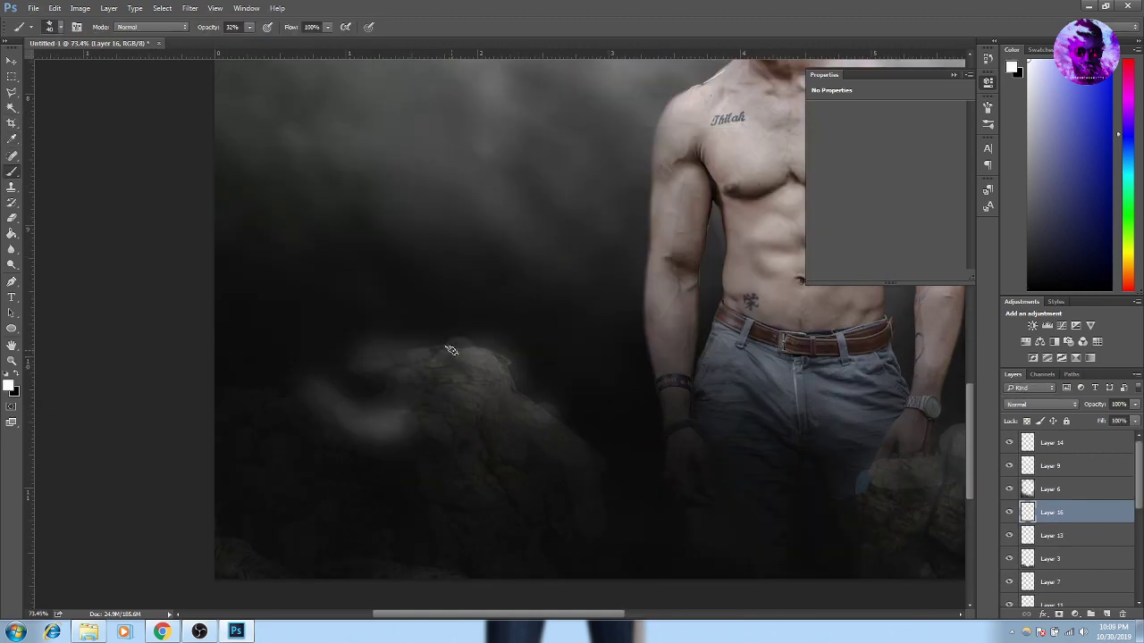
Brush soft white highlights over both rocks around the standing man's legs
scroll(454, 373, "up", 1)
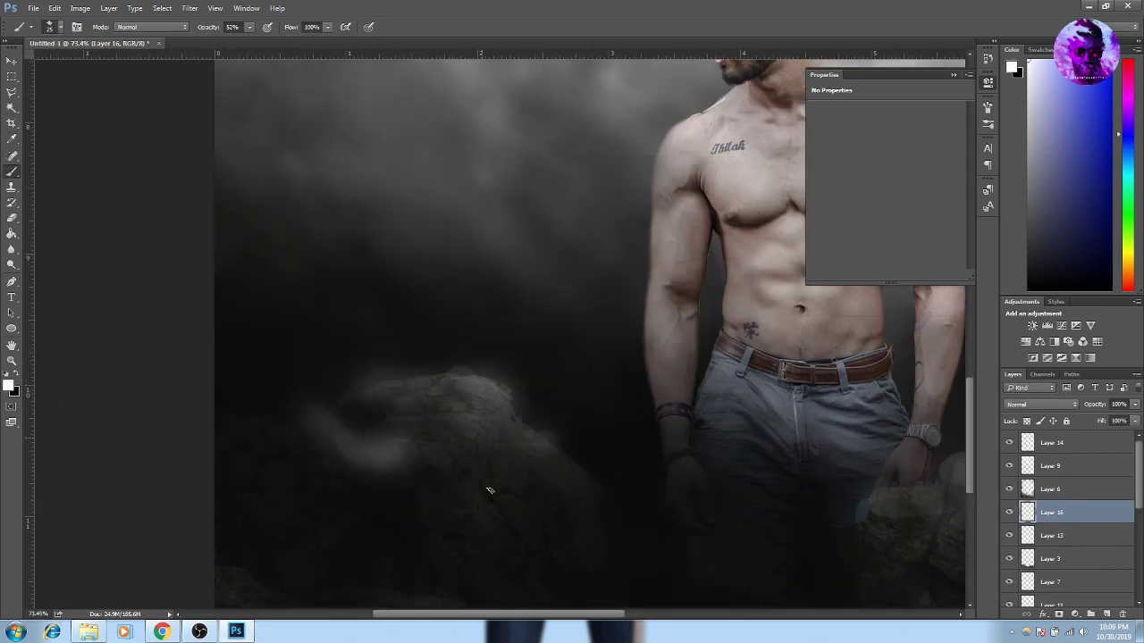
scroll(508, 437, "down", 3)
scroll(399, 422, "up", 3)
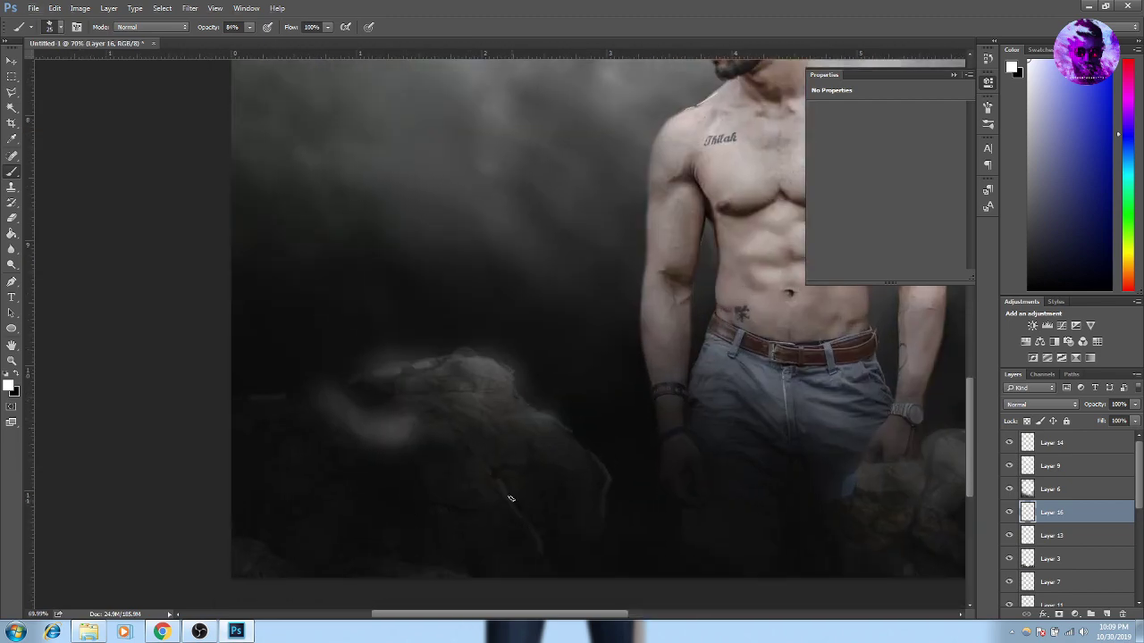
scroll(514, 500, "down", 3)
scroll(655, 443, "up", 1)
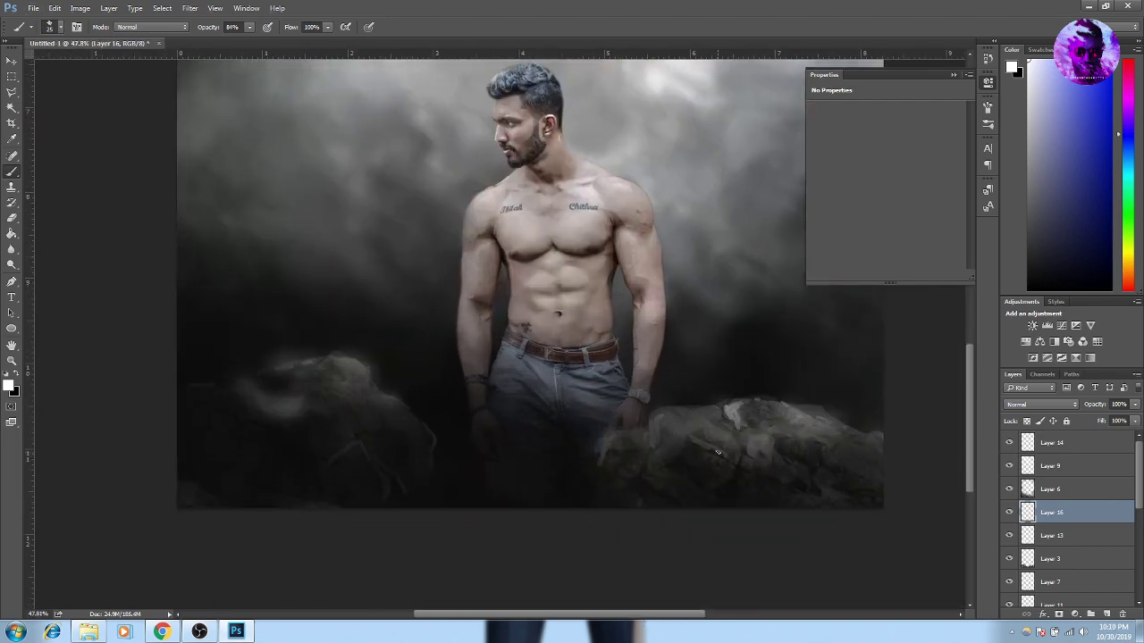
scroll(295, 366, "down", 2)
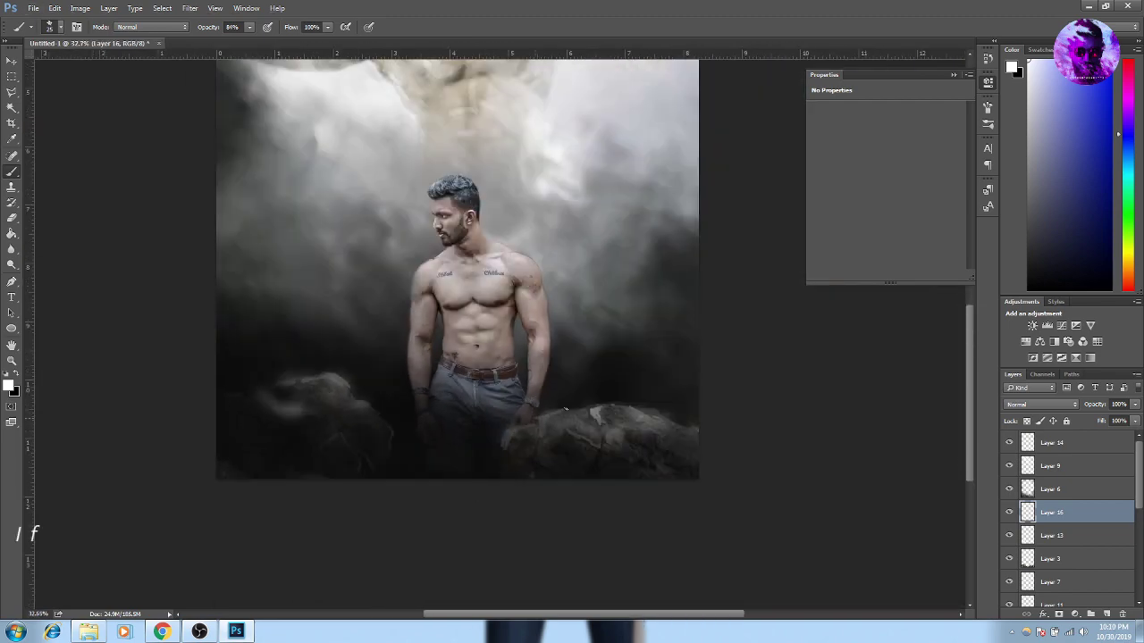
scroll(565, 410, "up", 3)
scroll(638, 402, "up", 1)
scroll(686, 464, "down", 3)
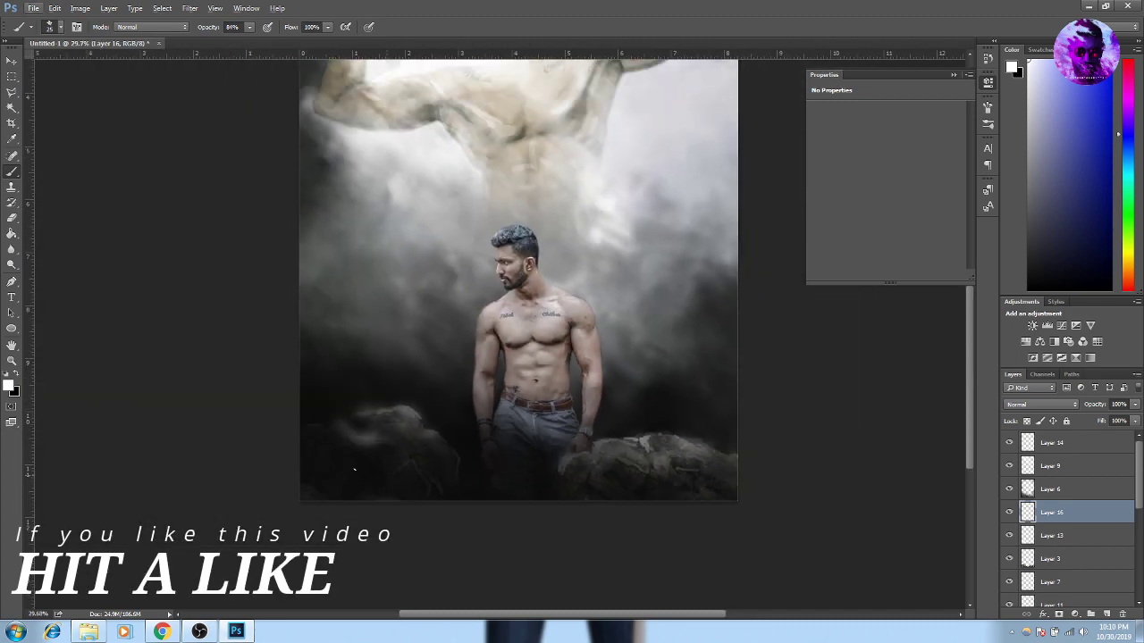
scroll(360, 545, "up", 4)
scroll(295, 533, "down", 2)
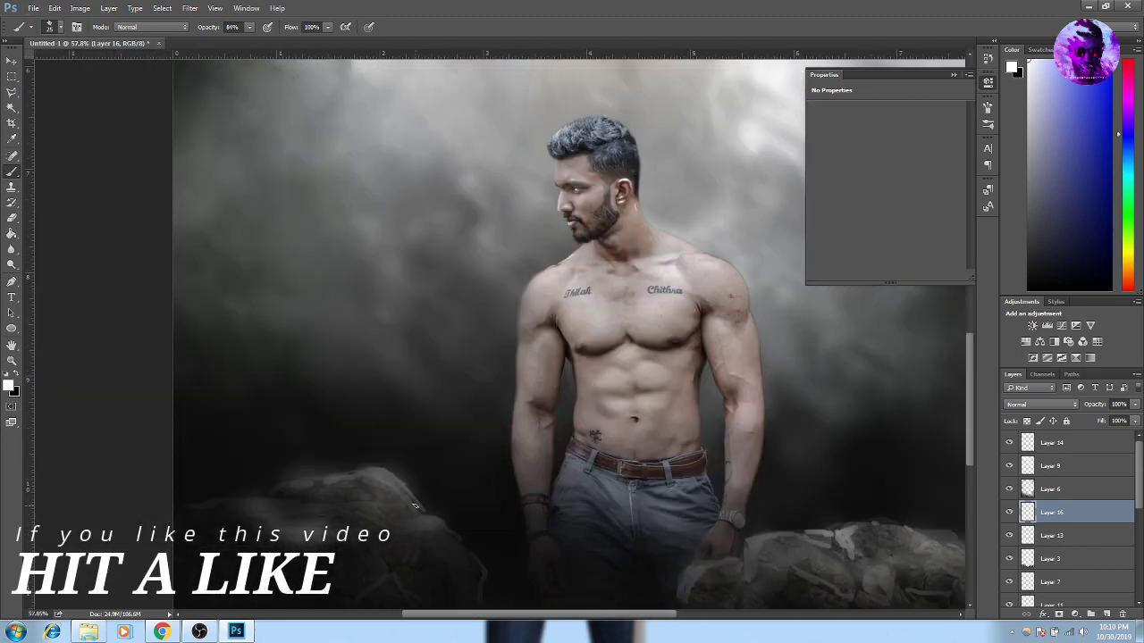
scroll(301, 497, "down", 3)
key("v")
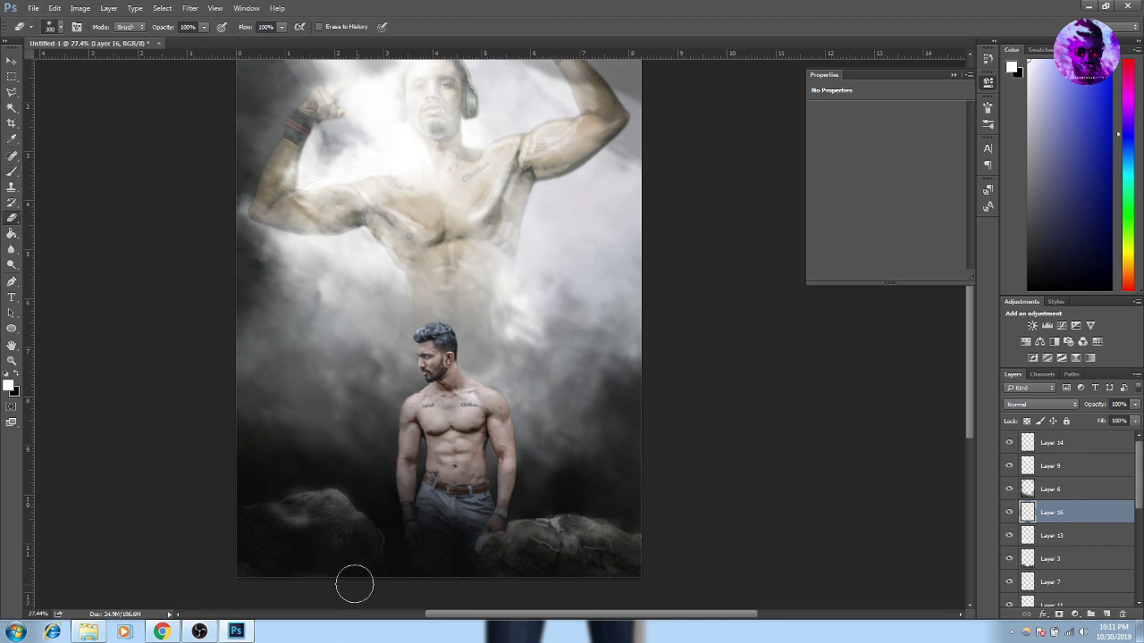
left_click(741, 464)
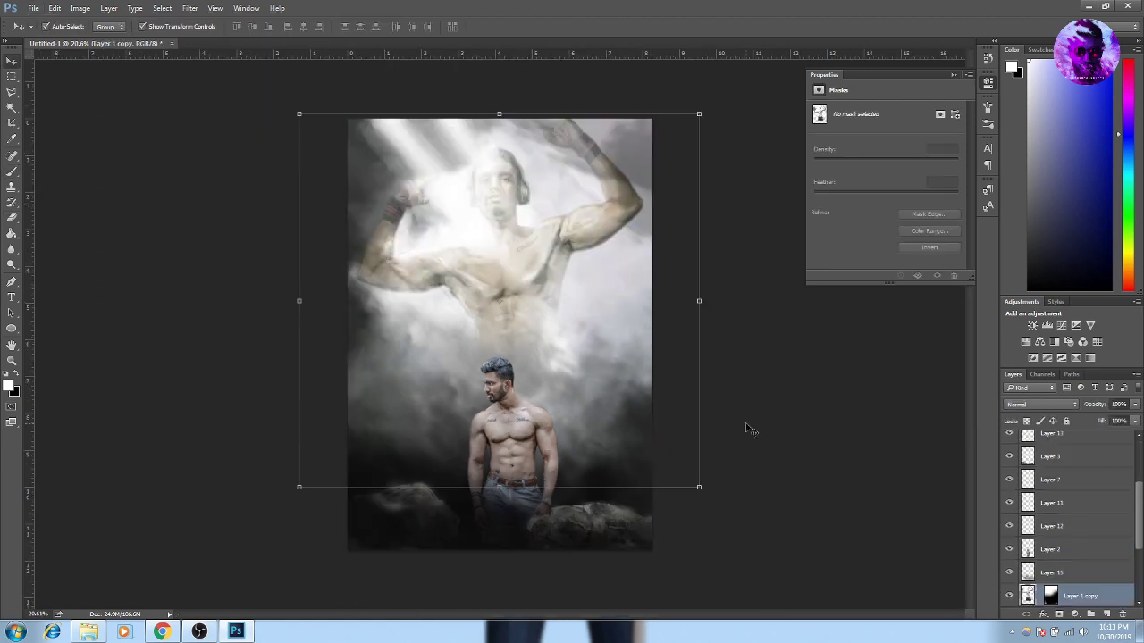
Lasso a thin ray strip from the raised arm, fill it white, reshape and Gaussian-blur it
key("l")
left_click(396, 257)
left_click(500, 409)
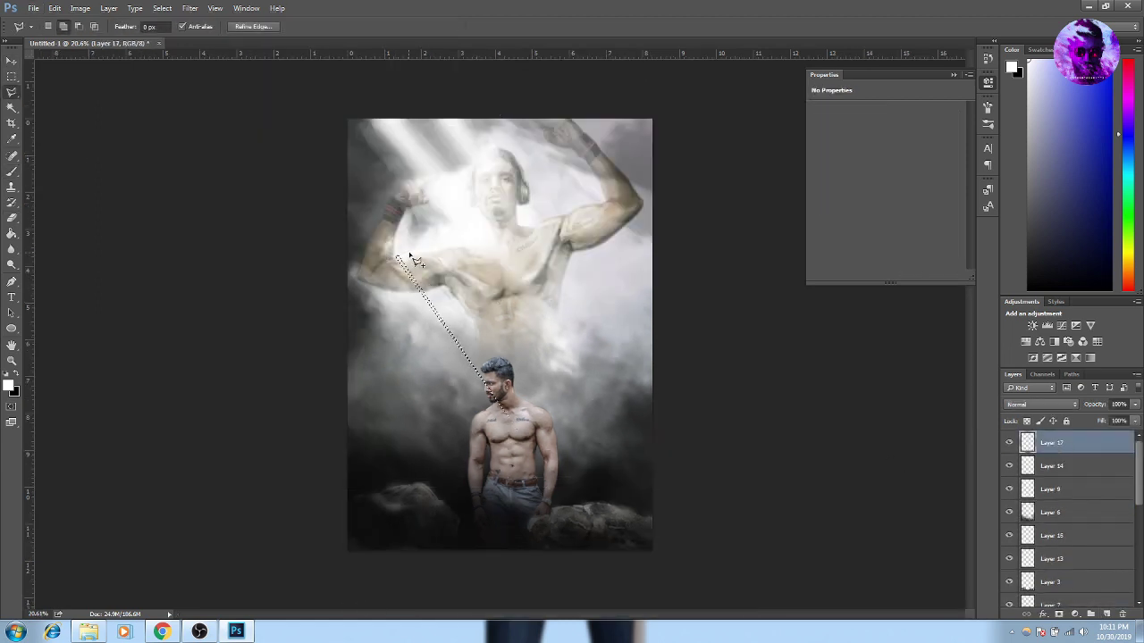
left_click(415, 244)
key("alt+BackSpace")
key("ctrl+d")
key("v")
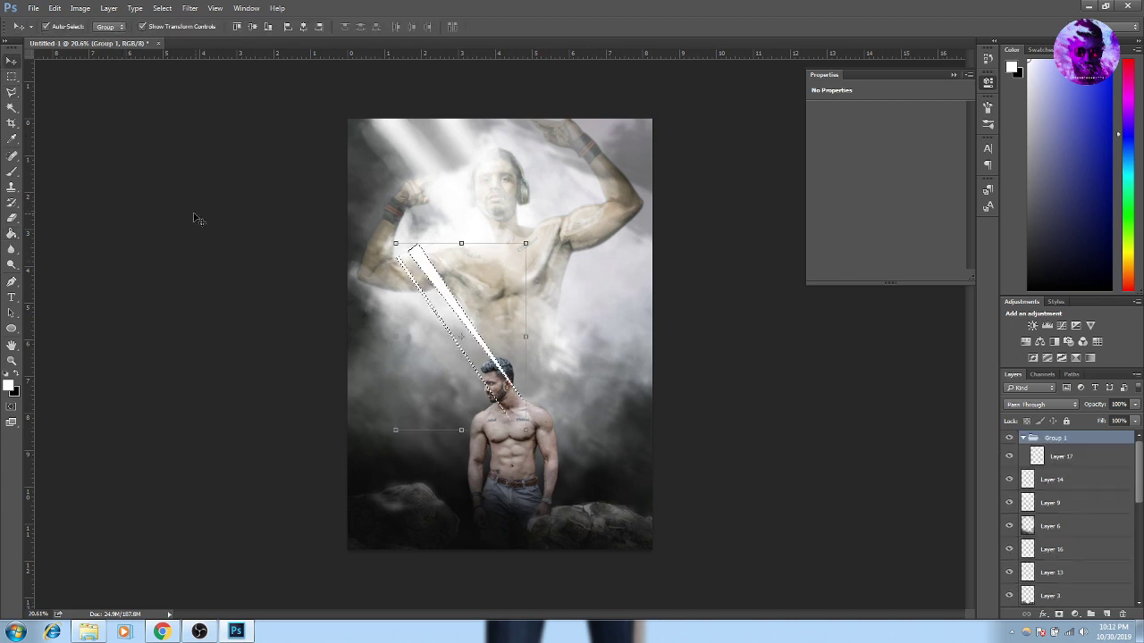
key("ctrl+t")
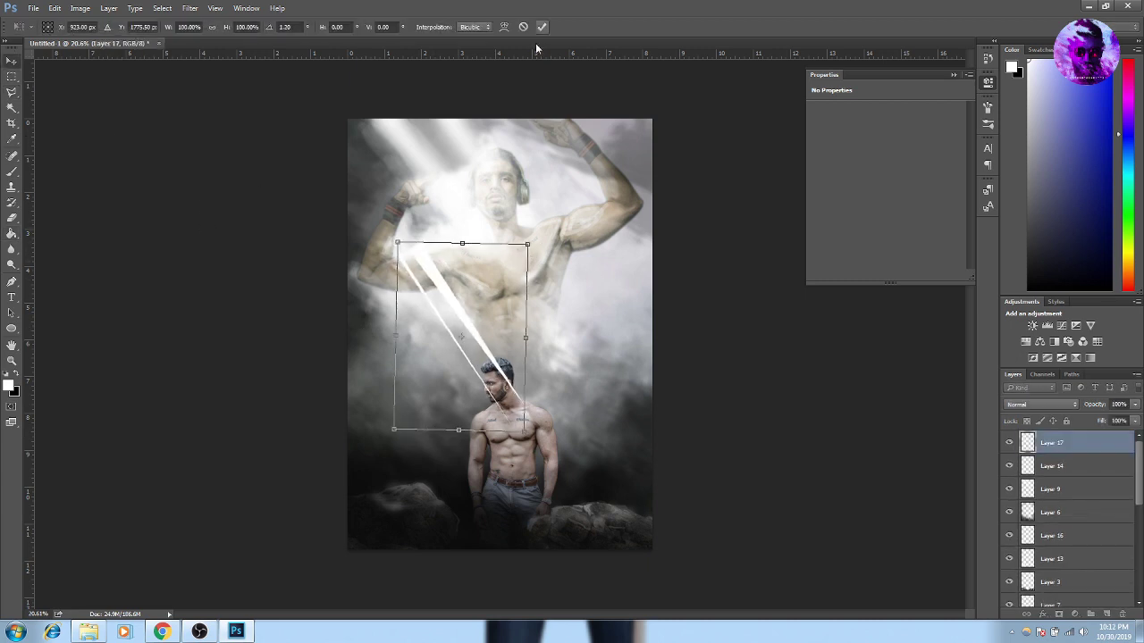
key("Return")
left_click(80, 8)
left_click(372, 172)
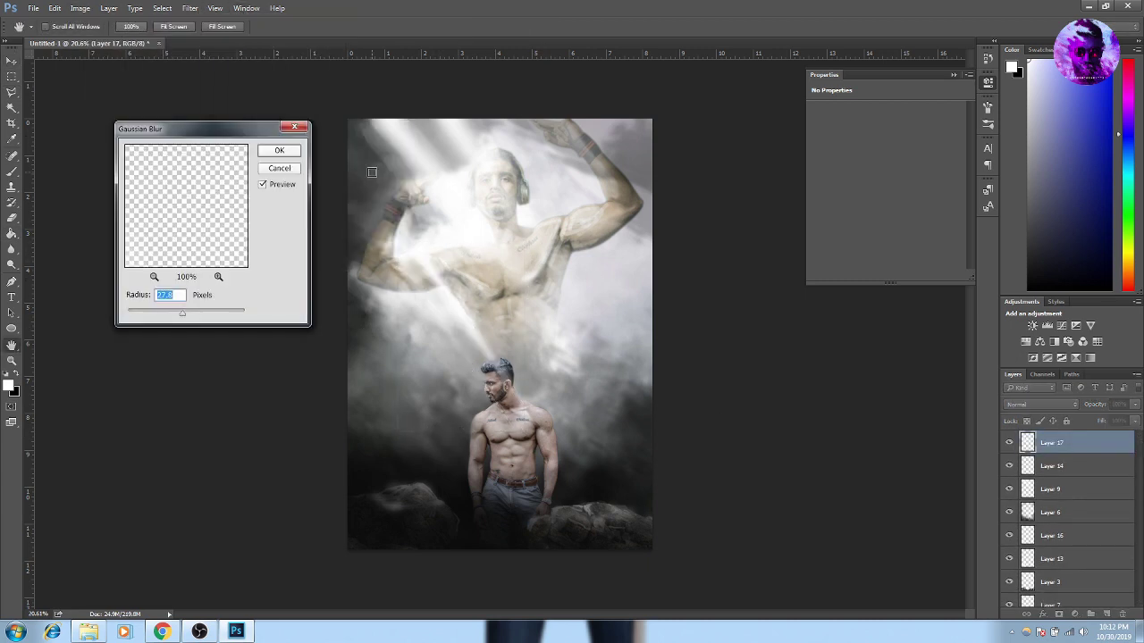
left_click(280, 151)
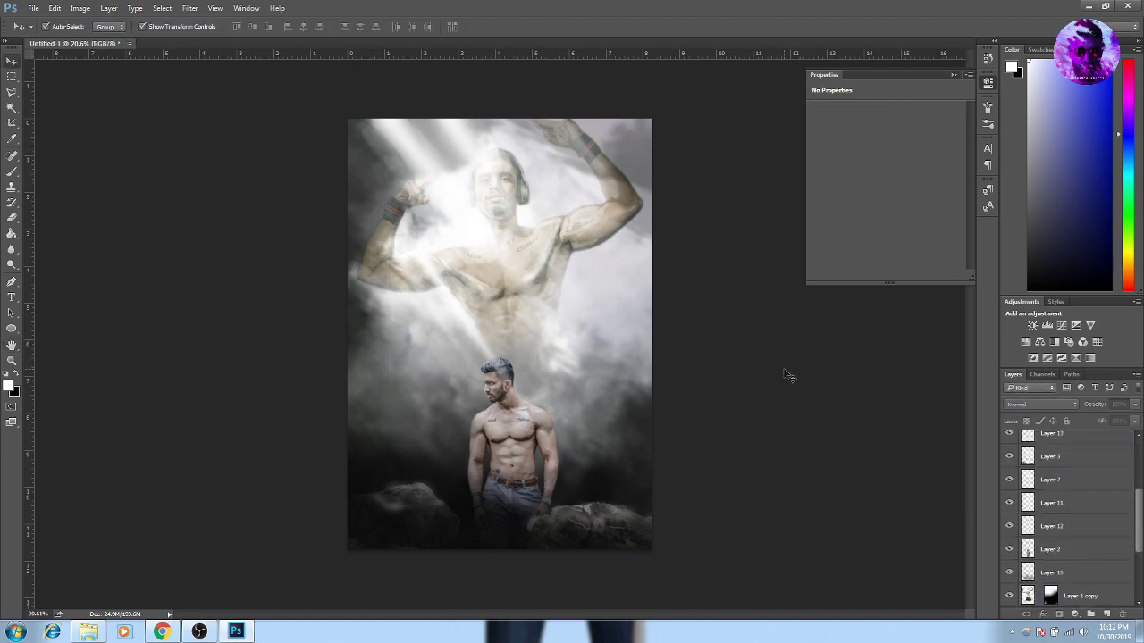
Add a second white diagonal ray from the top-left, reapply the blur and erase its ends
left_click(382, 298)
scroll(430, 171, "up", 2)
key("m")
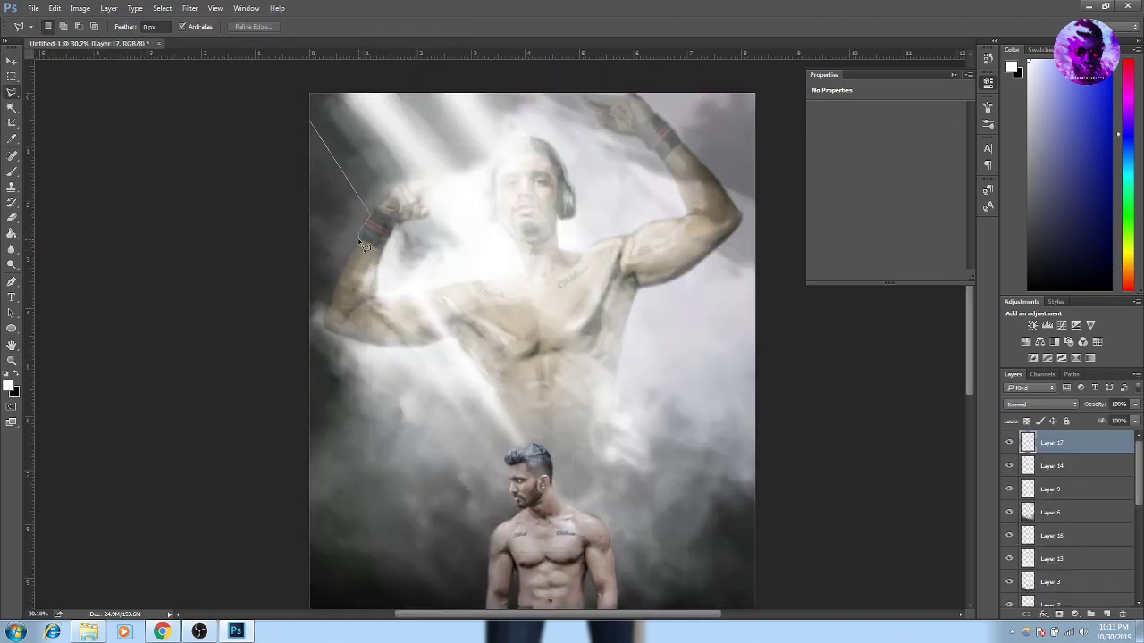
left_click(316, 128)
key("v")
key("alt+BackSpace")
key("ctrl+d")
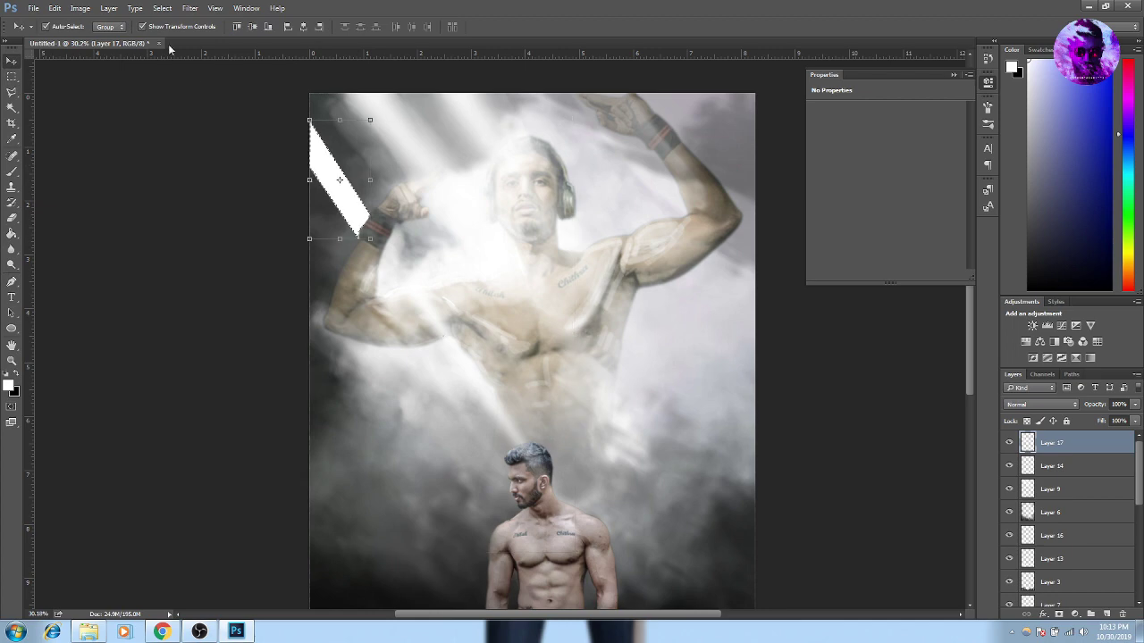
left_click(191, 8)
scroll(209, 84, "down", 1)
key("e")
key("bracketright")
key("bracketright")
key("bracketright")
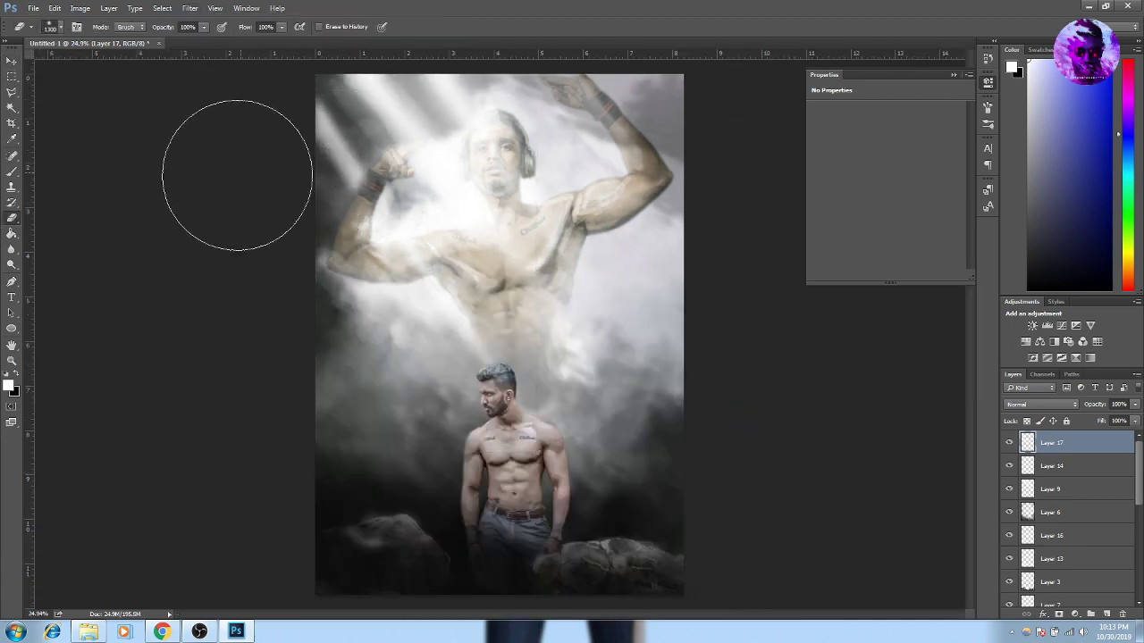
key("v")
scroll(712, 289, "down", 1)
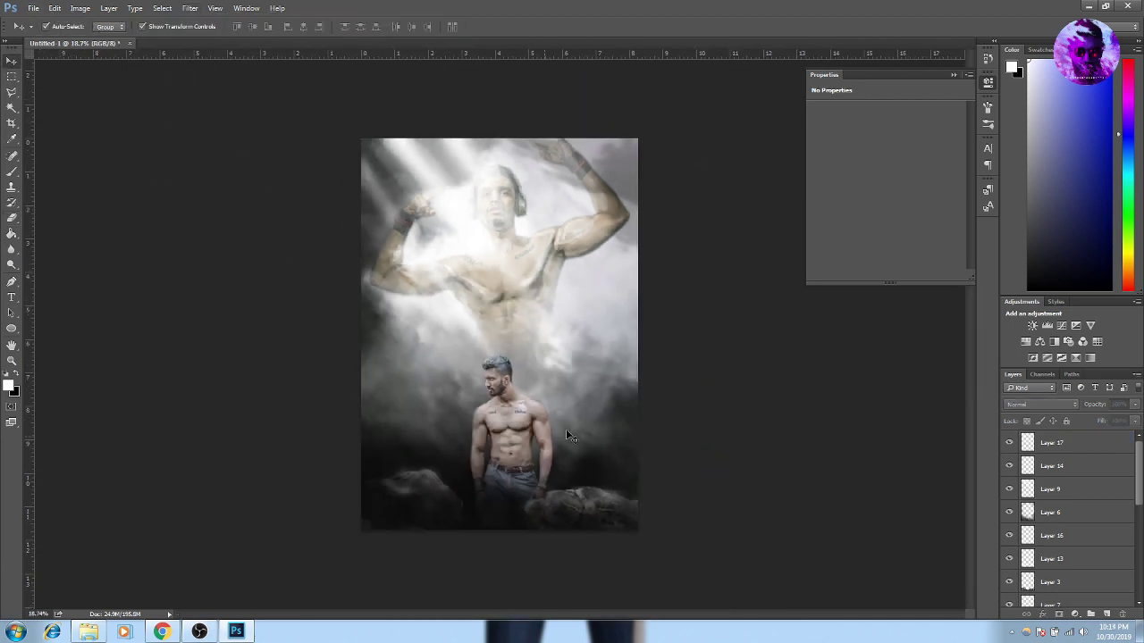
Paint white highlight strokes on the man's shoulder, chest, cheek and forearm on Layer 18
scroll(417, 435, "up", 1)
scroll(417, 435, "up", 1)
scroll(416, 435, "up", 1)
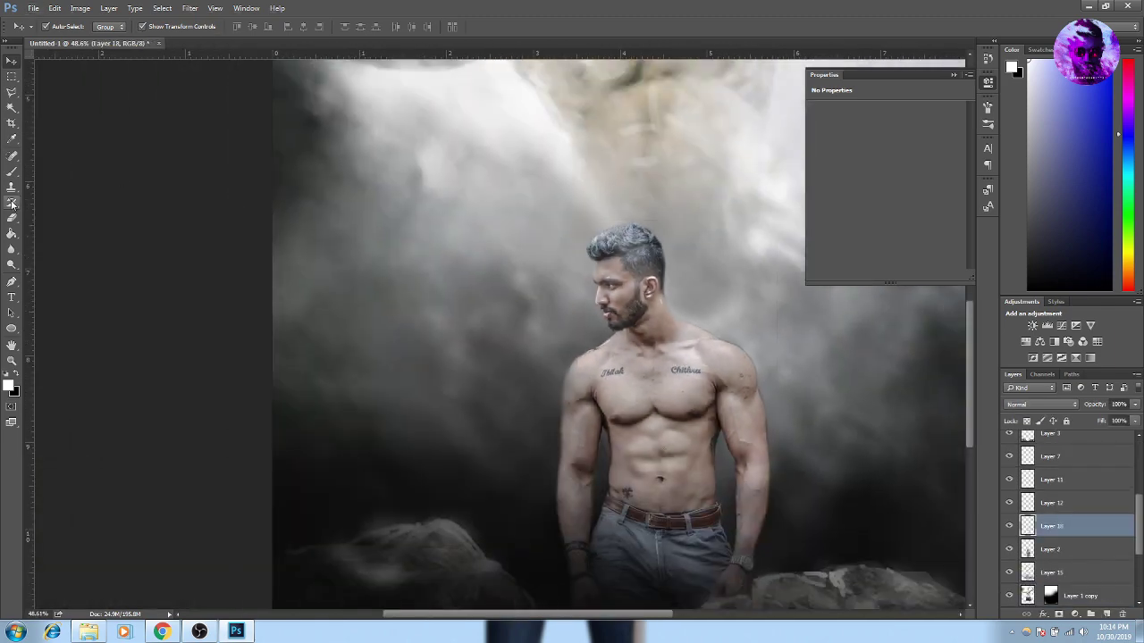
key("b")
scroll(672, 369, "up", 3)
left_click_drag(551, 303, 527, 366)
mouse_move(630, 429)
left_mouse_down()
mouse_move(715, 442)
mouse_move(703, 460)
left_mouse_up()
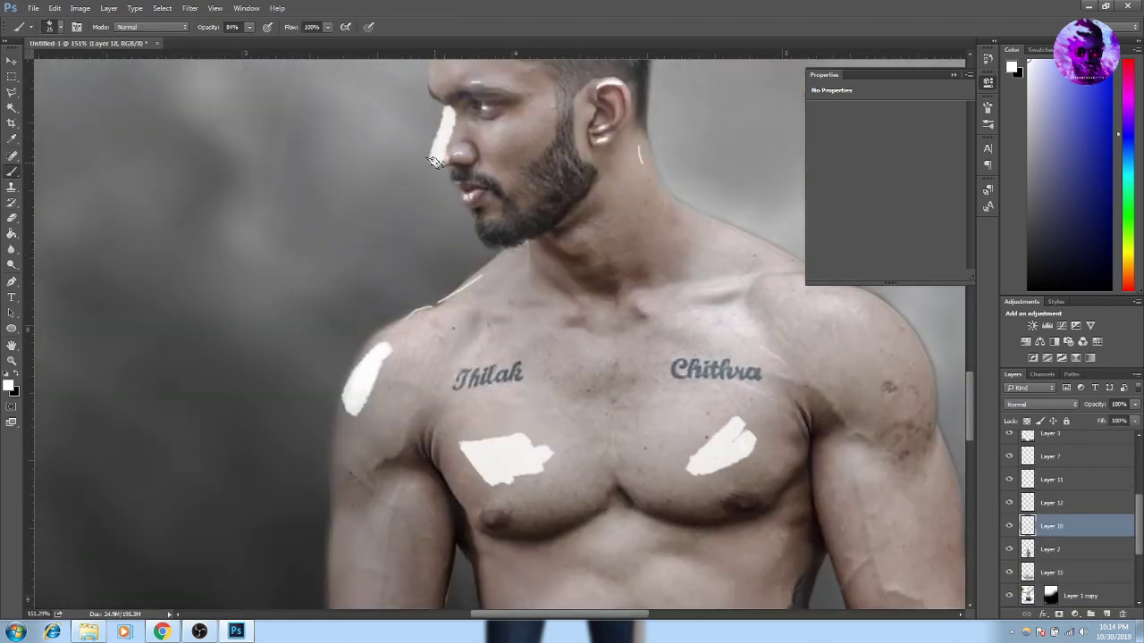
left_click_drag(490, 141, 506, 152)
scroll(499, 300, "down", 3)
left_click_drag(449, 395, 450, 433)
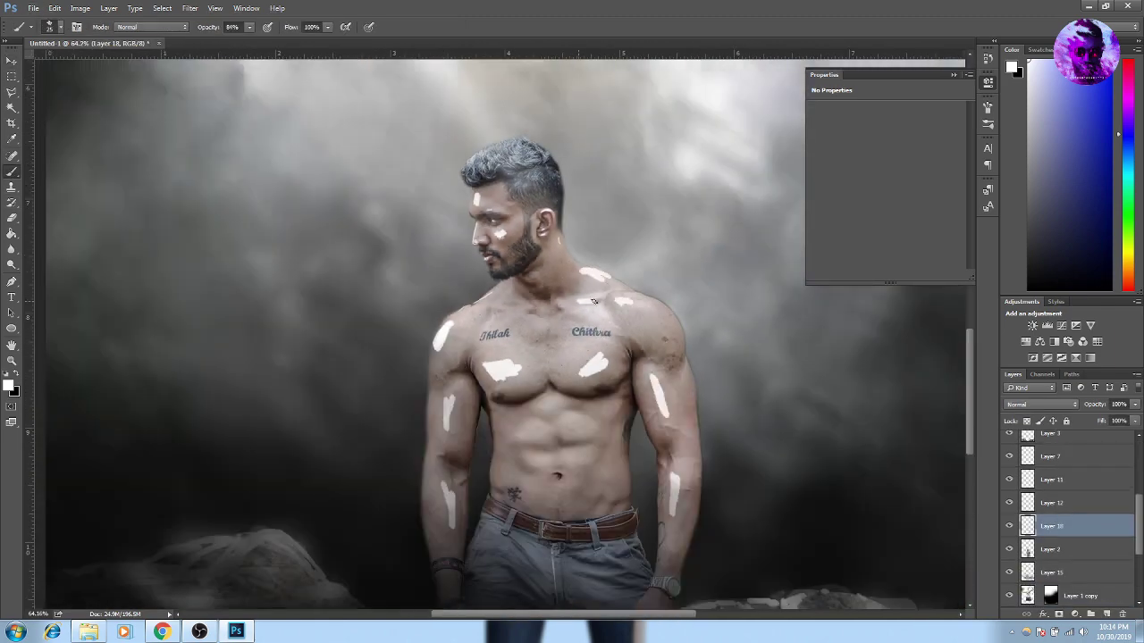
scroll(533, 469, "down", 1)
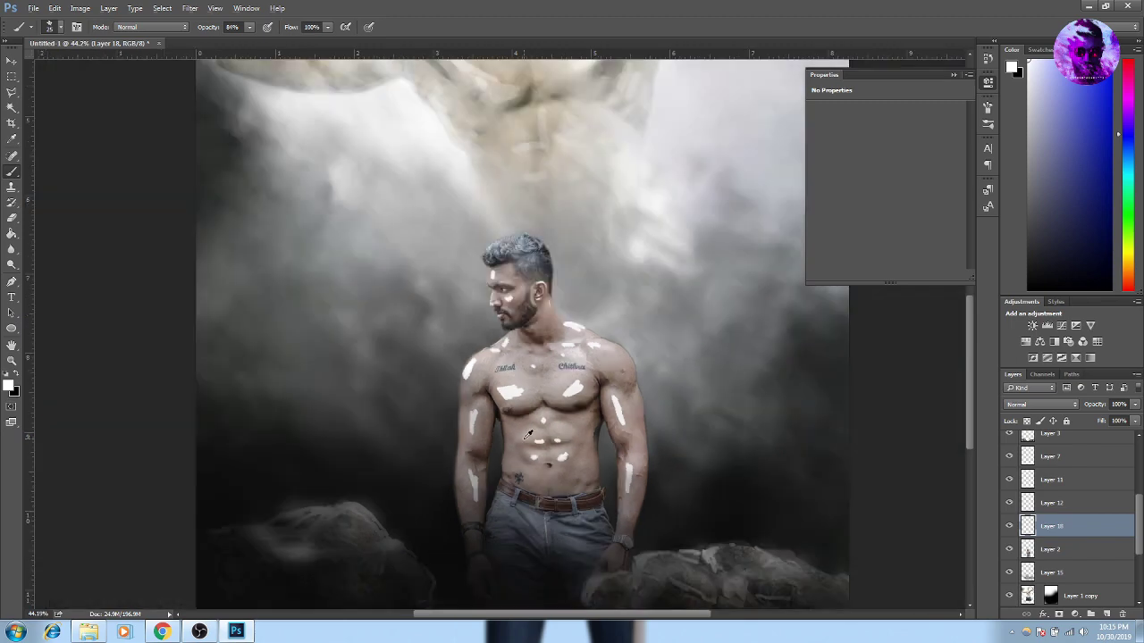
scroll(533, 469, "down", 1)
Apply Gaussian Blur to soften the Layer 18 highlight strokes
left_click(190, 8)
left_click(376, 171)
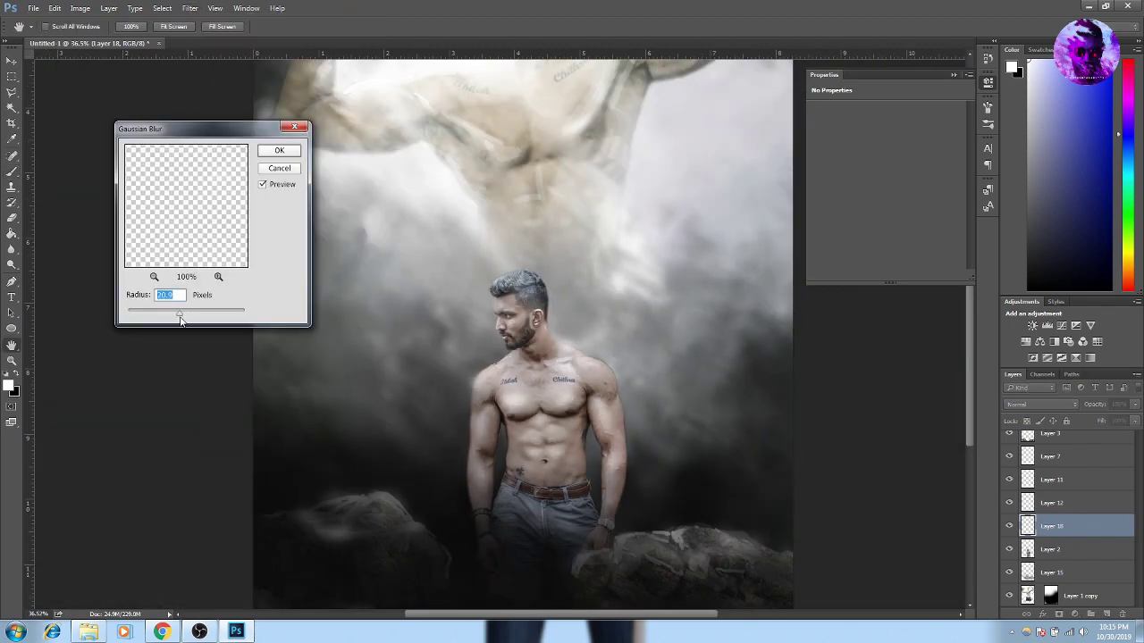
key("Return")
key("v")
scroll(149, 230, "down", 1)
scroll(740, 345, "down", 1)
scroll(740, 344, "up", 3)
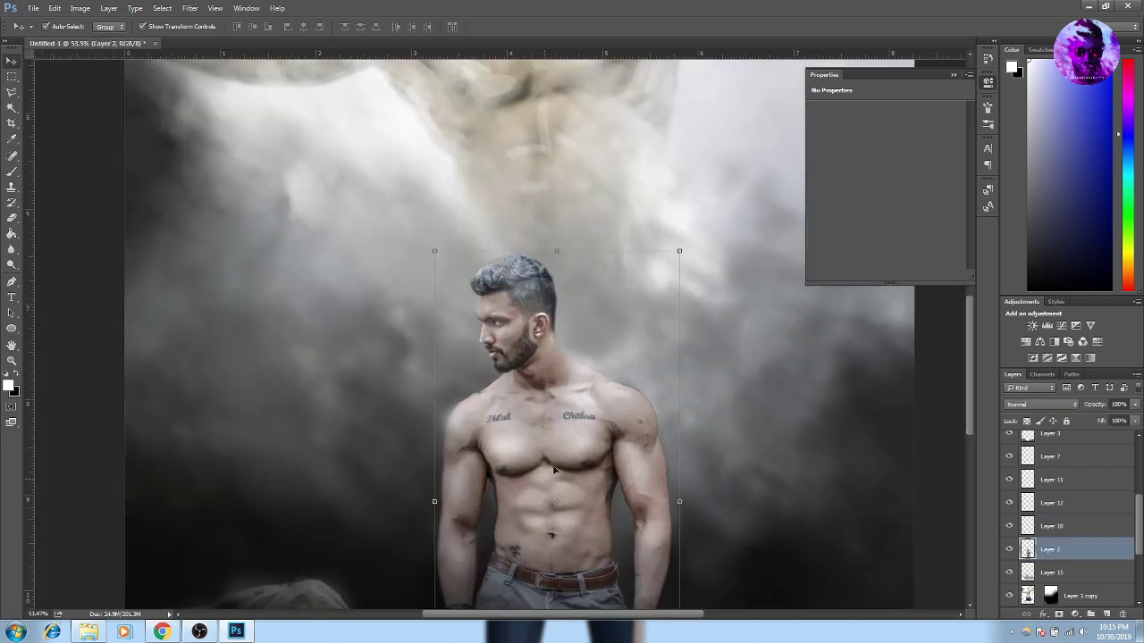
Dodge the midtones of the standing man's torso on Layer 2 at 50%
left_click_drag(11, 249, 64, 273)
left_click(11, 264)
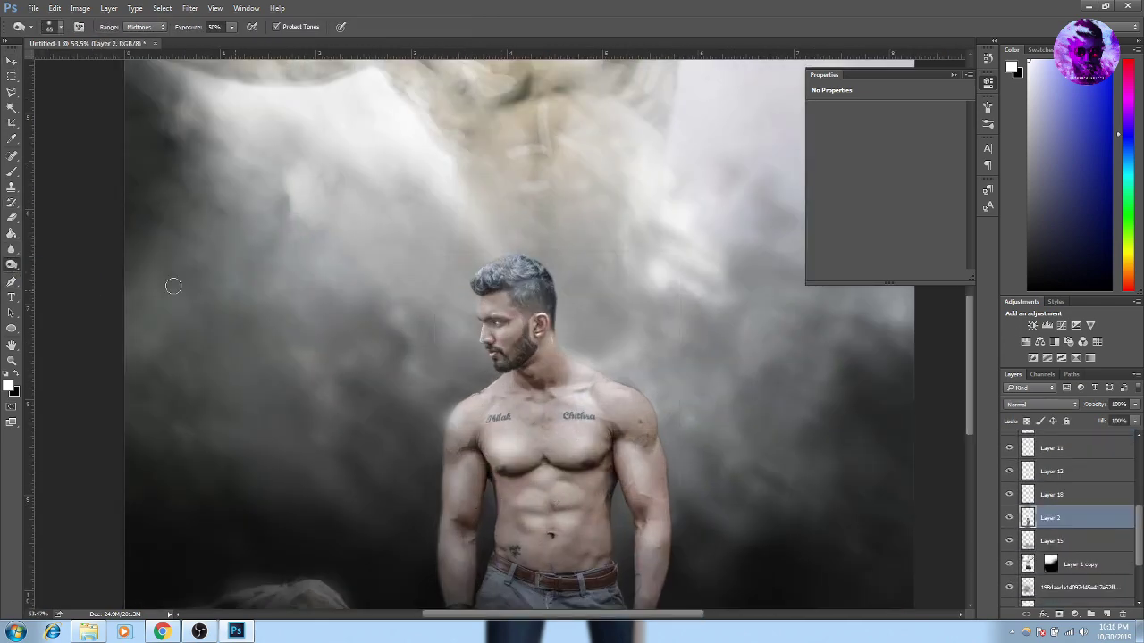
scroll(536, 357, "up", 1)
scroll(502, 471, "up", 1)
scroll(502, 471, "down", 2)
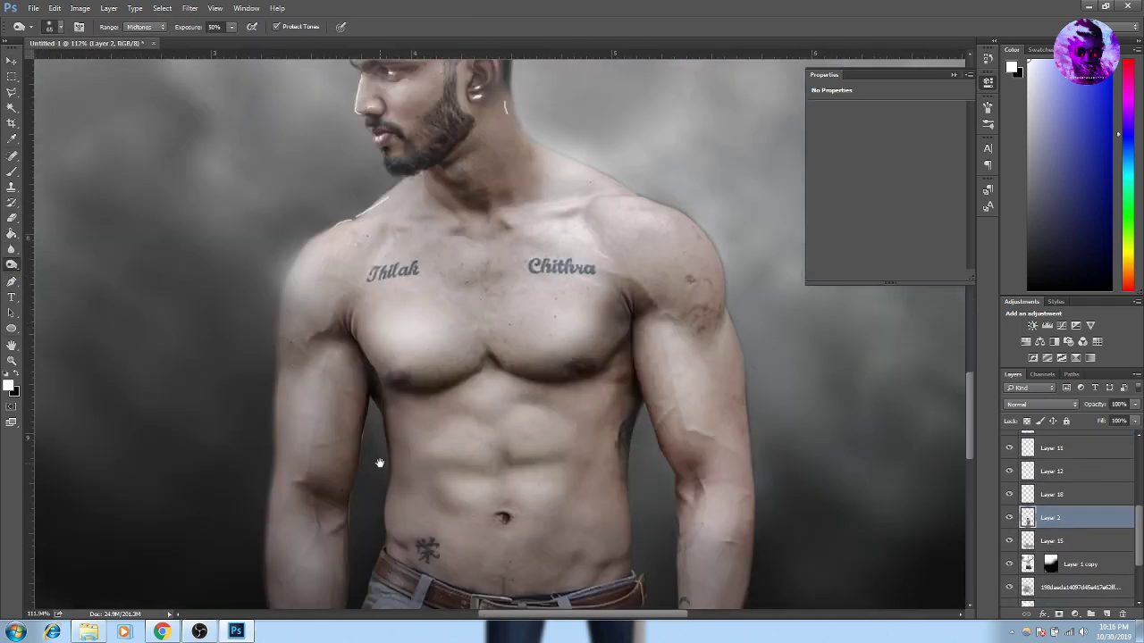
scroll(378, 459, "down", 2)
scroll(488, 574, "down", 1)
scroll(380, 396, "up", 2)
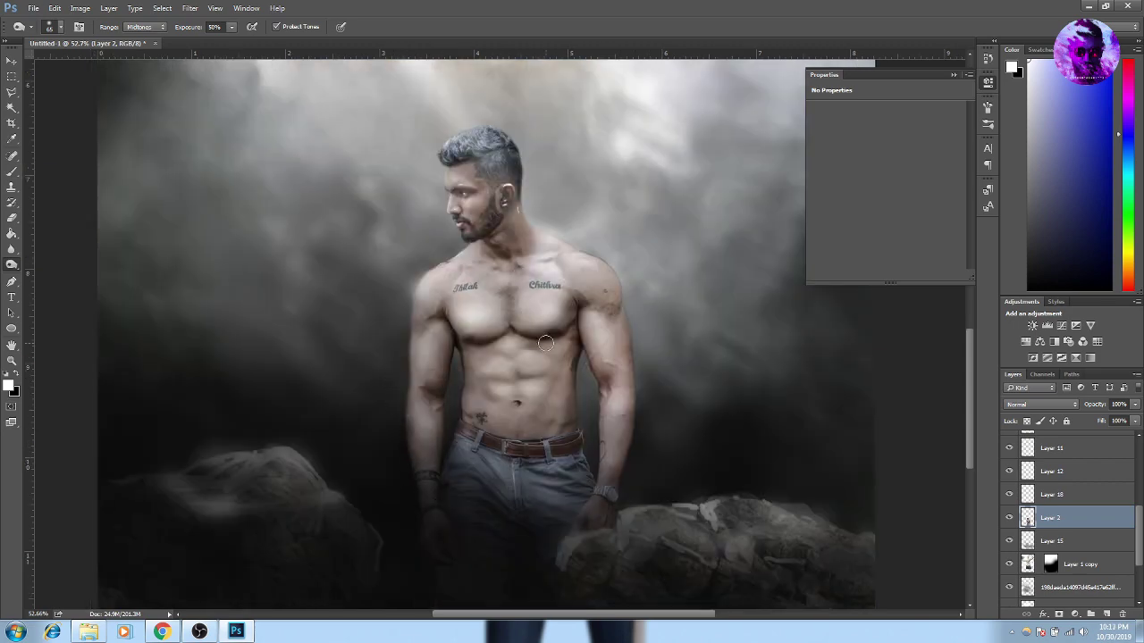
scroll(555, 420, "down", 1)
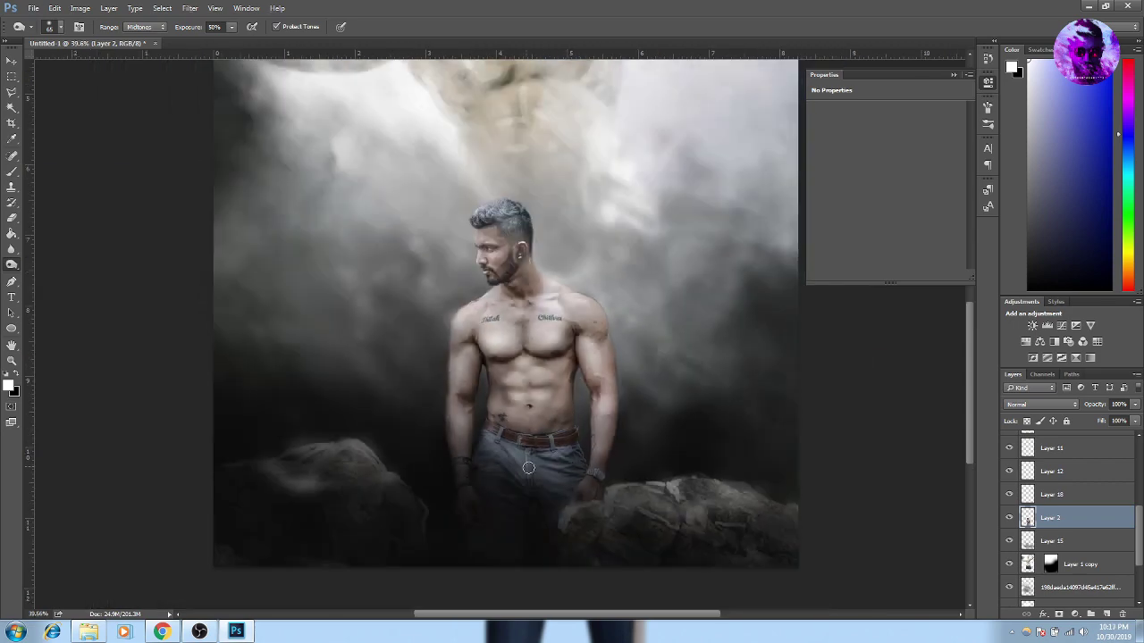
scroll(528, 467, "down", 2)
scroll(518, 420, "down", 1)
Type the subject's name in white capitals and move it to the poster bottom
left_click(1030, 547)
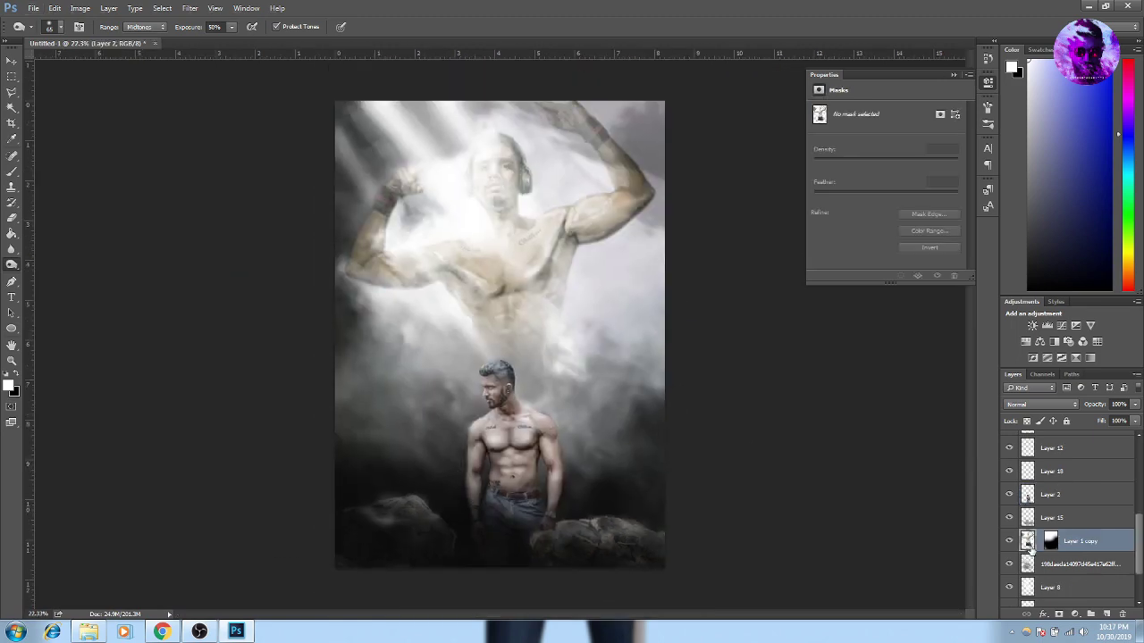
key("v")
left_click(77, 120)
scroll(695, 371, "down", 1)
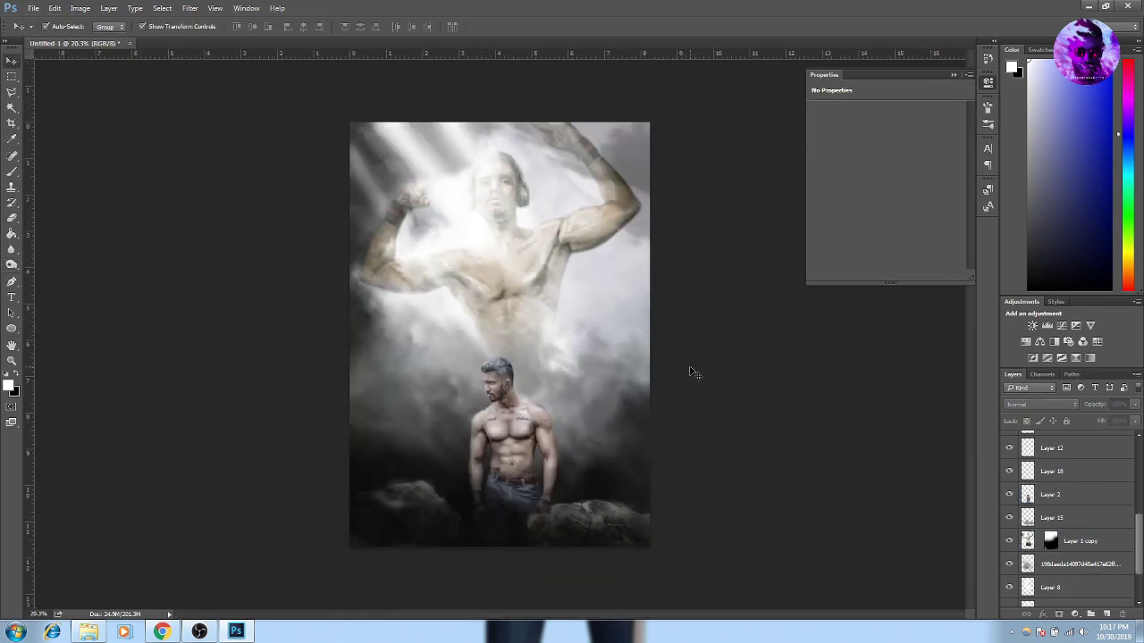
key("t")
left_click(464, 344)
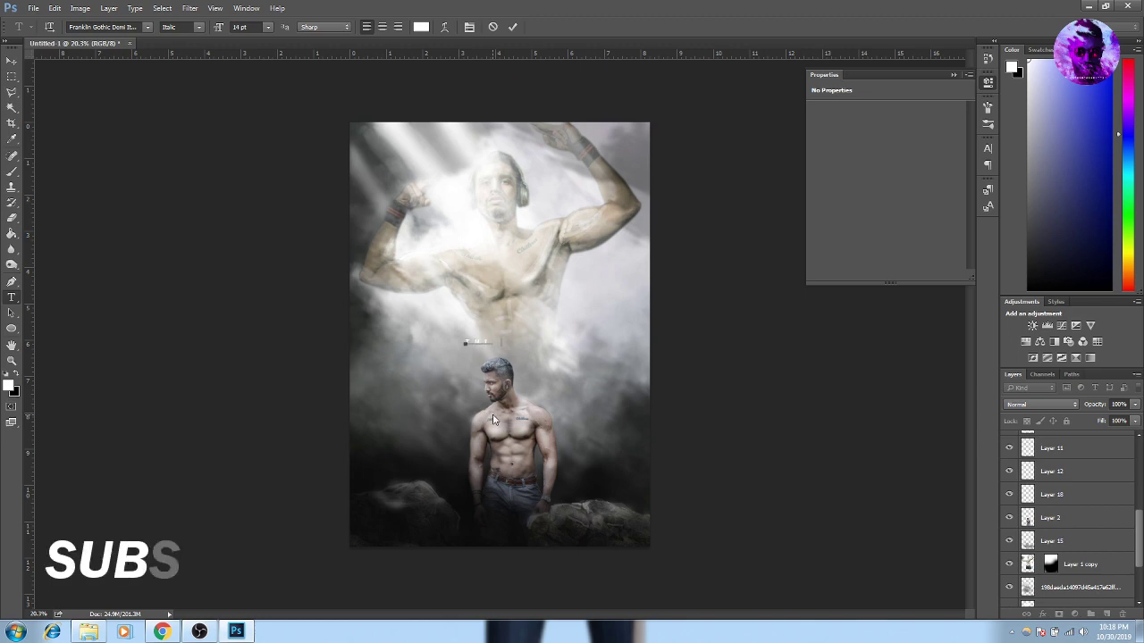
type("SHIFINA NISH")
key("ctrl+Return")
key("v")
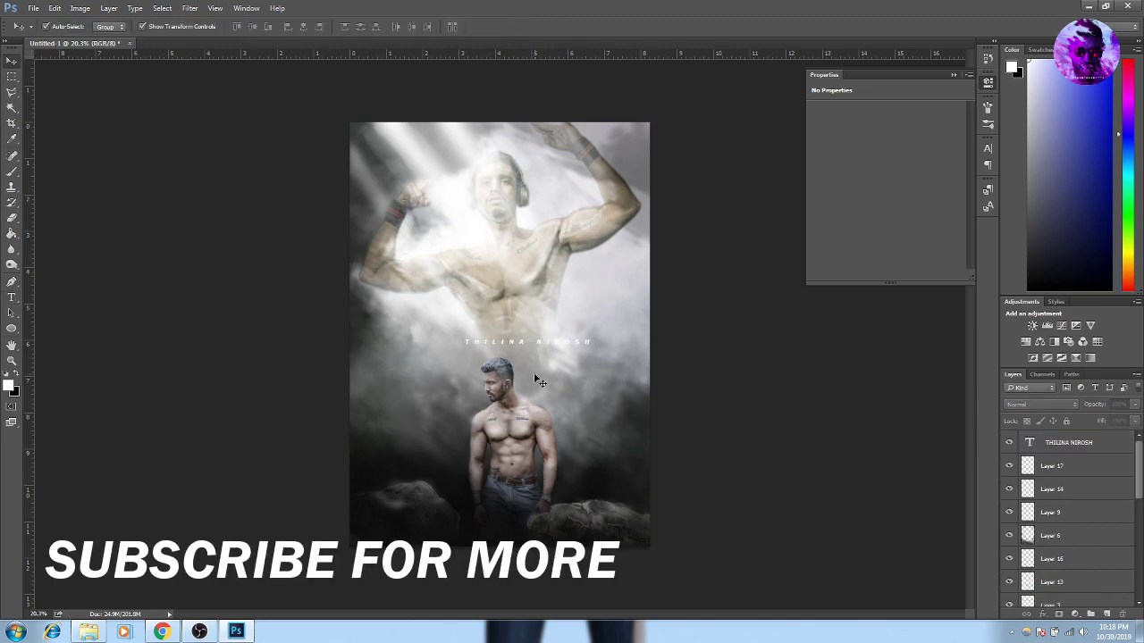
left_click_drag(534, 372, 533, 559)
scroll(778, 378, "up", 1)
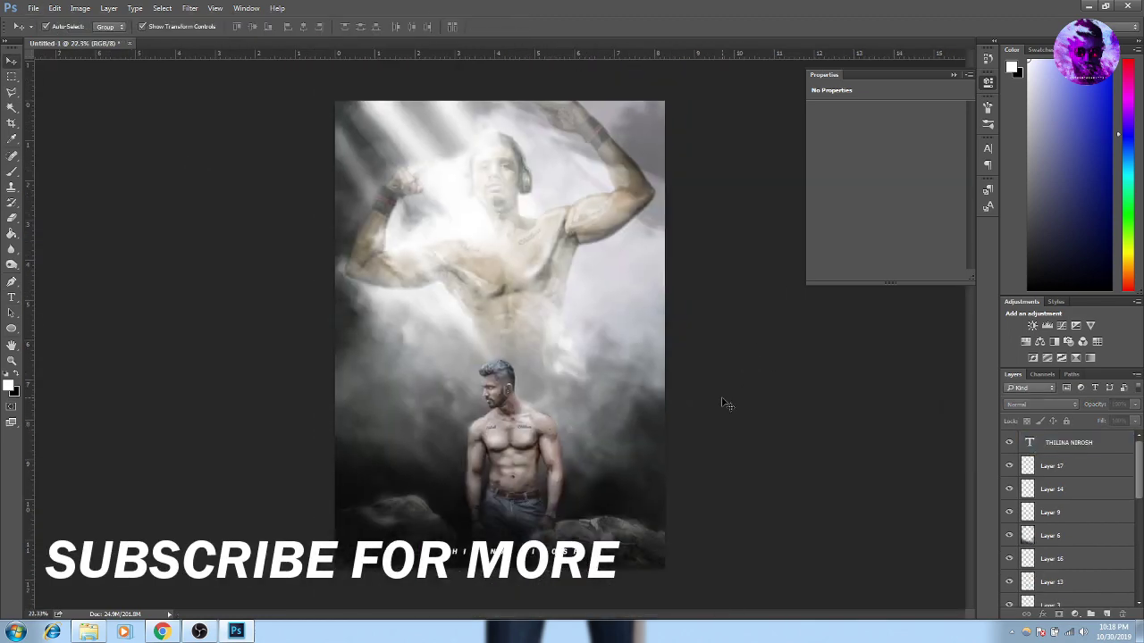
scroll(722, 404, "up", 3)
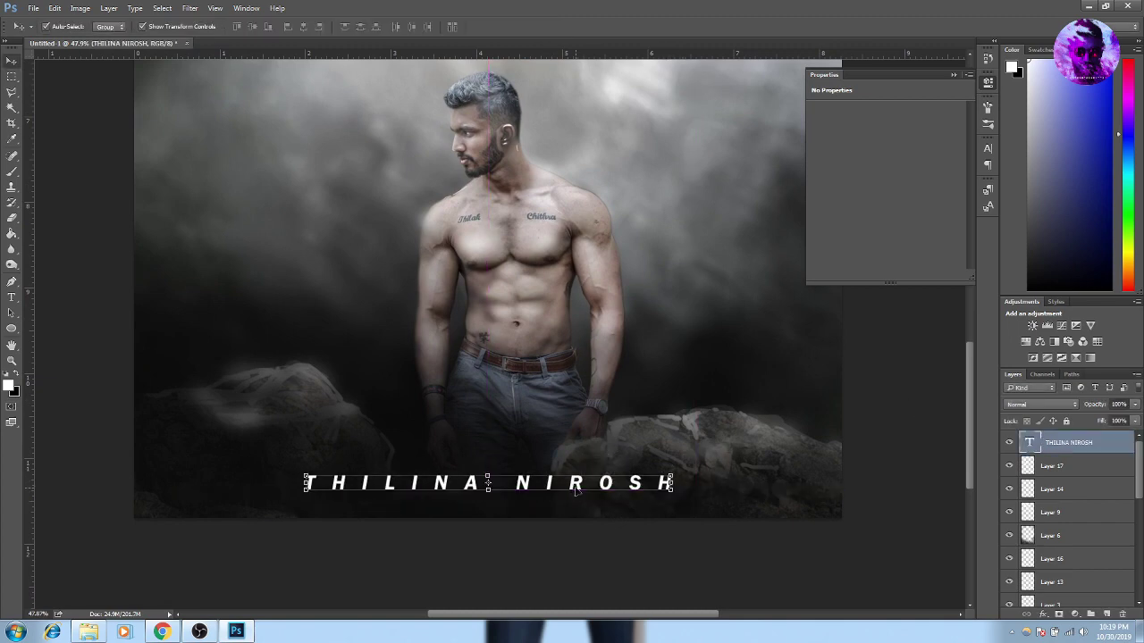
scroll(829, 436, "down", 3)
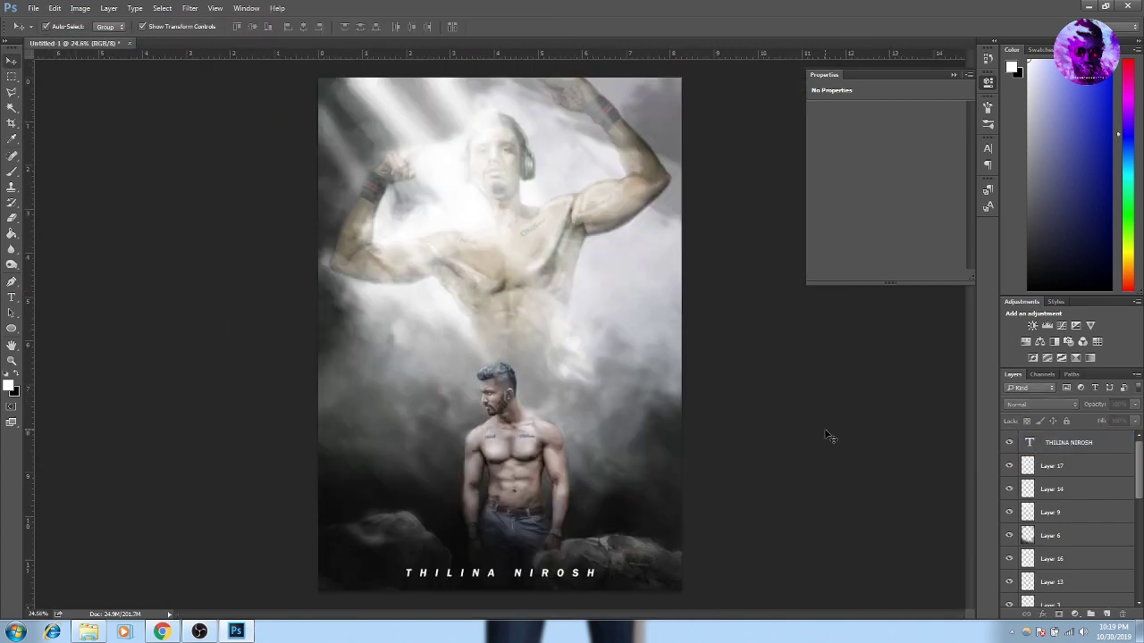
Draw a white handwritten signature beside the man's hand on new Layer 19
key("ctrl+shift+alt+n")
key("b")
left_click(49, 27)
double_click(38, 71)
scroll(585, 479, "up", 5)
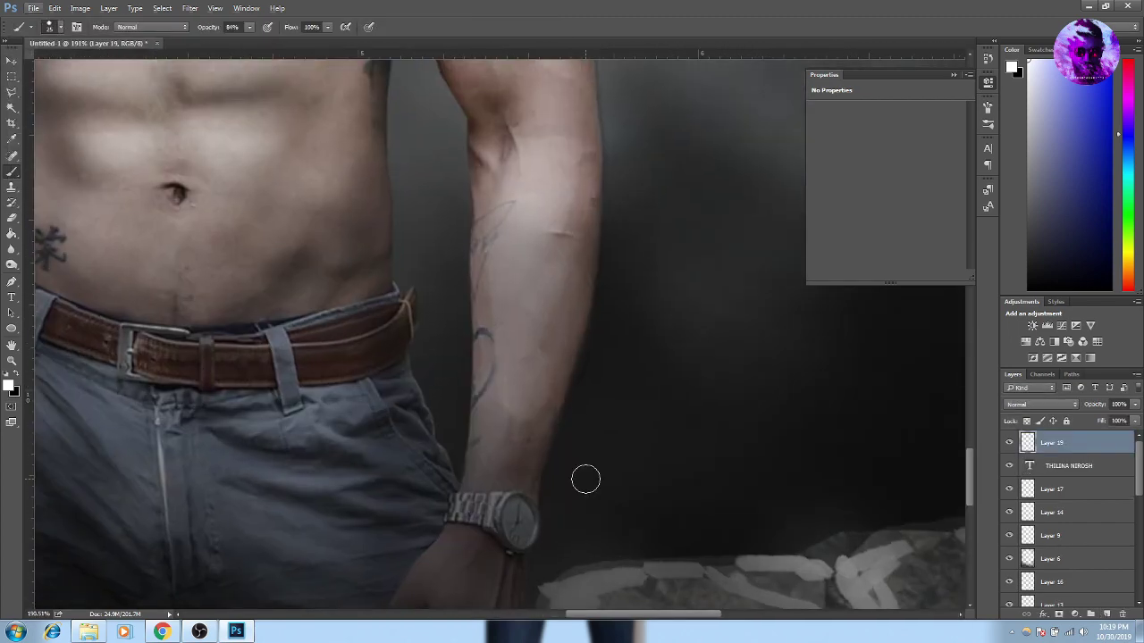
left_click_drag(632, 409, 656, 372)
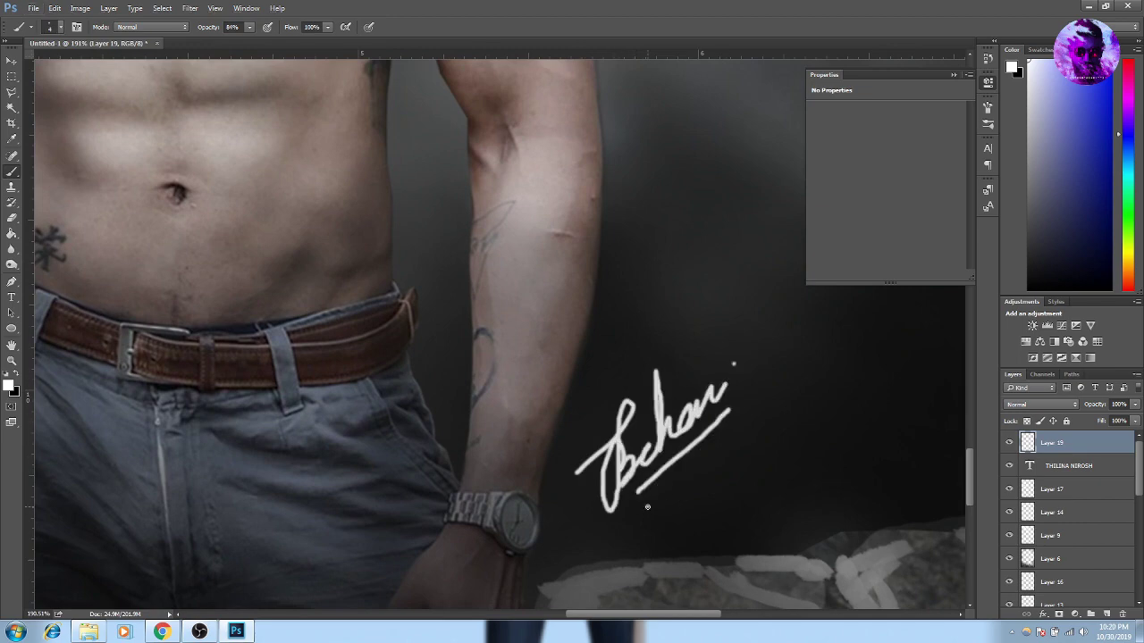
left_click(11, 63)
scroll(572, 358, "down", 5)
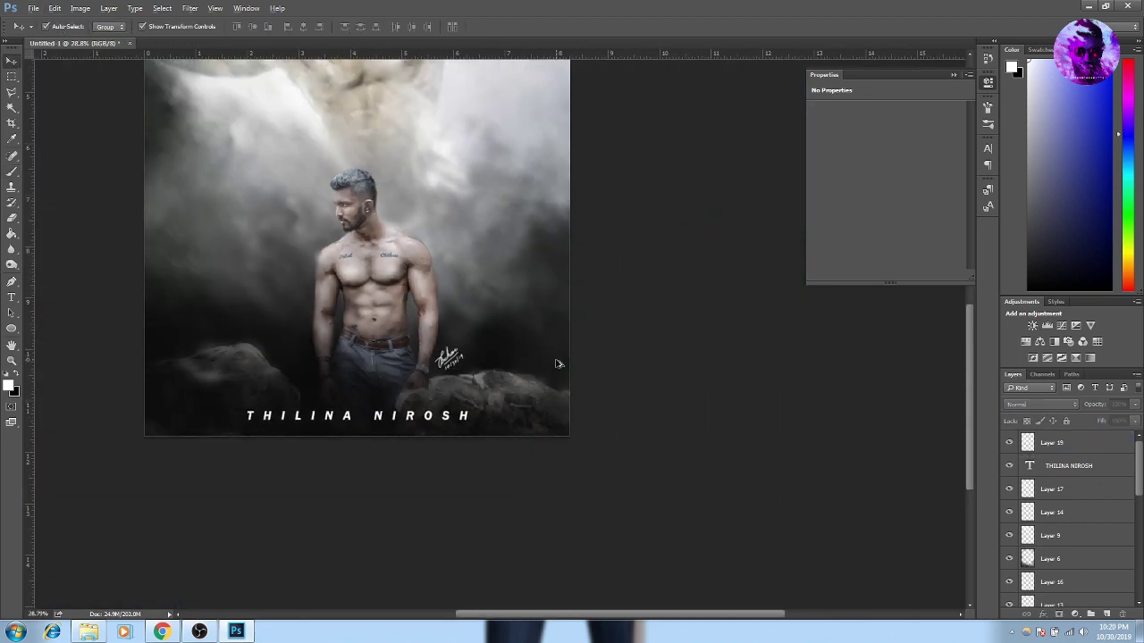
scroll(480, 339, "up", 3)
scroll(809, 415, "down", 3)
scroll(735, 382, "down", 1)
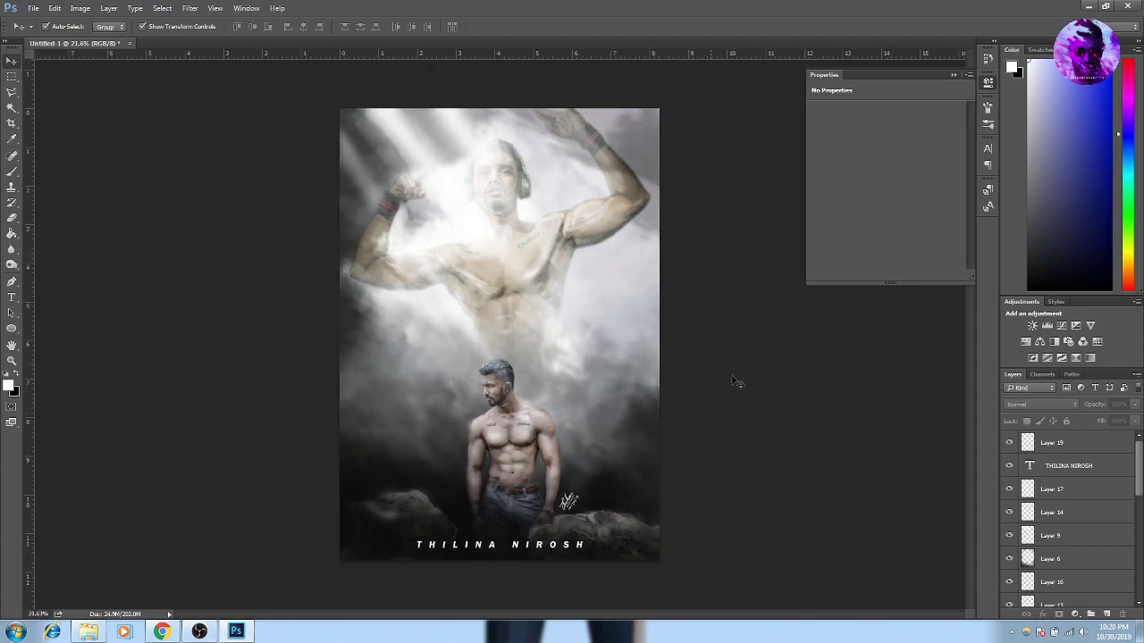